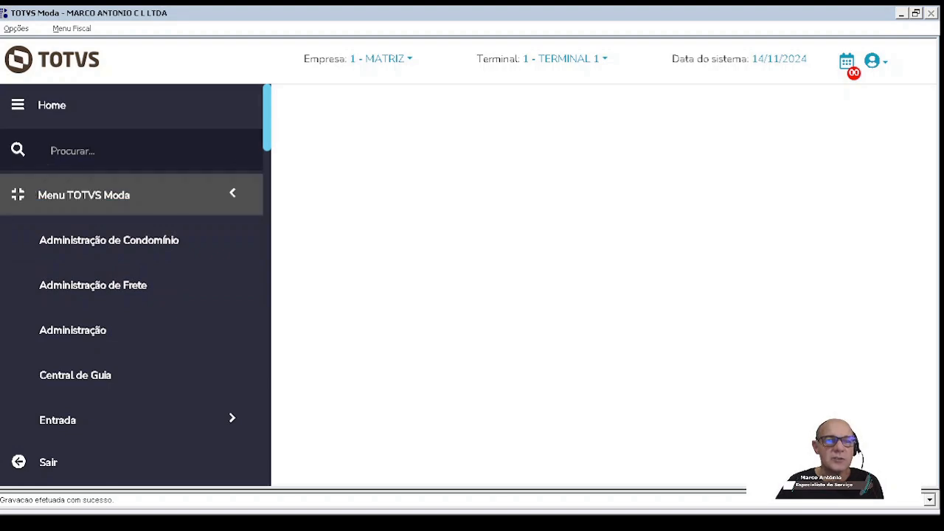
Step: Search the menu for component admfl034 and clear the search
click(129, 149)
text(a)
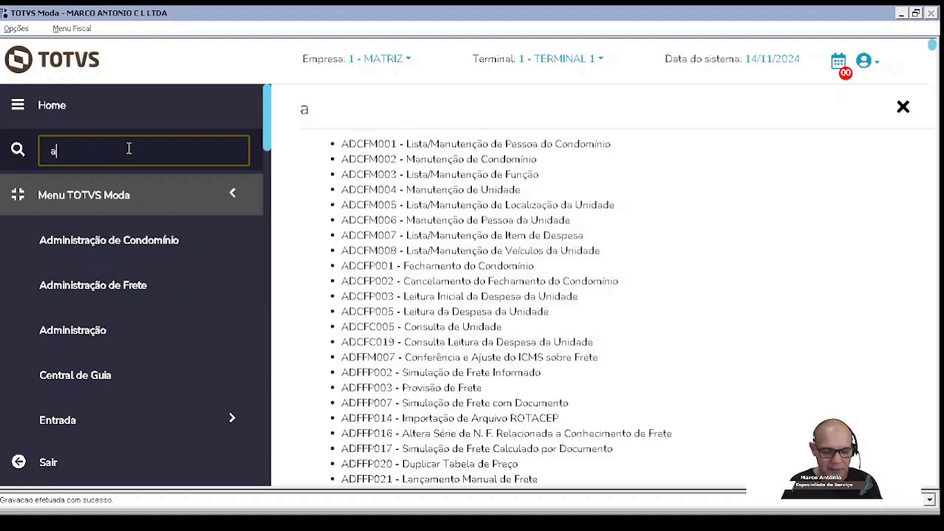
text(dmfl034)
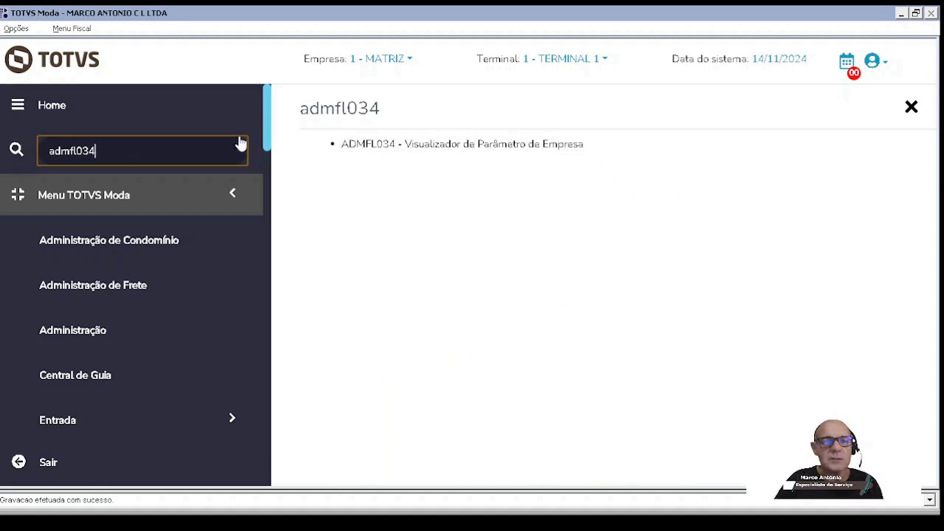
drag(99, 151, 16, 158)
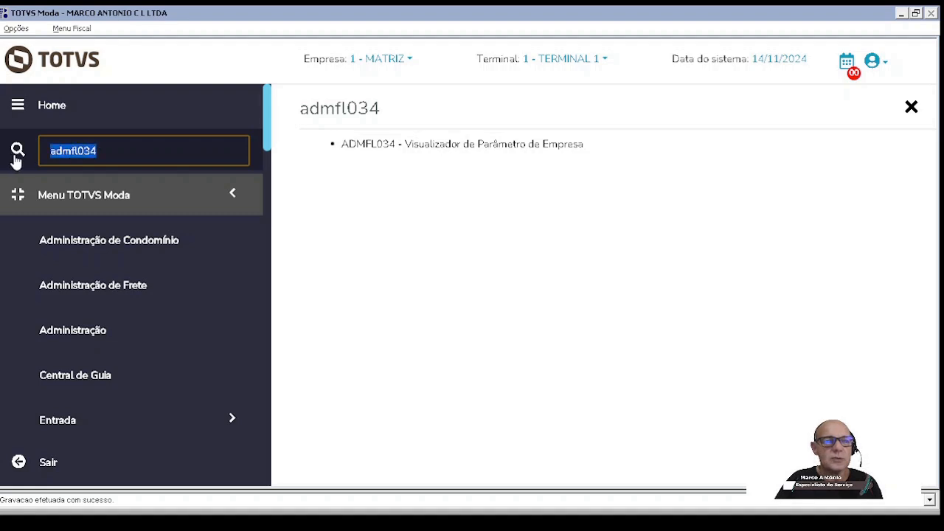
key(BackSpace)
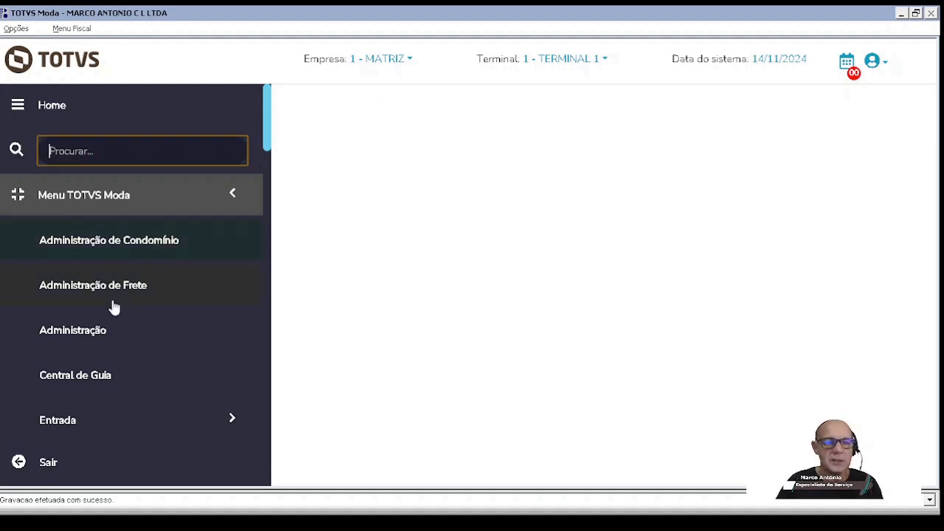
Step: Open ADMFL034 - Visualizador de Parâmetro de Empresa from the Administração queries and list the parameters matching CMC
click(70, 331)
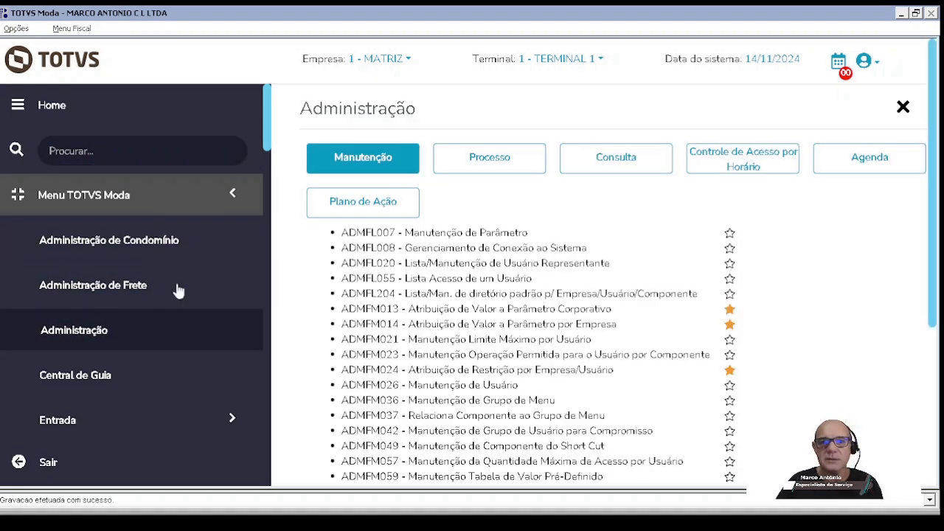
click(625, 161)
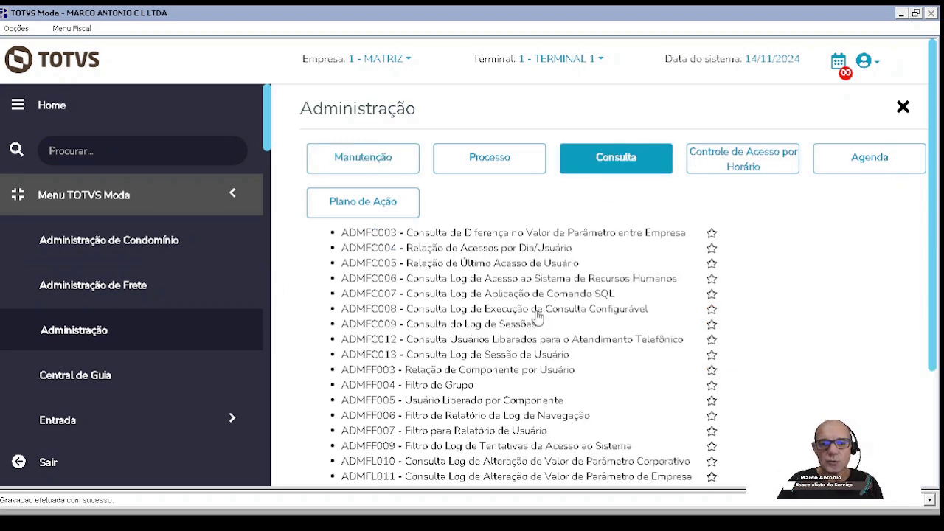
scroll(432, 335, down, 3)
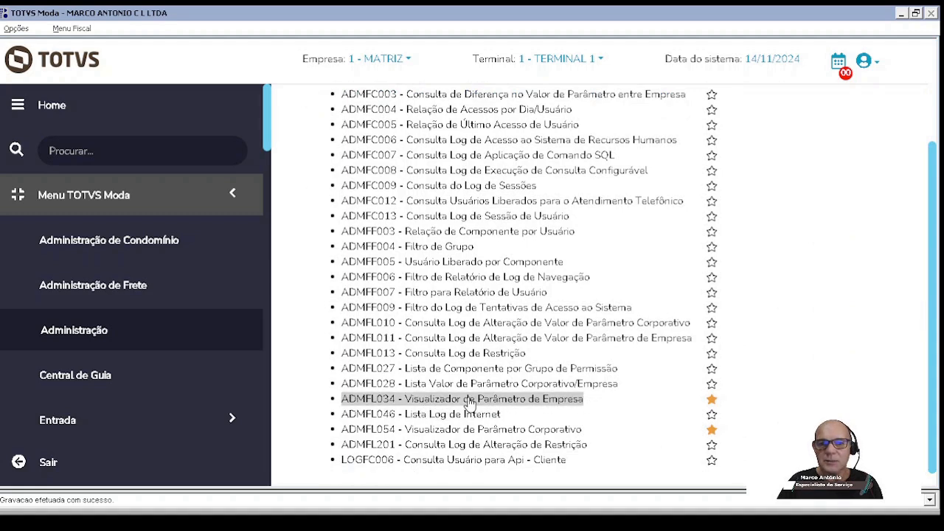
click(371, 402)
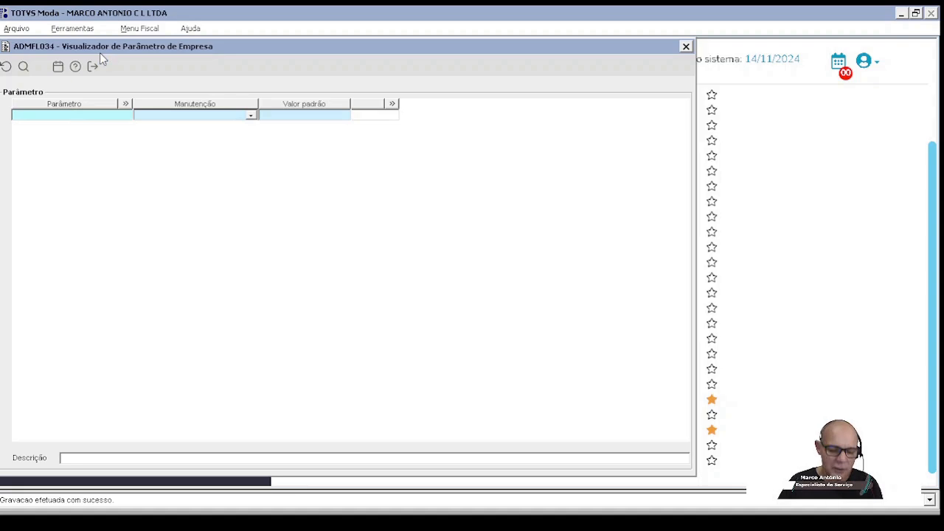
text(CMC)
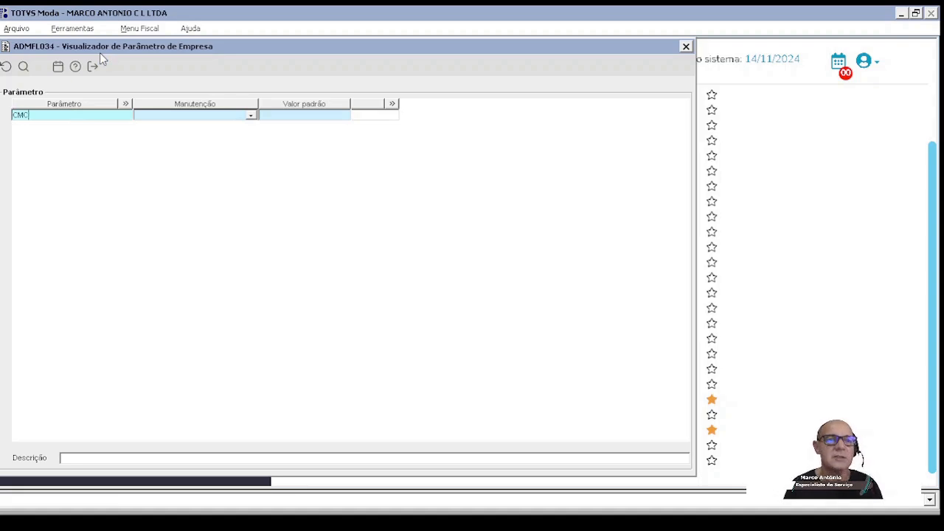
click(23, 68)
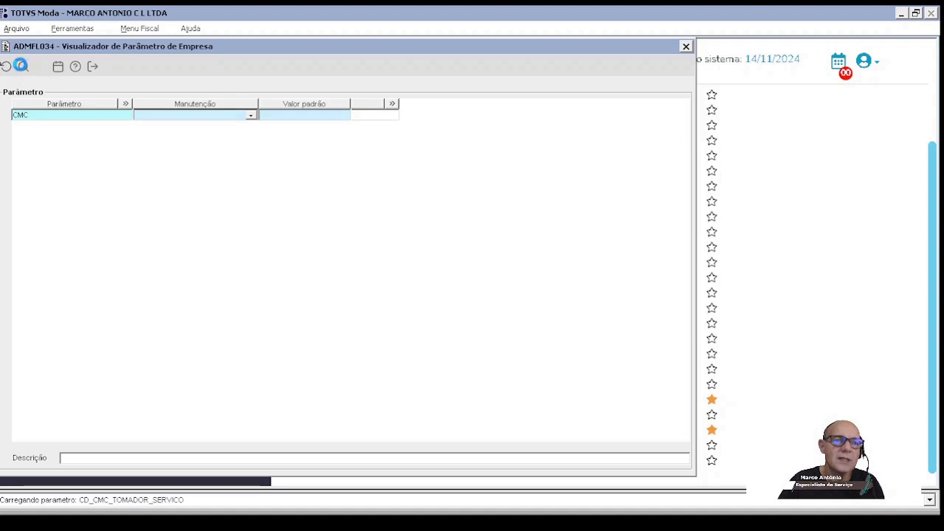
Step: Examine the descriptions of the parameters CD_OPER_ENTRADA_CMC, CD_OPER_RESERVA_CMC and CD_OPER_RETIRADA_CMC
click(94, 126)
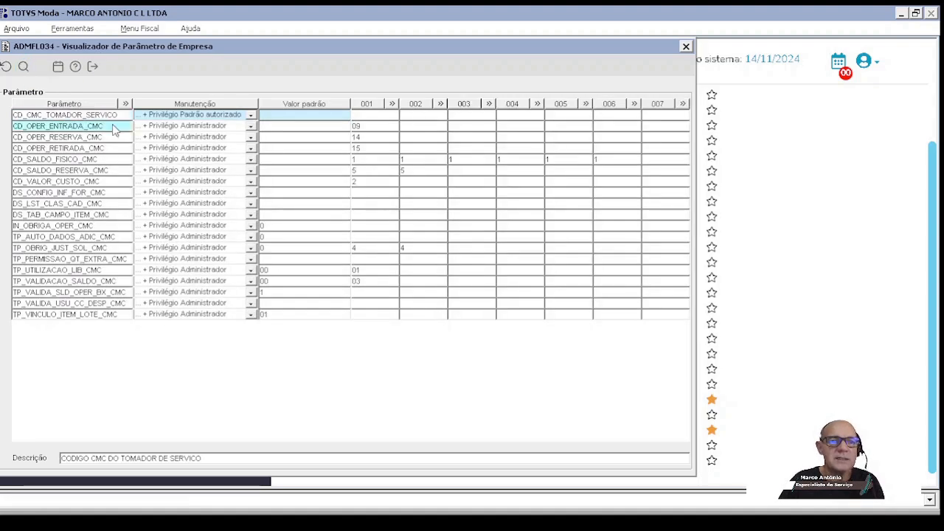
click(115, 137)
click(115, 149)
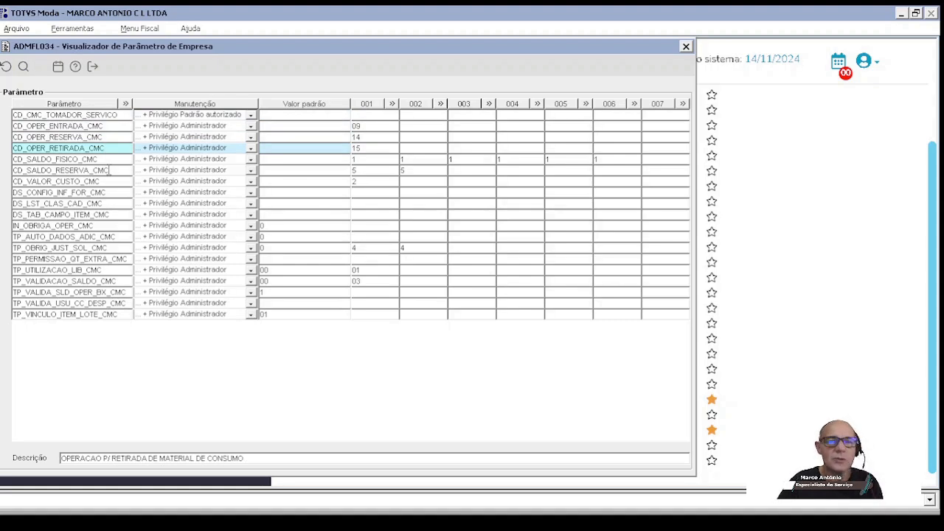
click(118, 127)
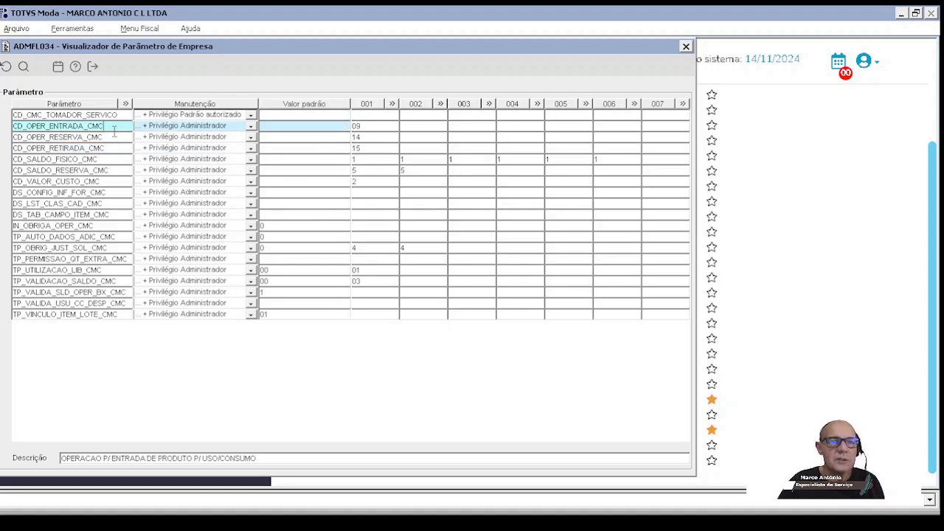
click(117, 137)
click(122, 148)
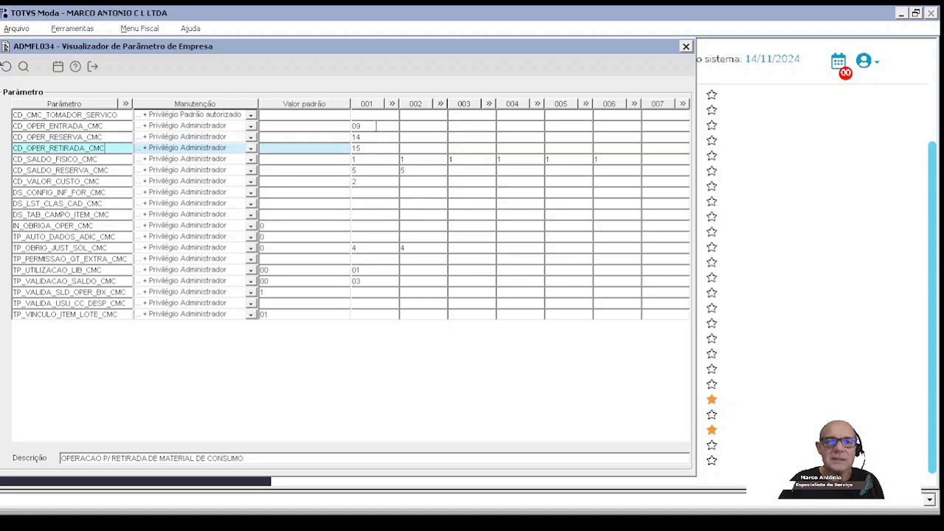
Step: Check the company 001 values of the CMC entry, reserve and withdrawal operation parameters, and close the parameter viewer
click(281, 131)
click(354, 137)
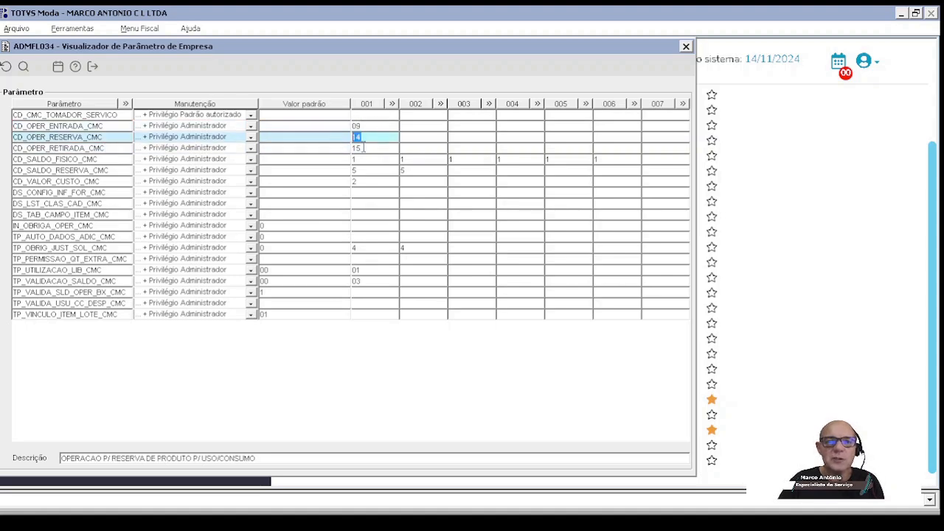
click(341, 149)
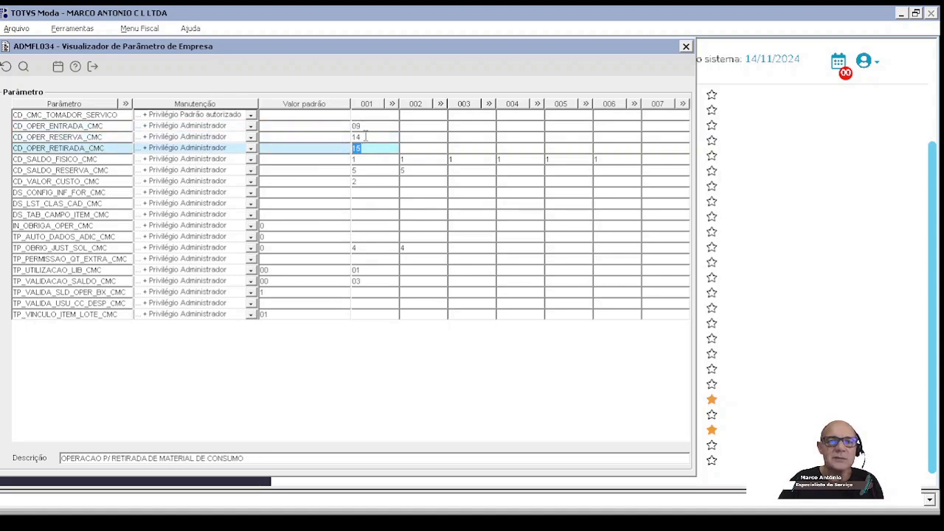
click(365, 136)
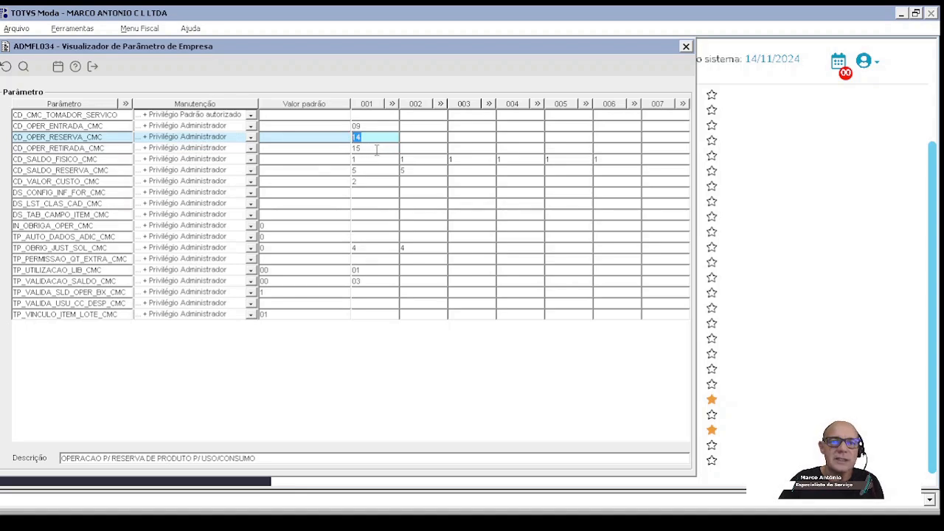
click(340, 150)
click(367, 136)
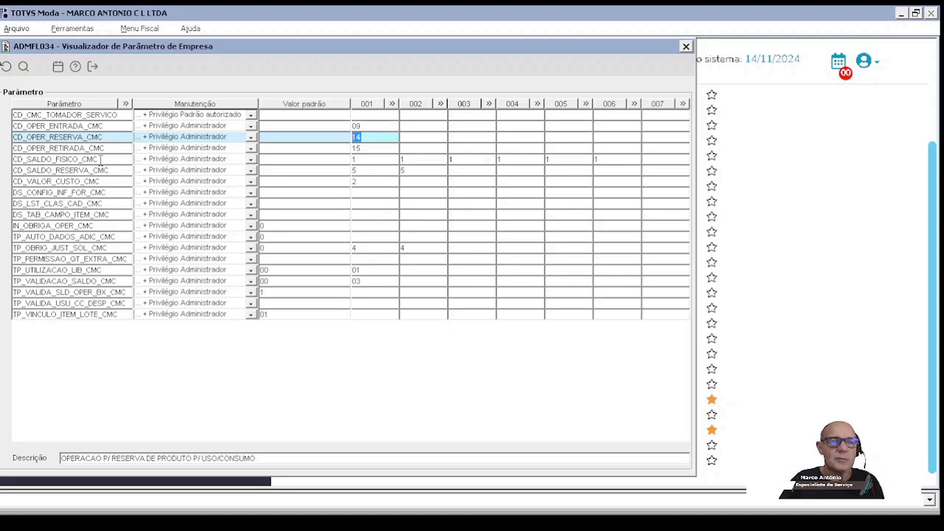
click(367, 145)
click(372, 139)
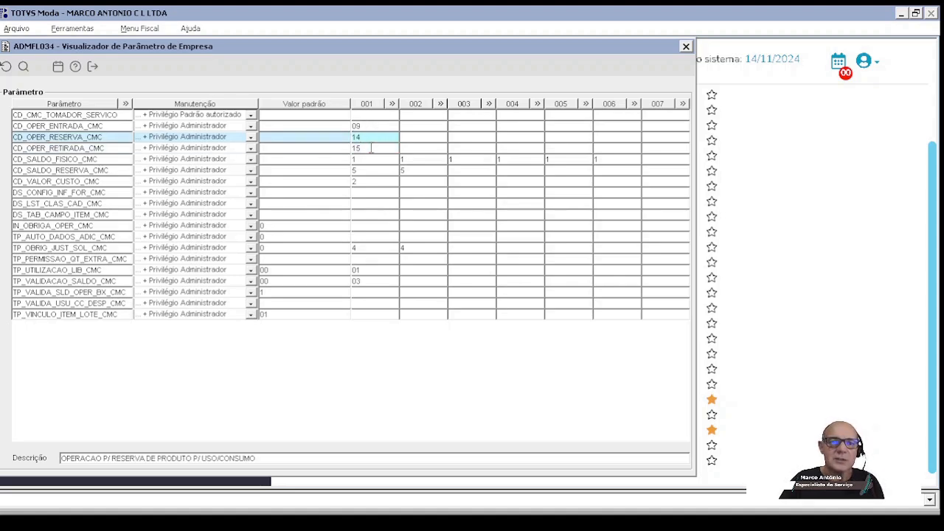
click(368, 127)
click(369, 139)
click(368, 148)
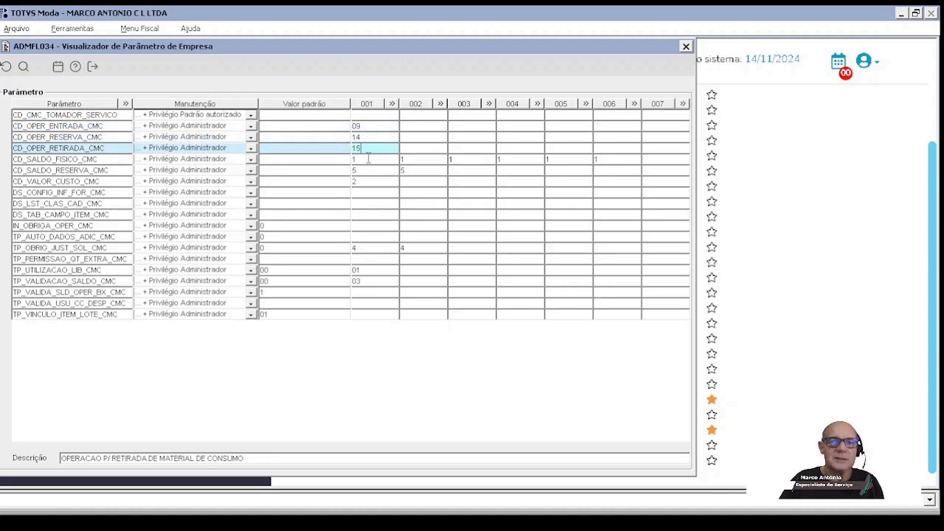
click(324, 127)
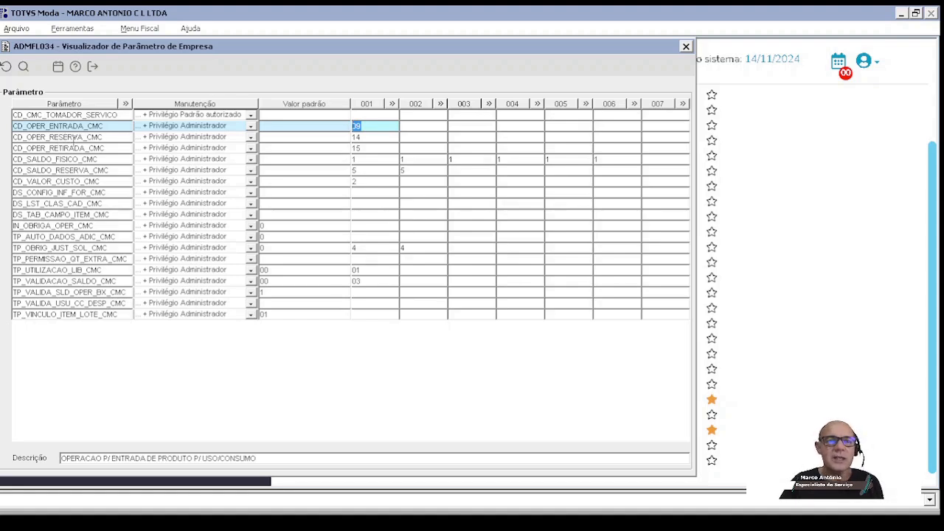
click(94, 67)
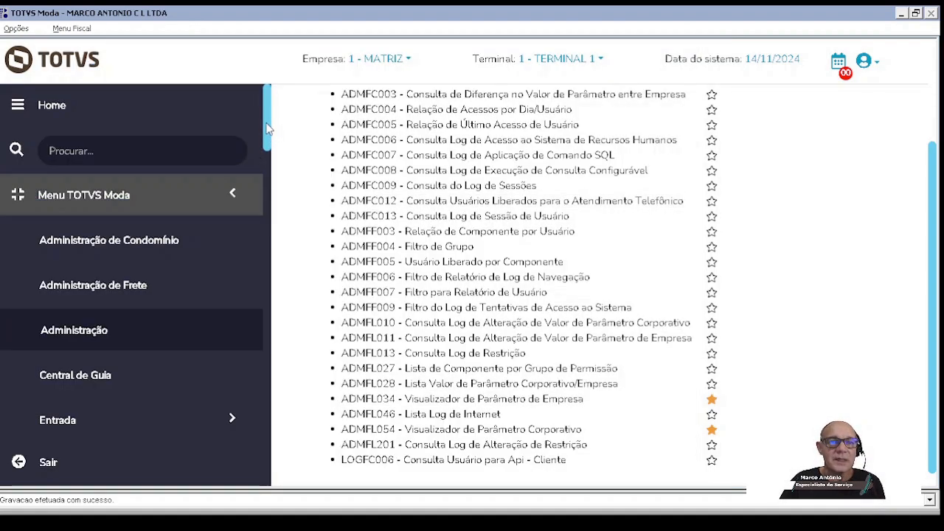
Step: Search the menu for component gerfm276 and remove the number from the search
drag(267, 122, 267, 86)
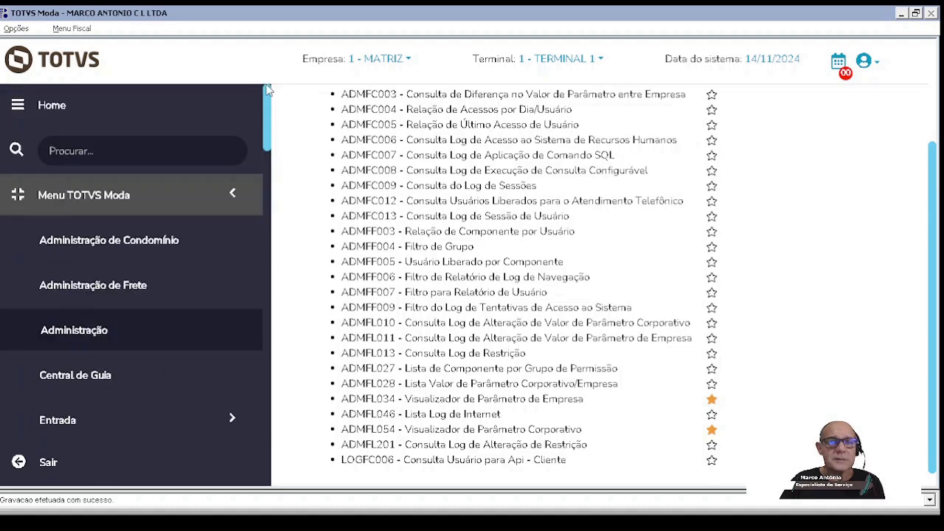
click(196, 151)
text(ge)
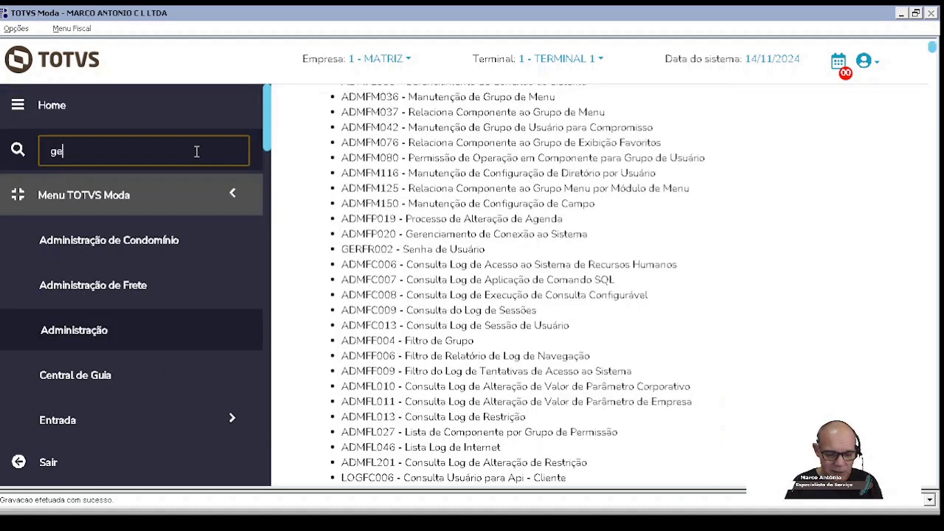
text(rfm276)
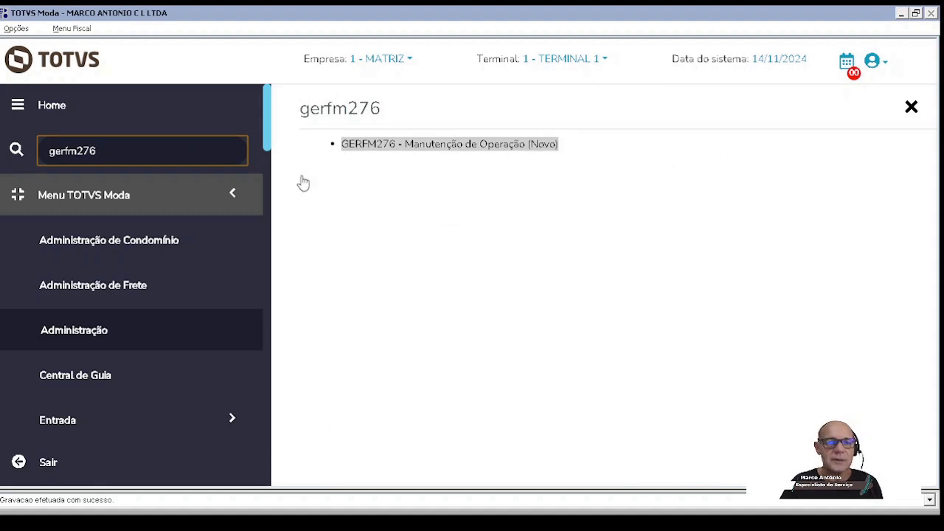
key(BackSpace)
key(BackSpace)
key(BackSpace)
key(BackSpace)
key(BackSpace)
key(BackSpace)
key(BackSpace)
key(BackSpace)
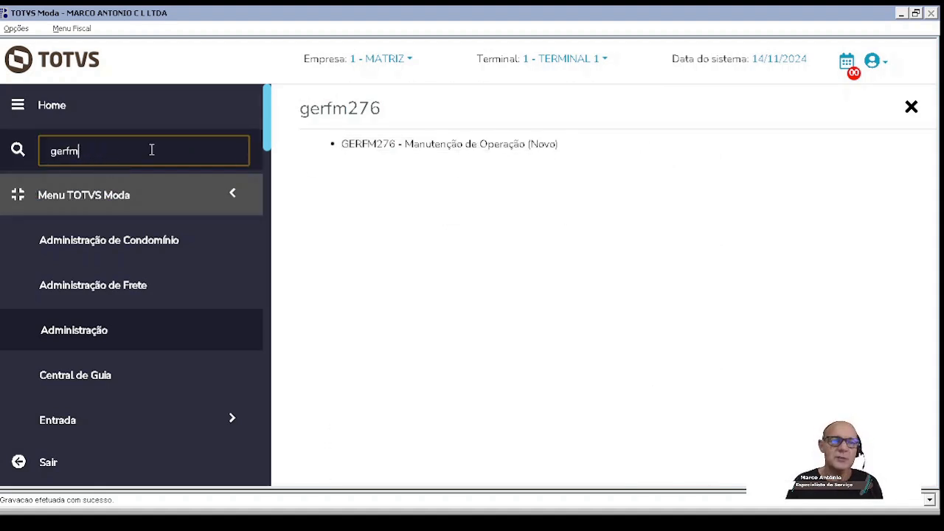
Step: Show the Configuração components of the Fiscal module
scroll(236, 258, down, 3)
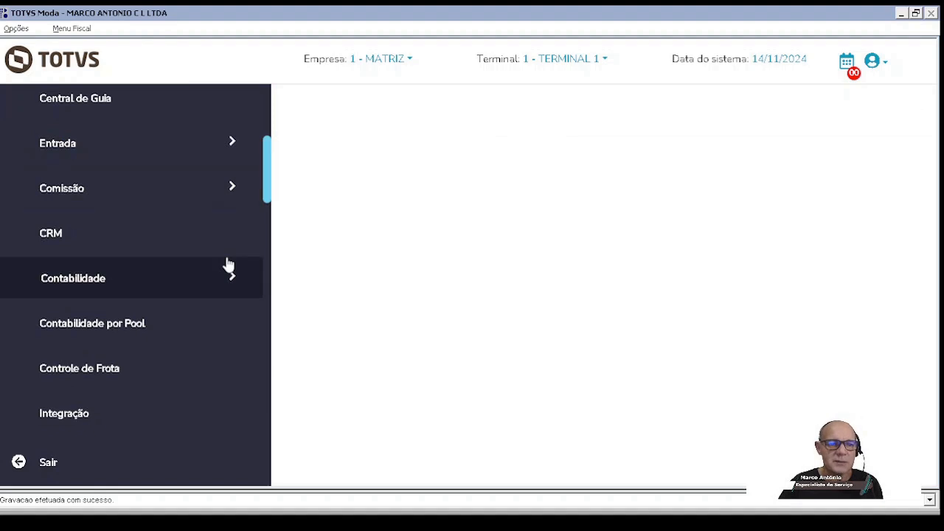
scroll(228, 265, down, 2)
scroll(228, 264, down, 4)
scroll(88, 172, up, 1)
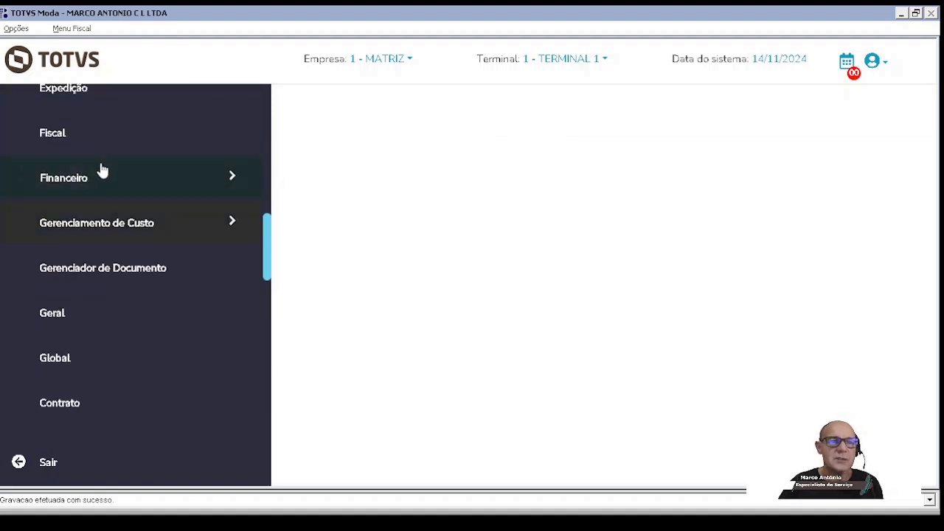
click(63, 141)
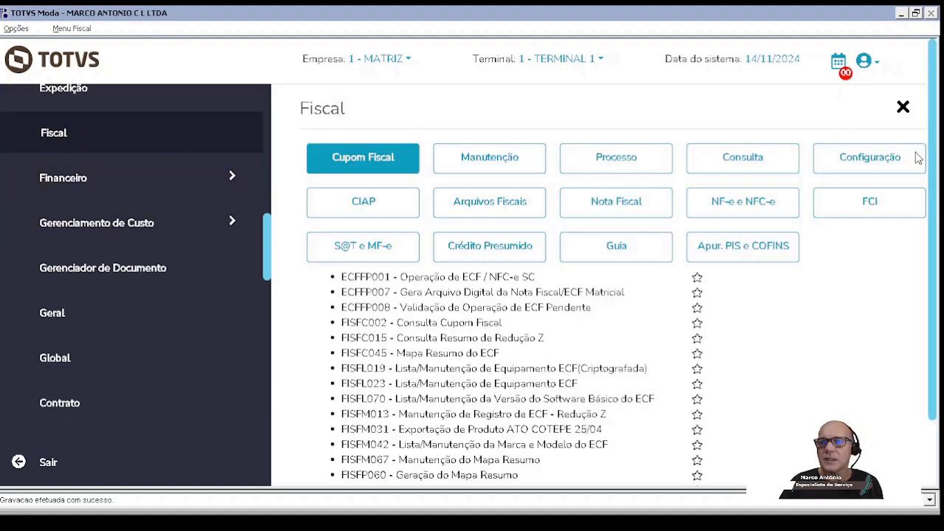
click(861, 161)
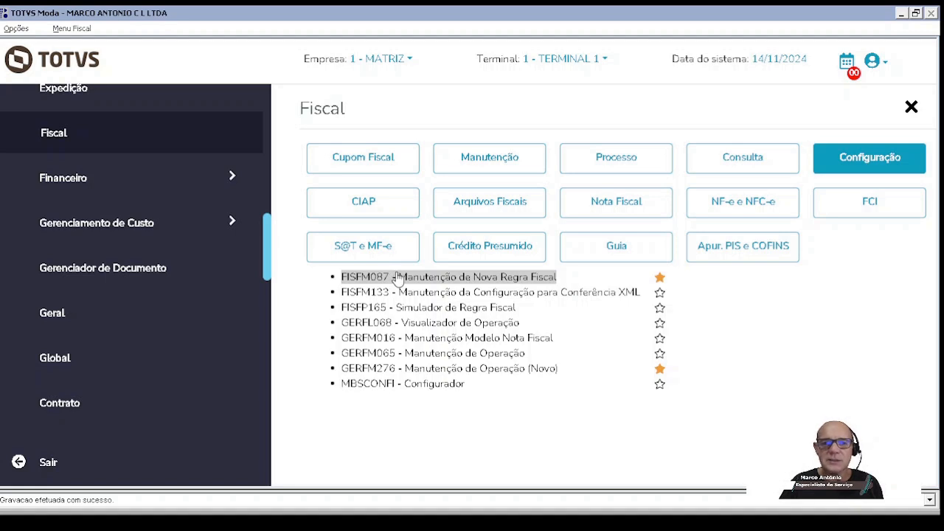
Step: View the FISFM087 - Manutenção de Nova Regra Fiscal component and close it
click(396, 278)
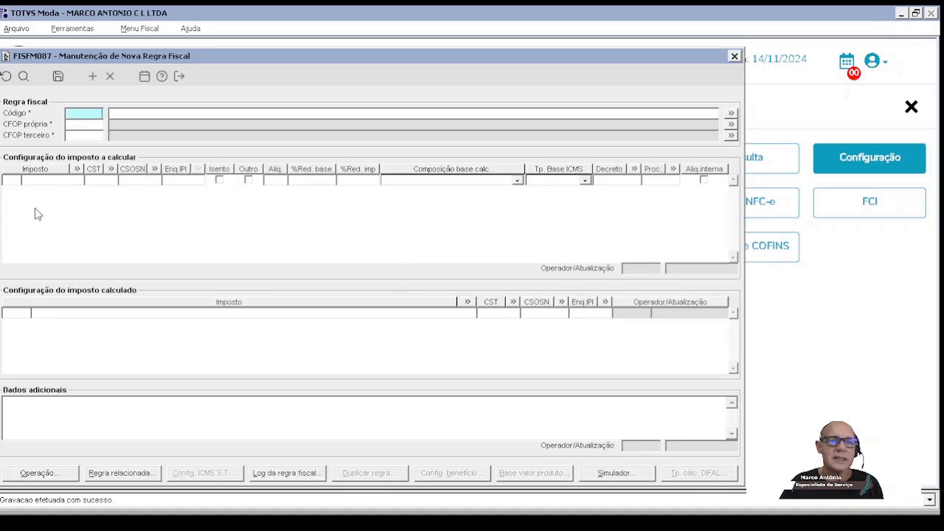
click(179, 76)
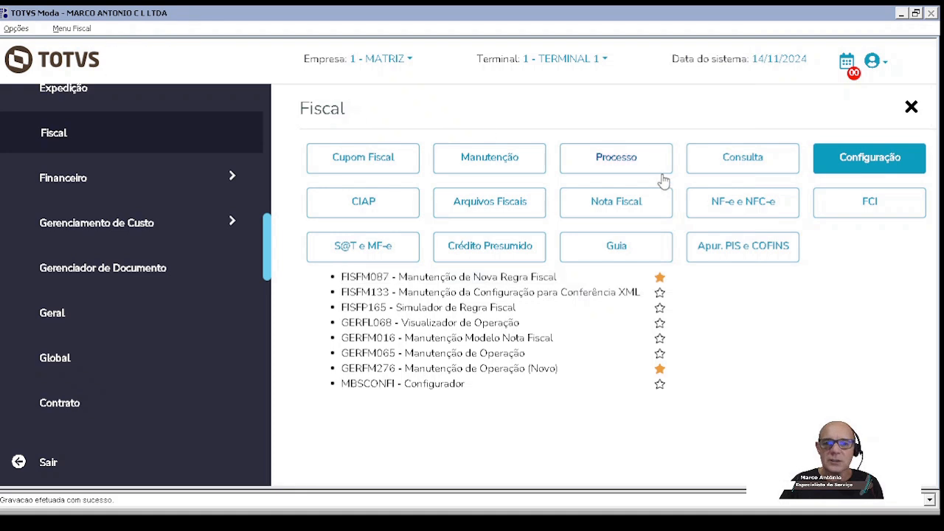
Step: Open GERFM276 - Manutenção de Operação (Novo) and load the operation with code 09
click(385, 374)
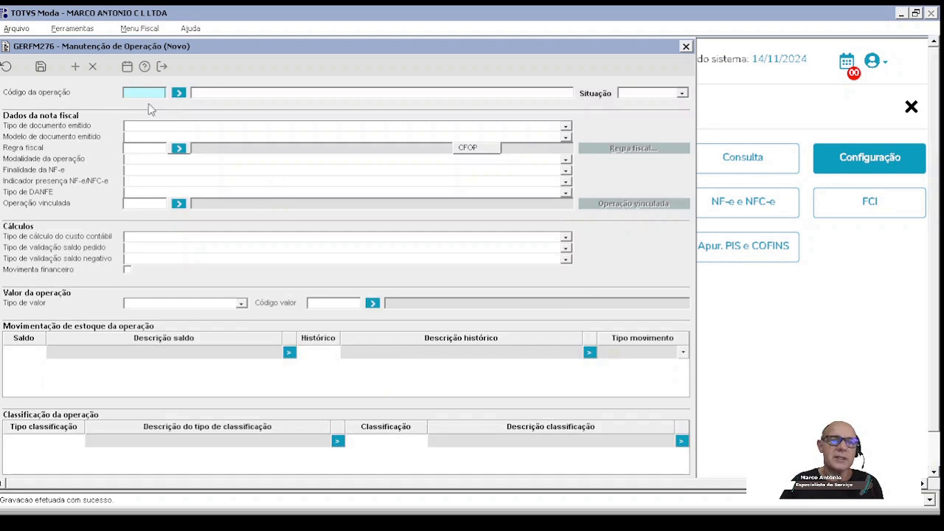
click(125, 93)
text(0)
text(09)
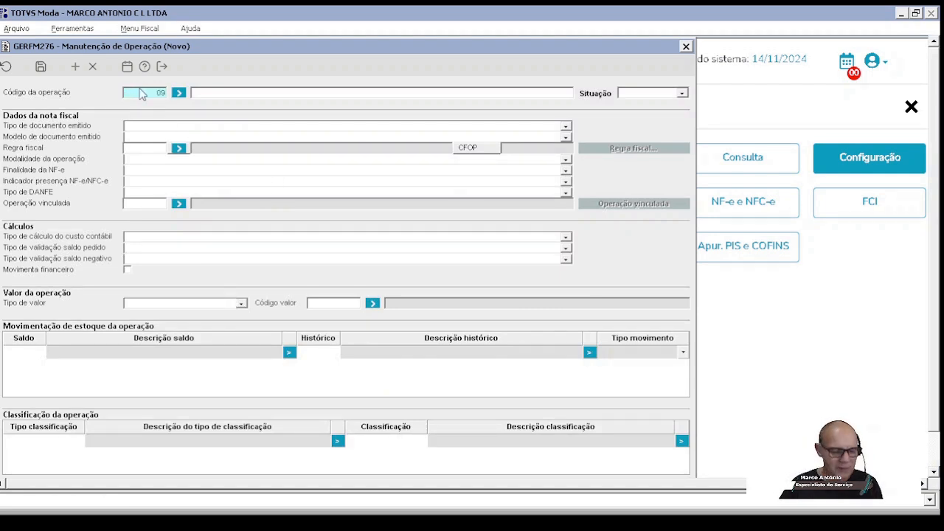
key(Tab)
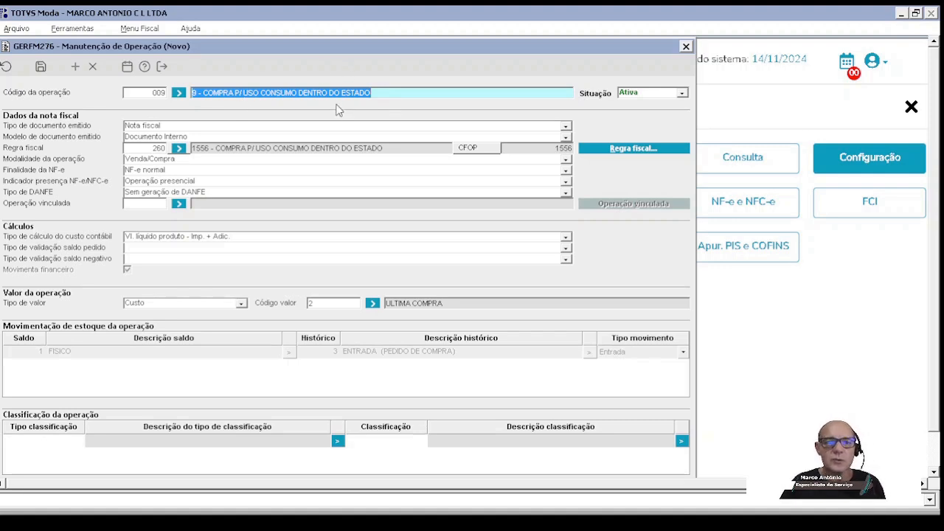
Step: View the fiscal rule of operation 009 and its related rules window, and return to the operation form
drag(298, 93, 410, 92)
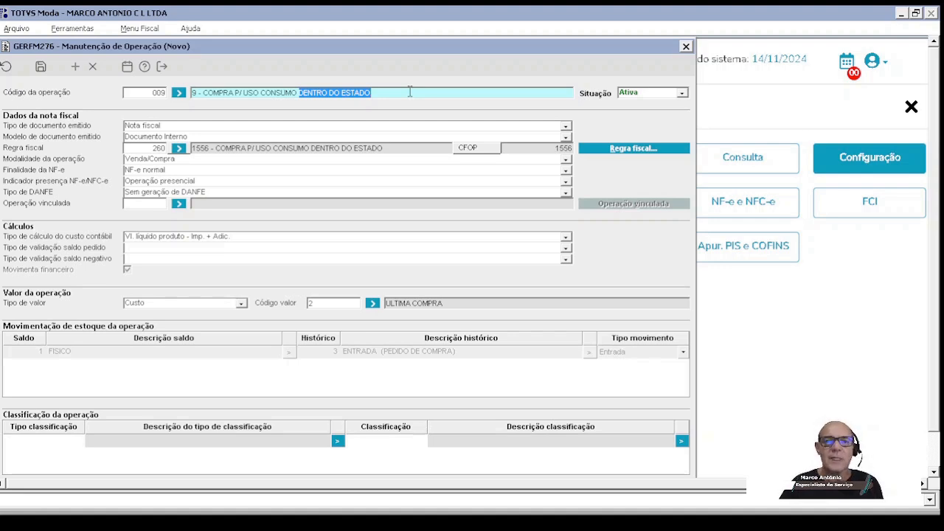
click(614, 148)
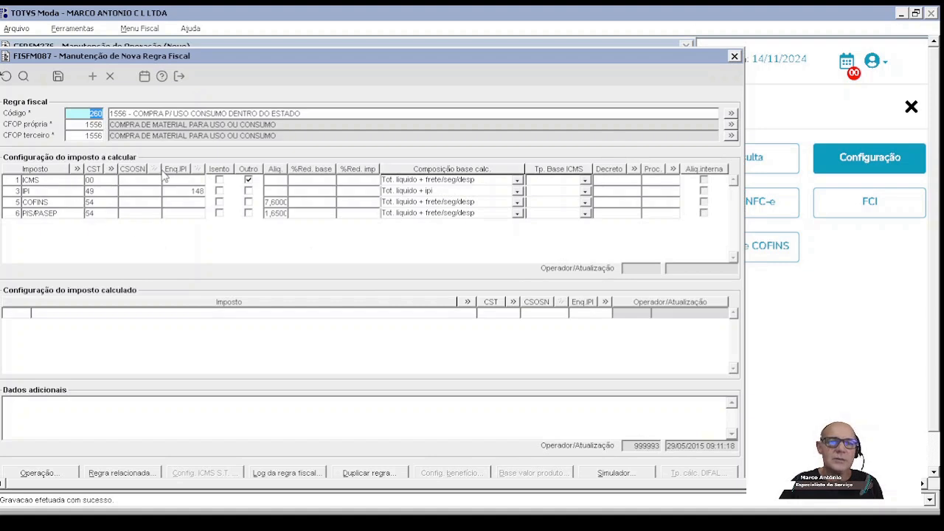
click(108, 476)
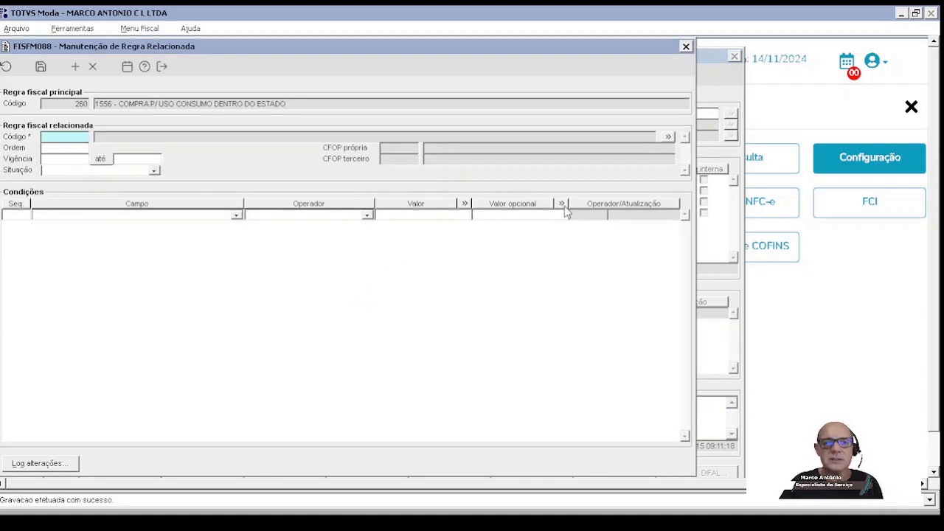
click(162, 67)
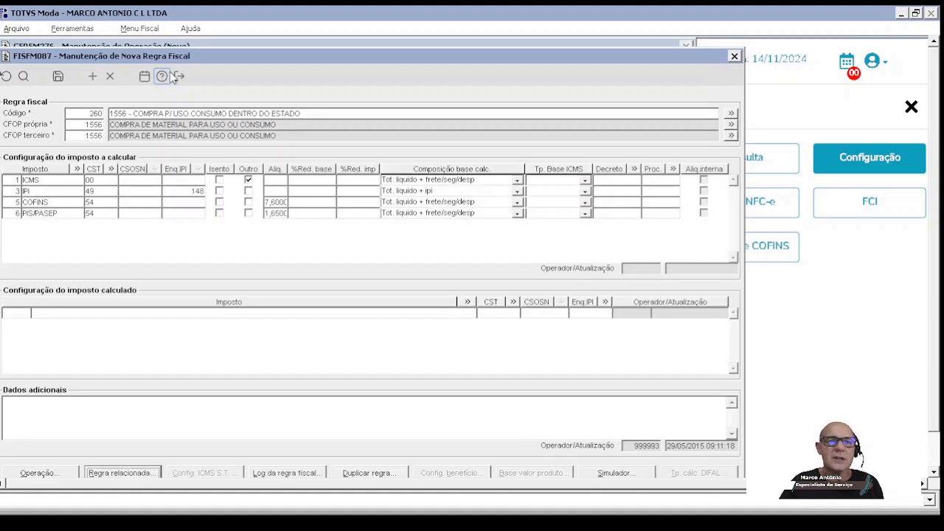
click(181, 77)
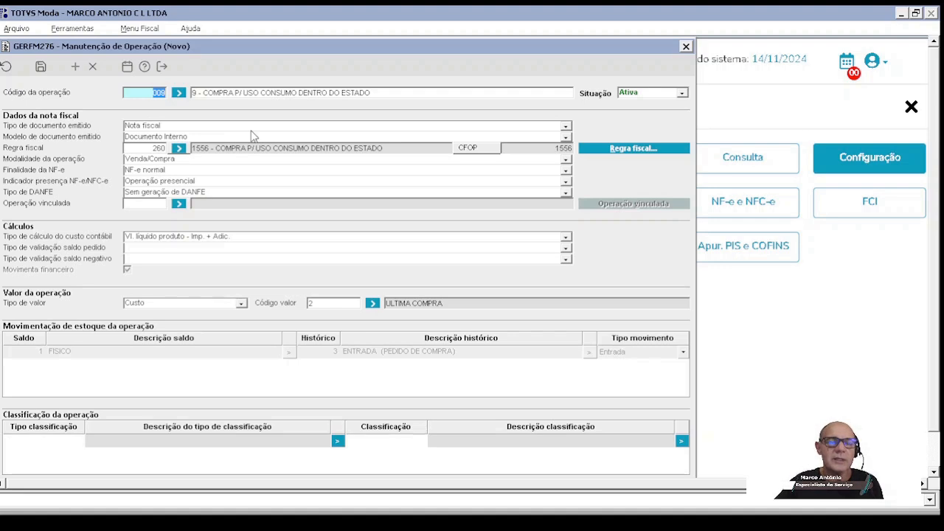
Step: Review the operation's description and the available issued-document models, keeping Documento Interno
click(300, 92)
drag(299, 92, 388, 94)
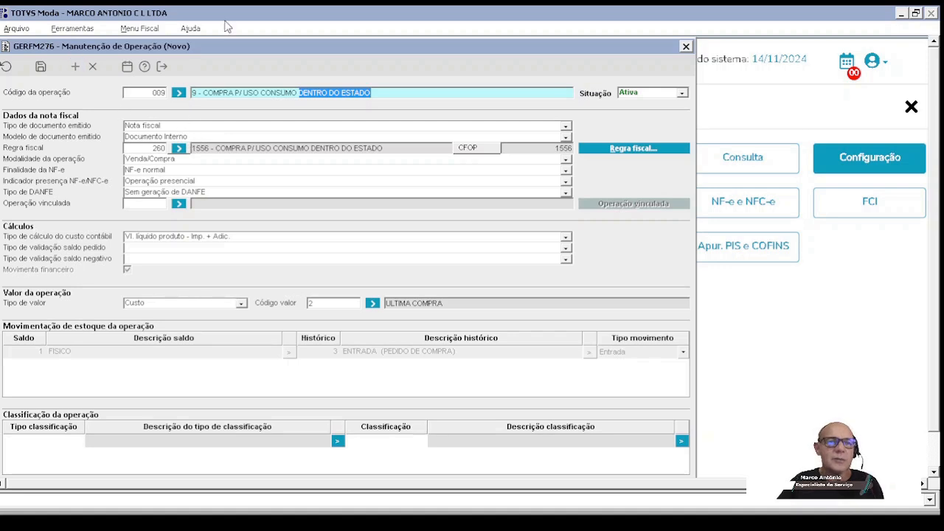
click(168, 138)
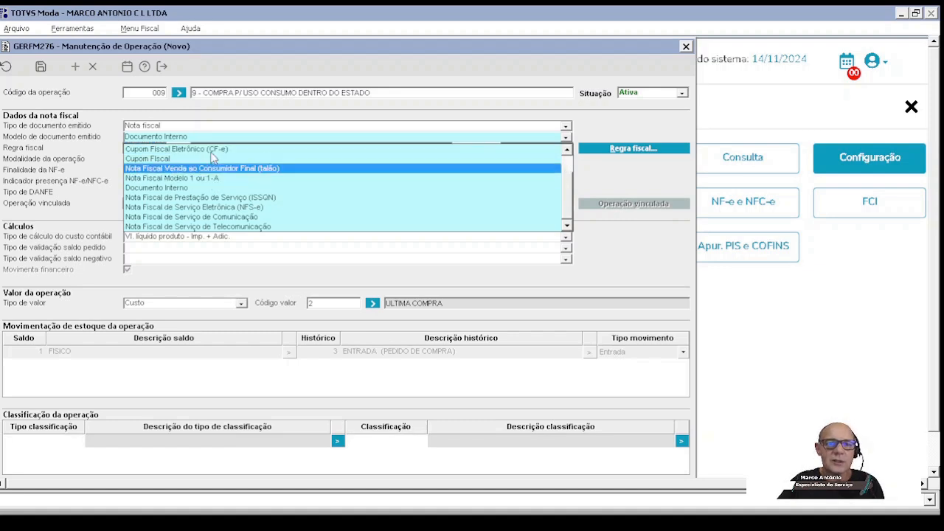
click(190, 141)
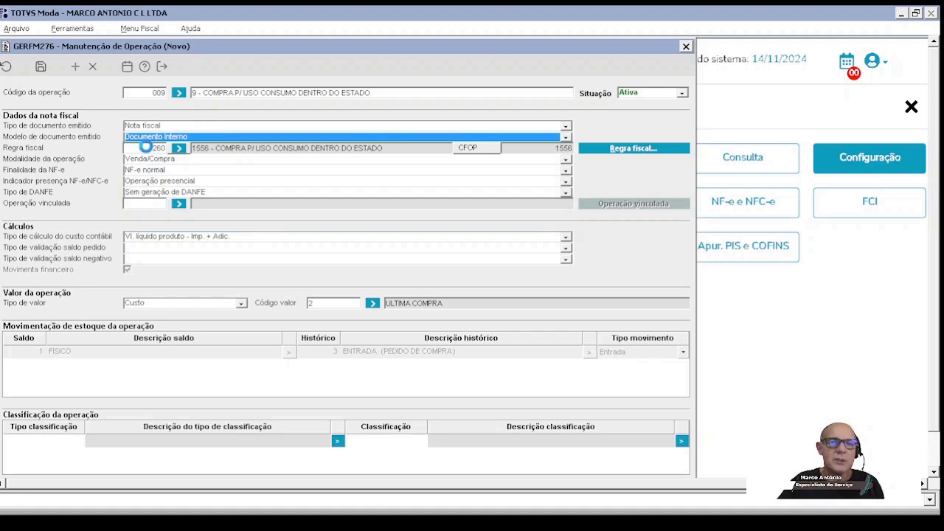
click(147, 148)
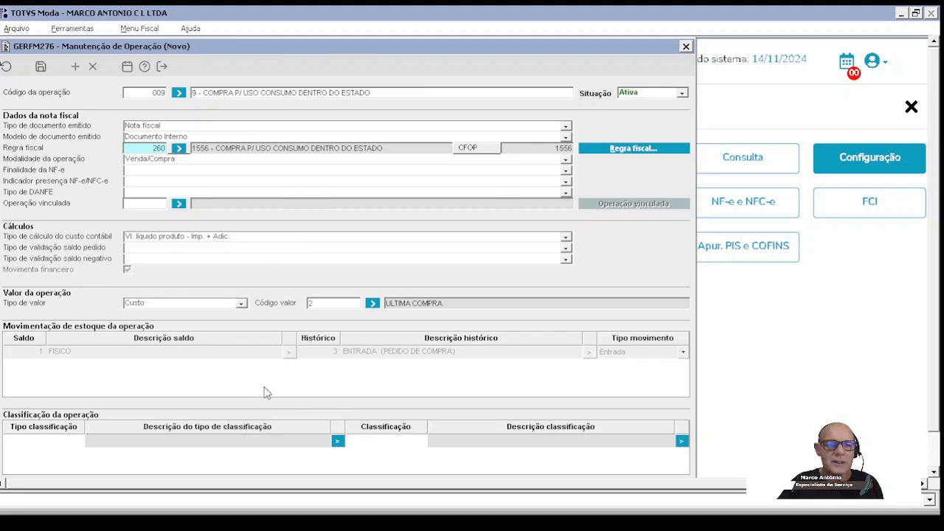
Step: List the value types available for the operation's value code and examine the ULTIMA COMPRA and COMTABIL cost types
click(322, 301)
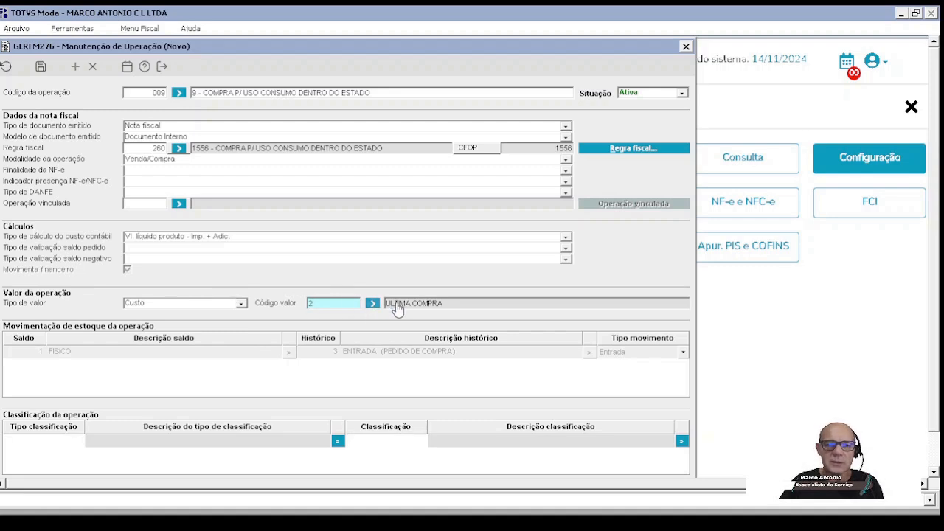
drag(340, 304, 268, 302)
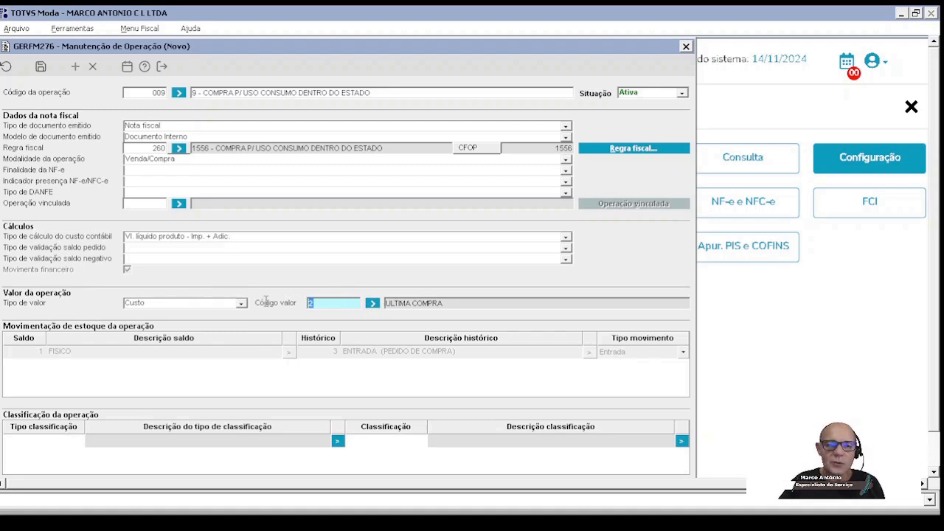
click(373, 305)
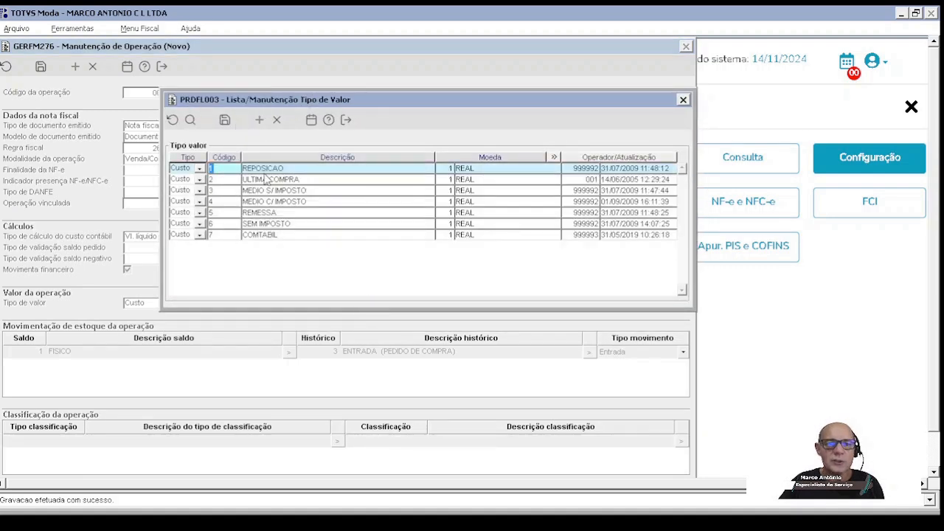
click(227, 182)
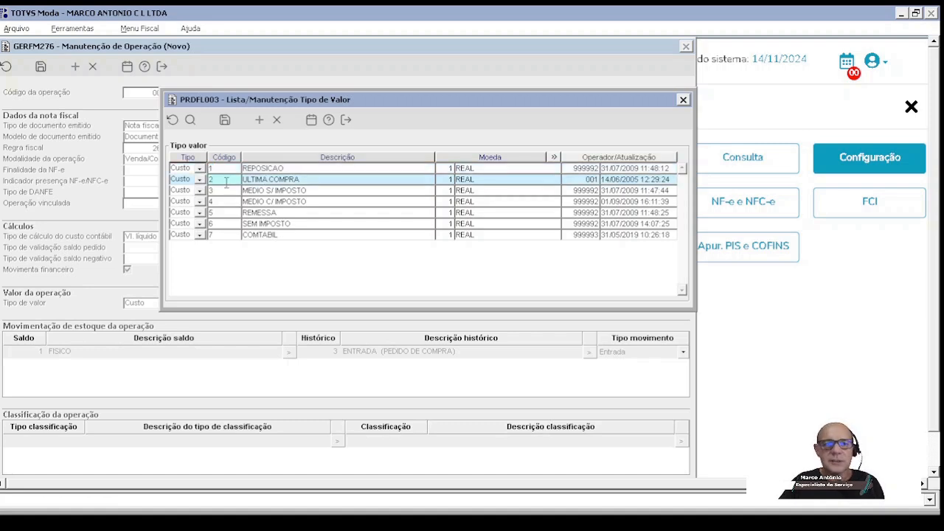
drag(226, 182, 192, 182)
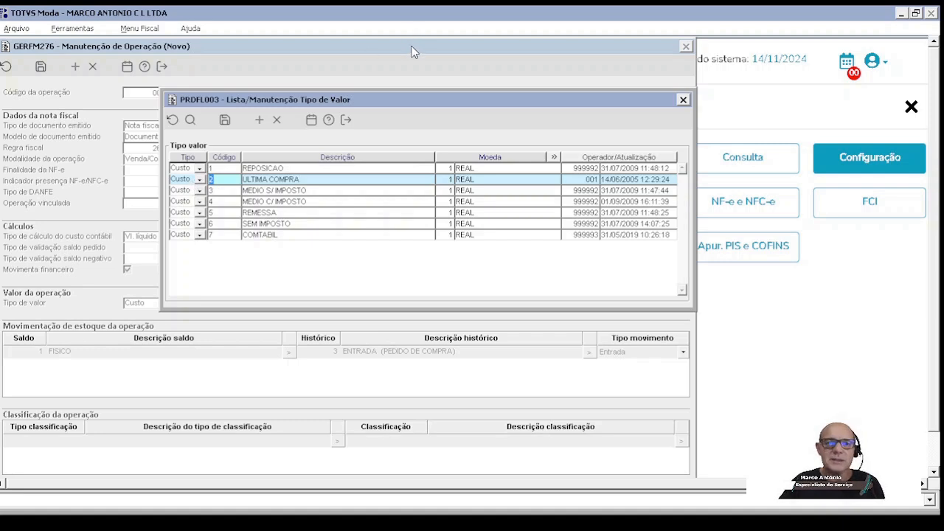
mouse_move(415, 50)
mouse_down()
mouse_move(412, 82)
mouse_move(414, 52)
mouse_up()
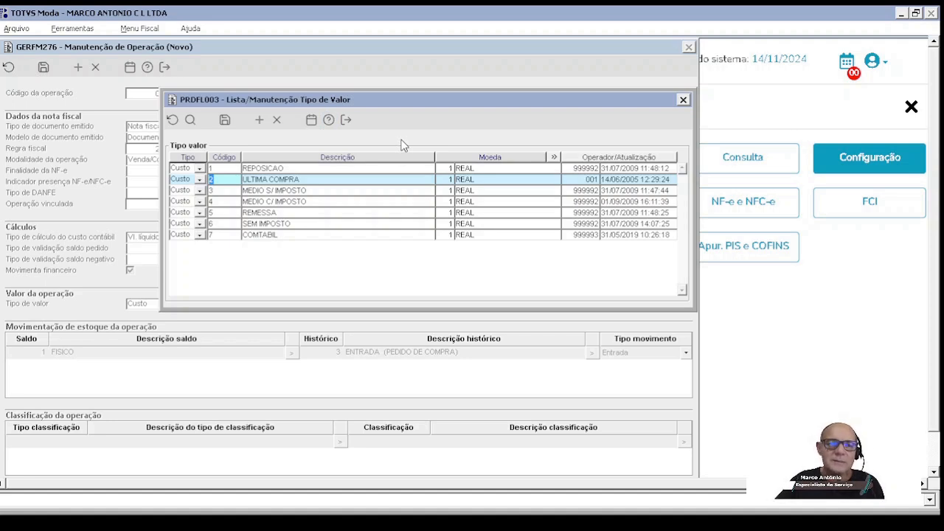
click(226, 235)
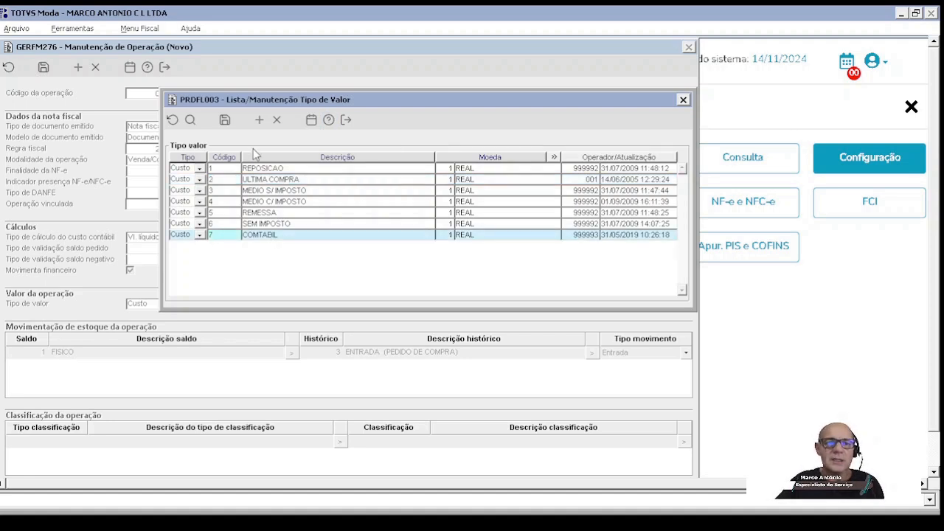
Step: Add a blank value type row, remove it, and close the value type list
click(258, 123)
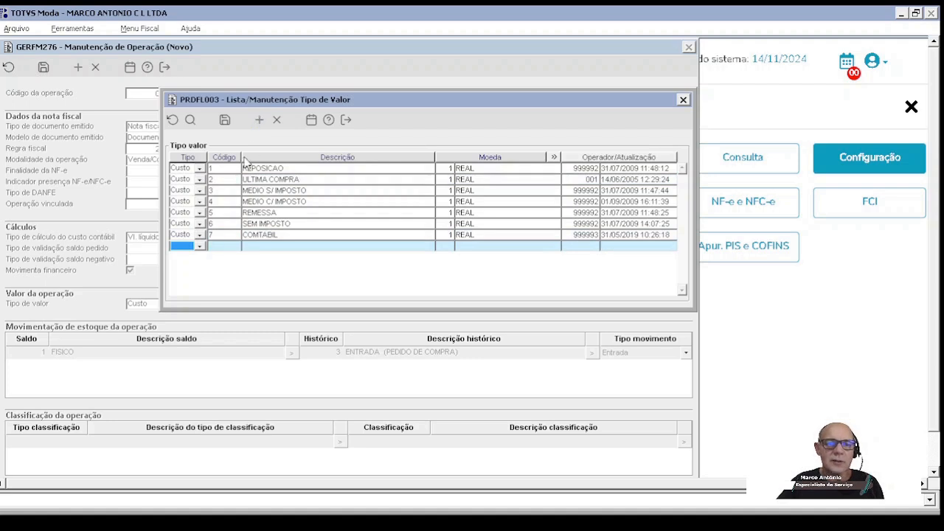
click(278, 123)
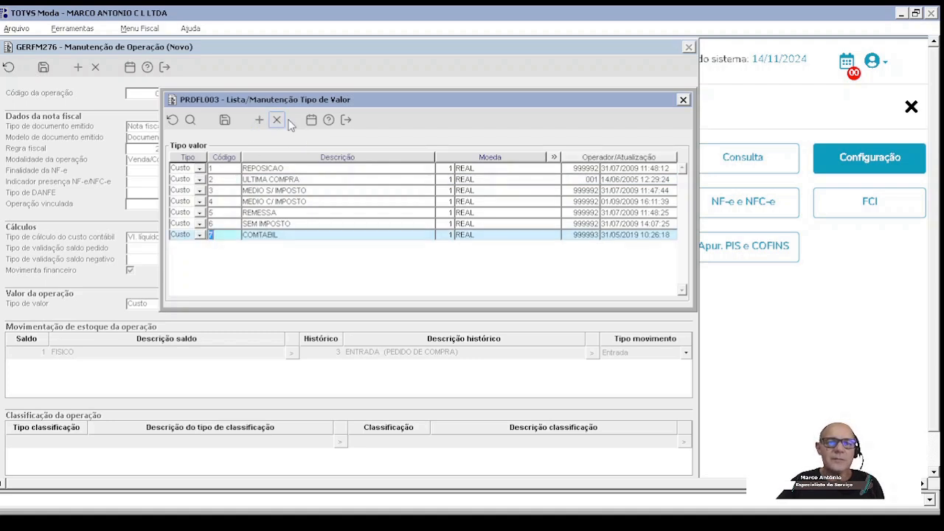
click(346, 120)
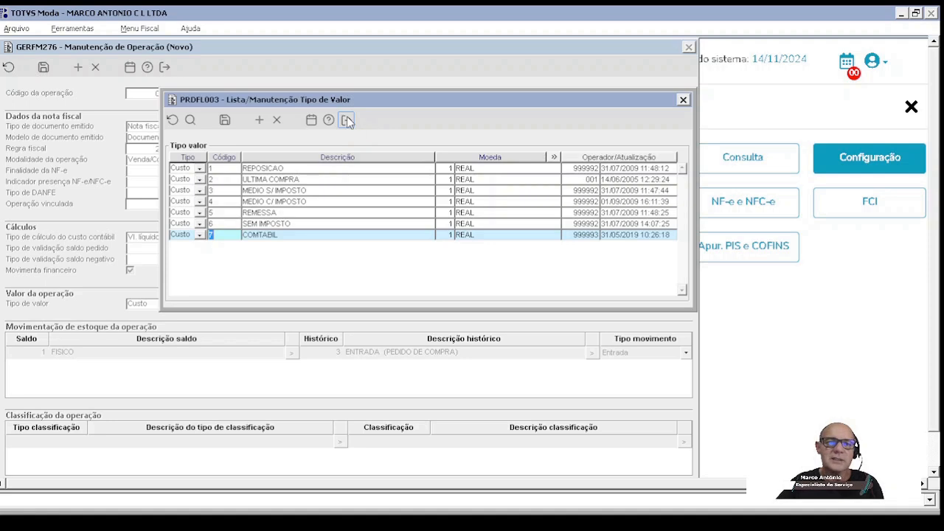
click(418, 297)
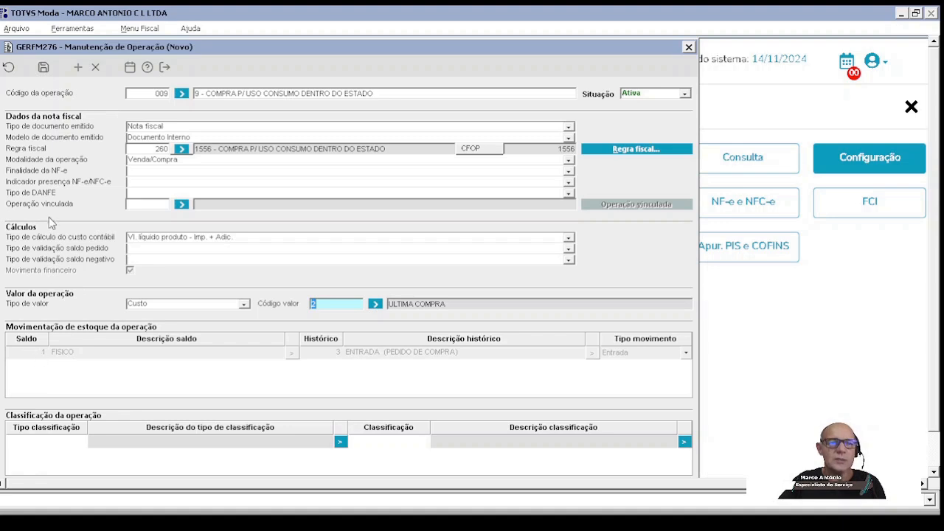
Step: Clear the operation form and start a new operation with code 040
click(8, 67)
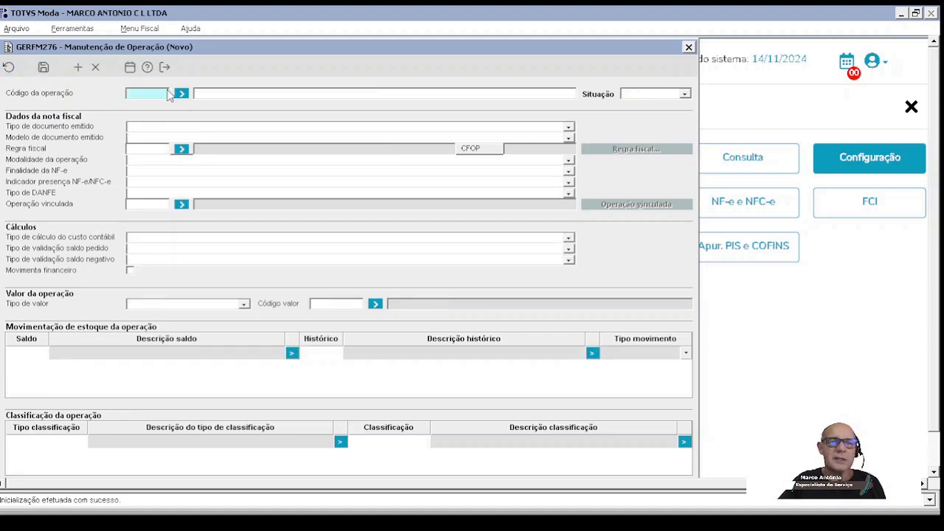
text(040)
key(Tab)
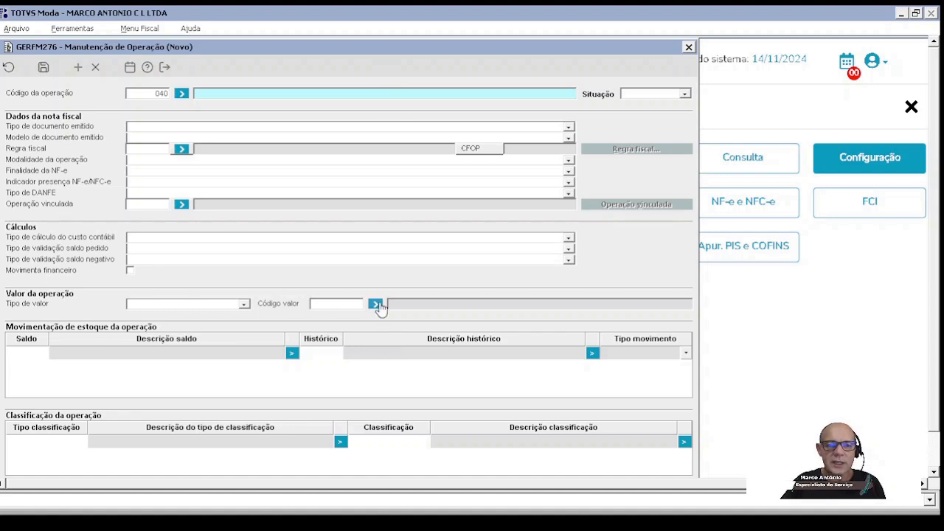
Step: List the balance types for the new operation's stock movement, sort them by code, and examine FISICO and RESERVA
click(28, 354)
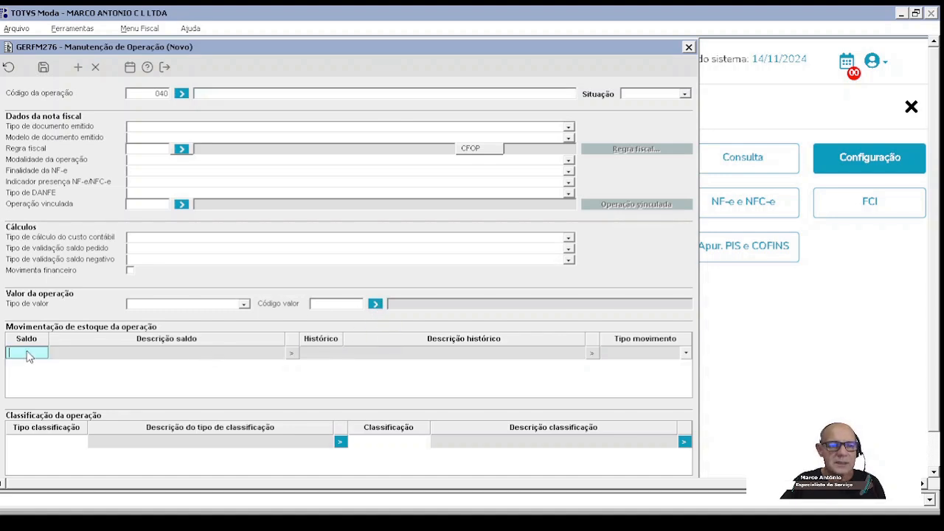
double_click(28, 355)
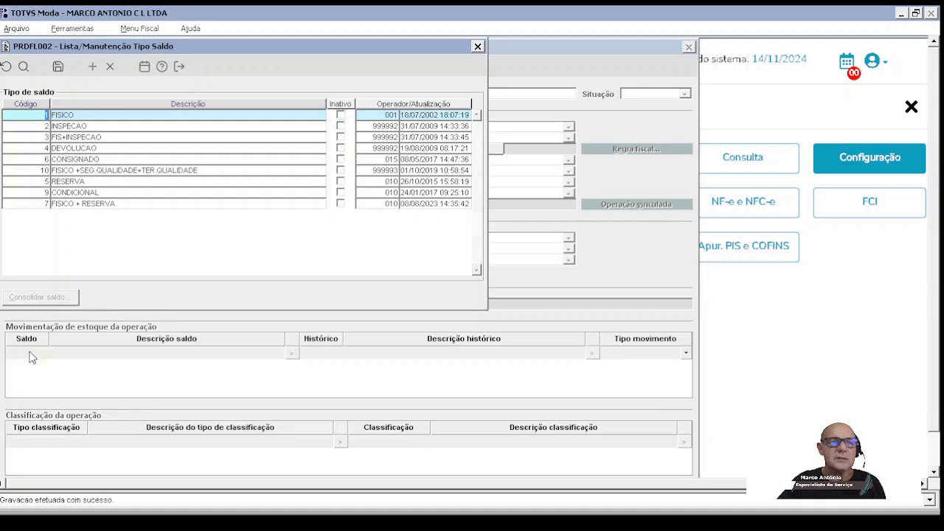
click(30, 105)
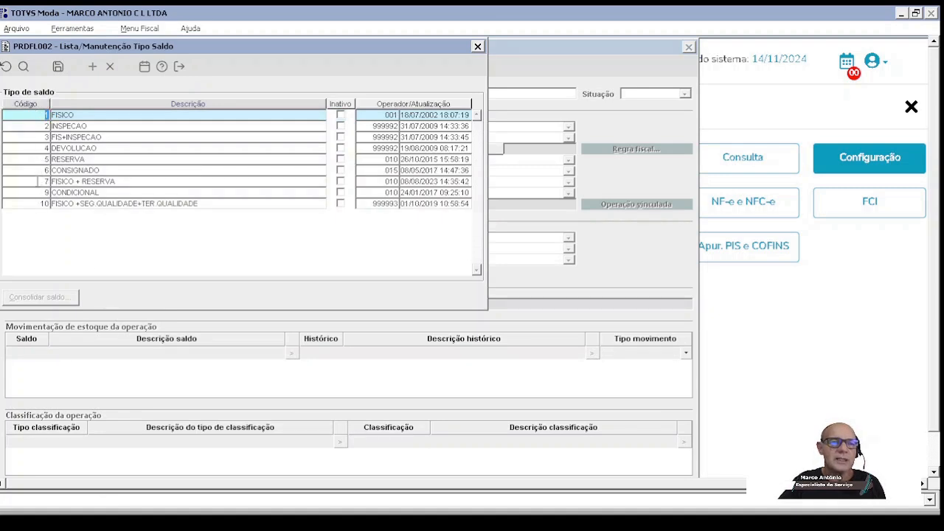
click(23, 107)
click(22, 107)
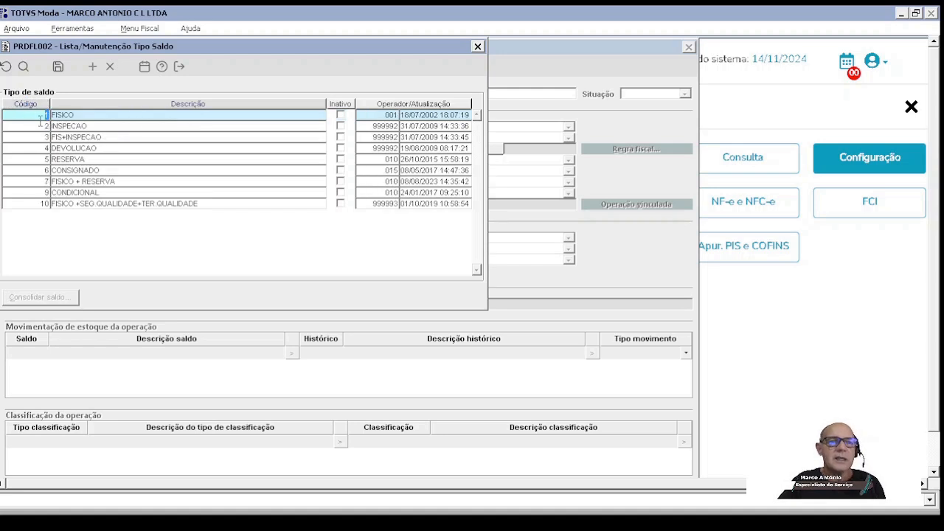
drag(84, 118, 16, 126)
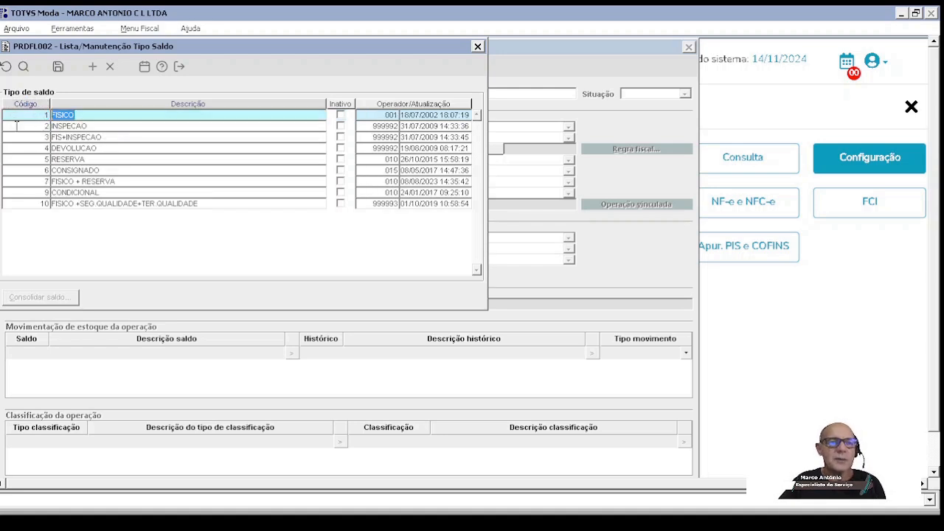
click(37, 161)
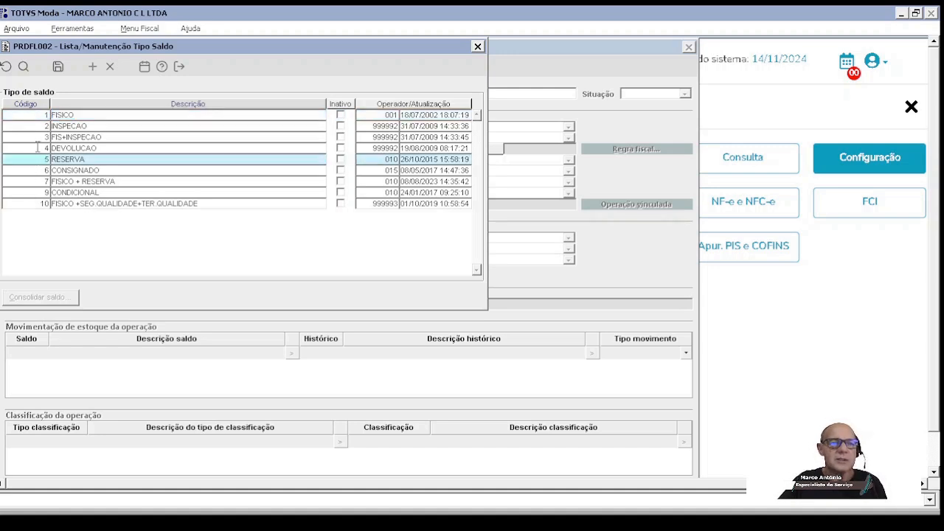
Step: Add a balance type row with code 11, begin its description, and remove the row
click(92, 67)
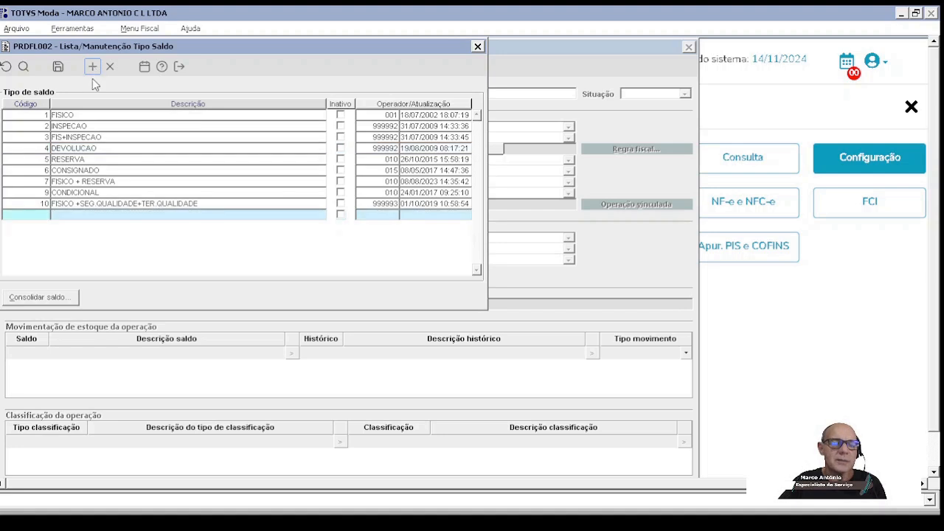
click(84, 217)
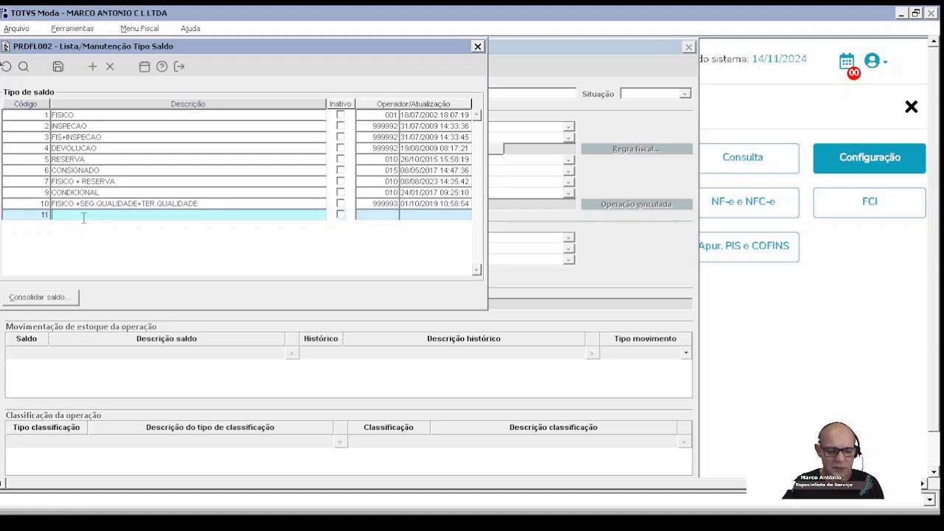
text(RE)
key(BackSpace)
key(BackSpace)
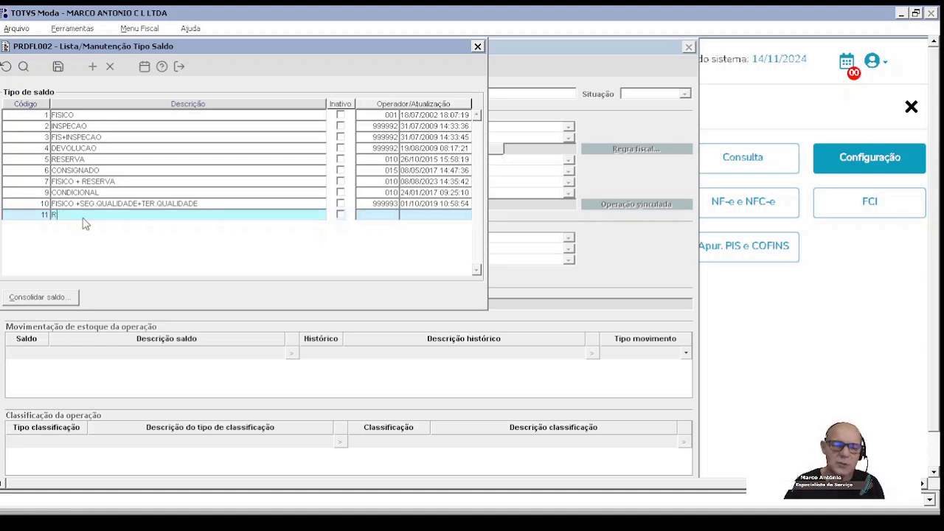
click(110, 68)
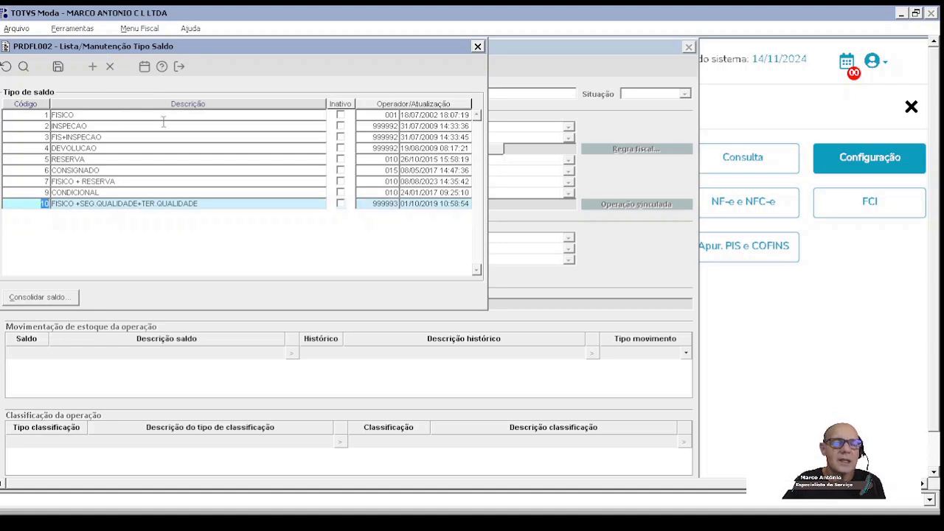
Step: Examine the RESERVA, FISICO + RESERVA and FISICO +SEG.QUALIDADE+TER.QUALIDADE balance types
click(107, 159)
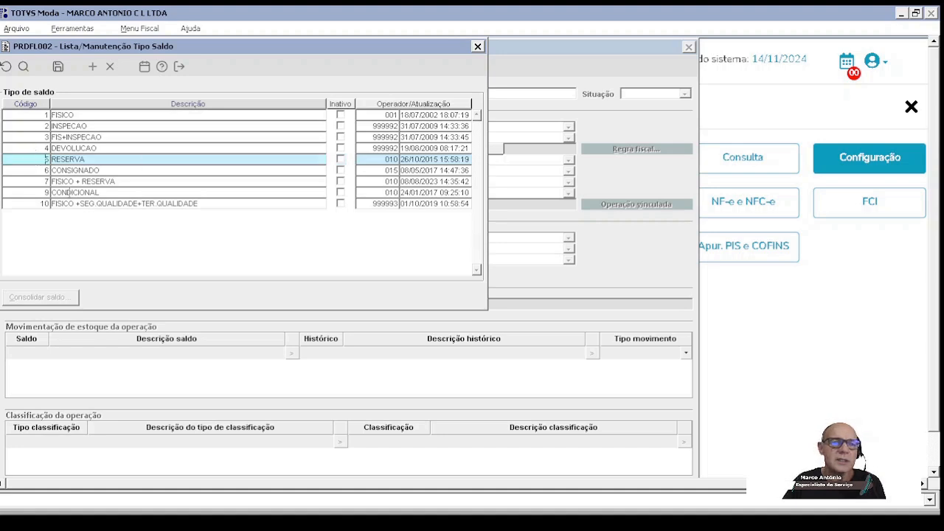
click(43, 181)
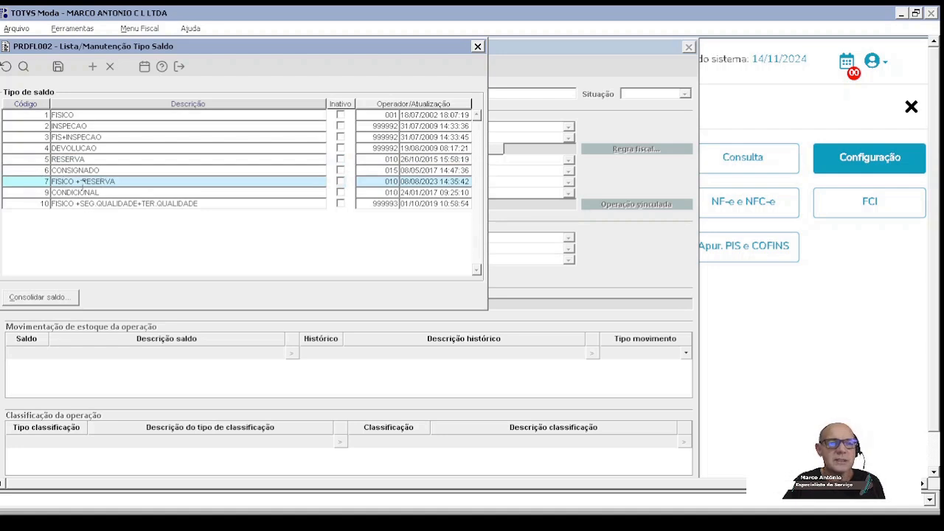
click(39, 203)
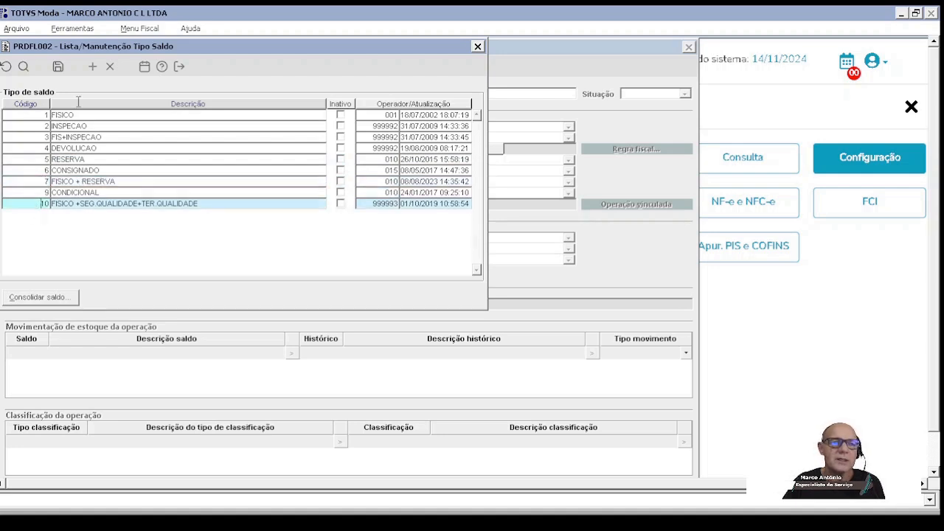
Step: Add a balance type row with code 8 and description FIS + RESERVA, and remove the row
click(93, 67)
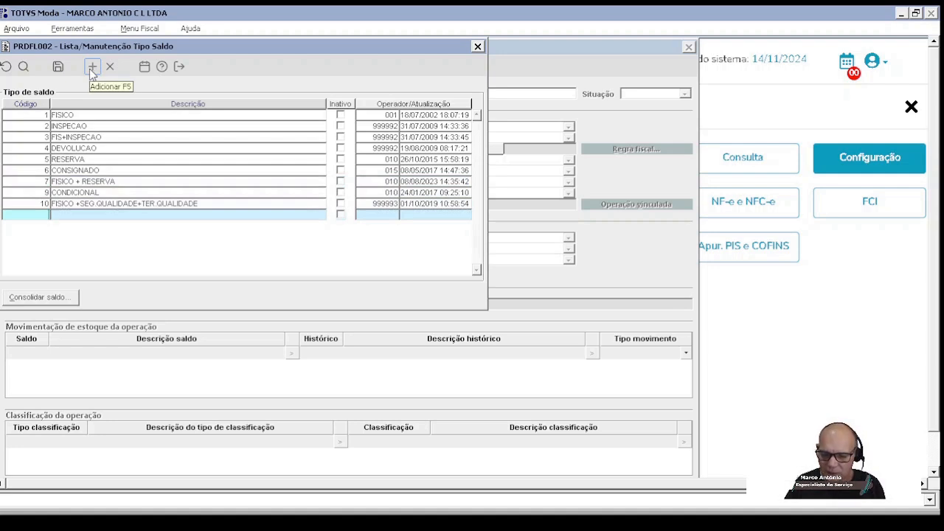
text(FI)
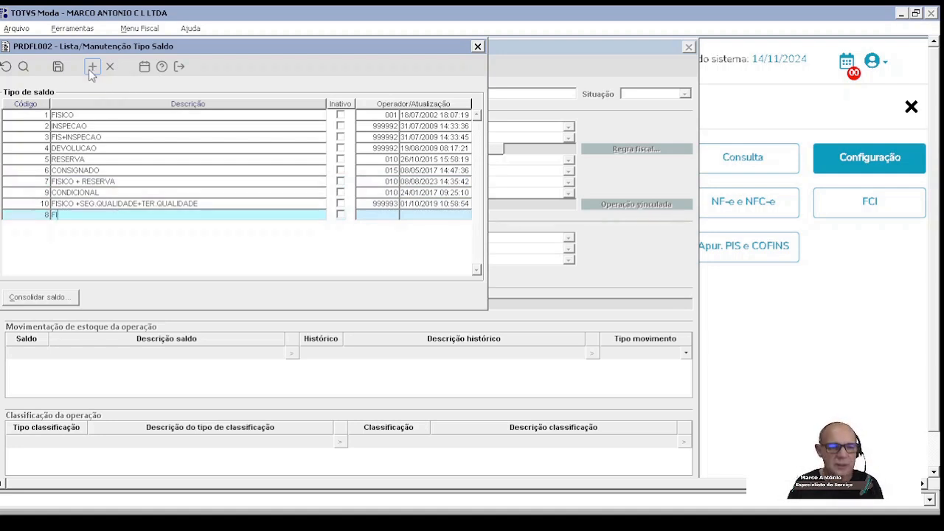
text(S + RESERVA)
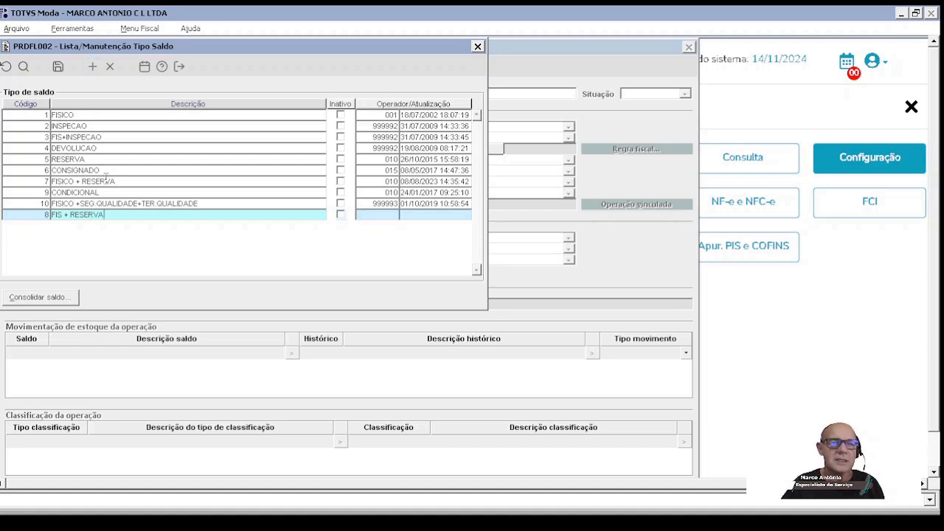
click(110, 65)
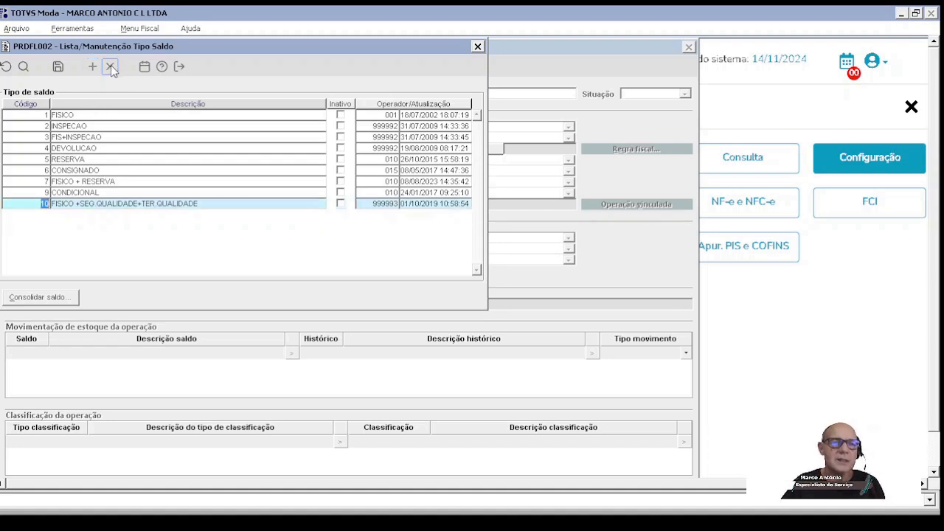
Step: Examine the FISICO + RESERVA balance type and the component balances and operations in its consolidated balance configuration
click(41, 183)
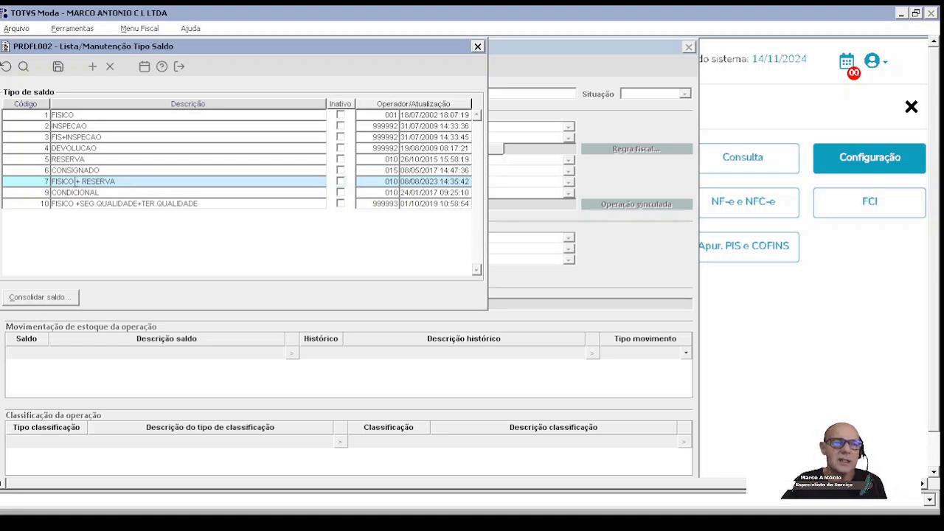
drag(76, 181, 40, 181)
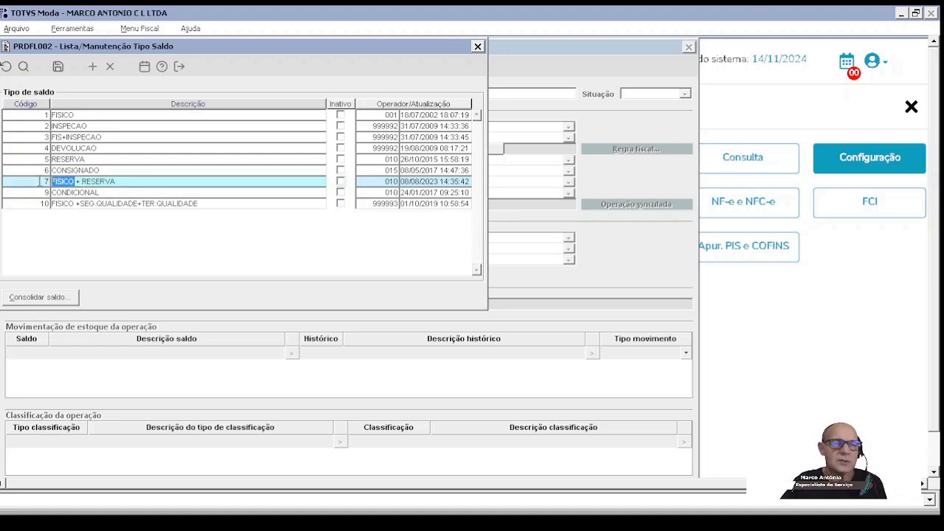
drag(123, 181, 42, 181)
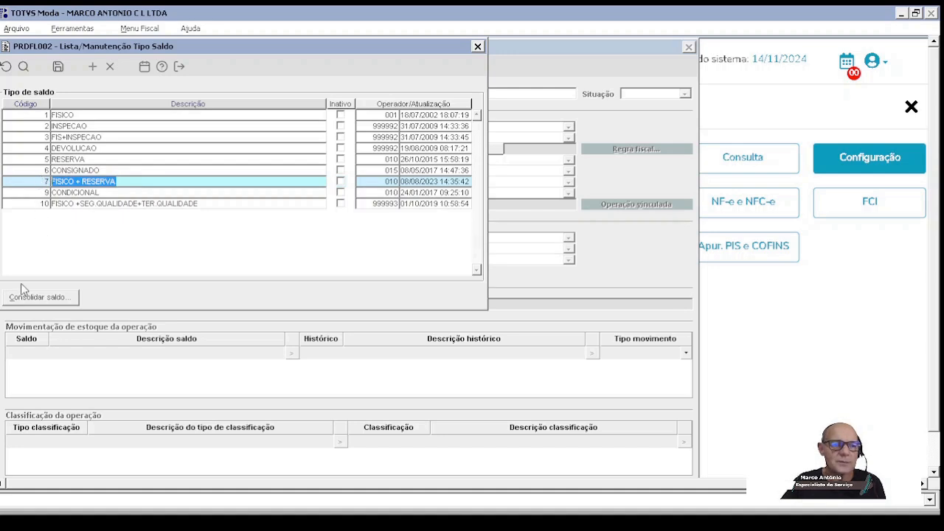
click(36, 297)
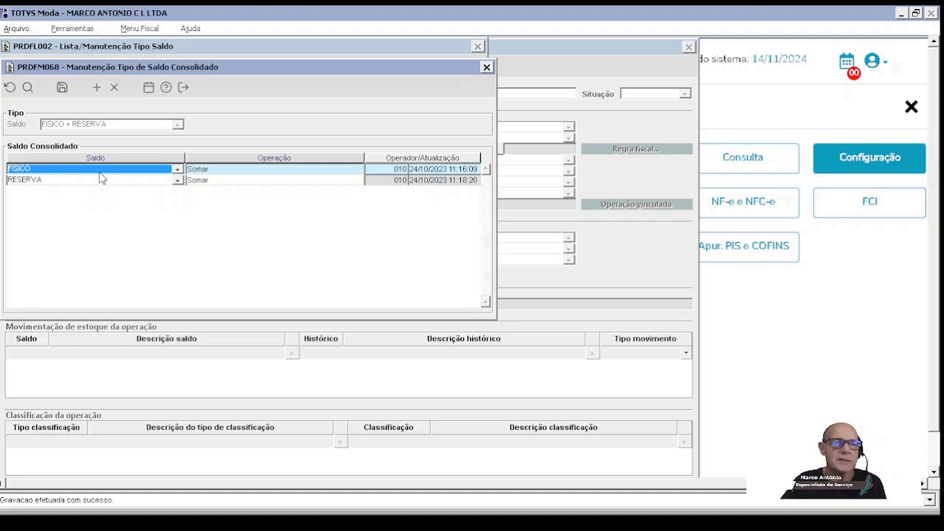
drag(233, 70, 371, 93)
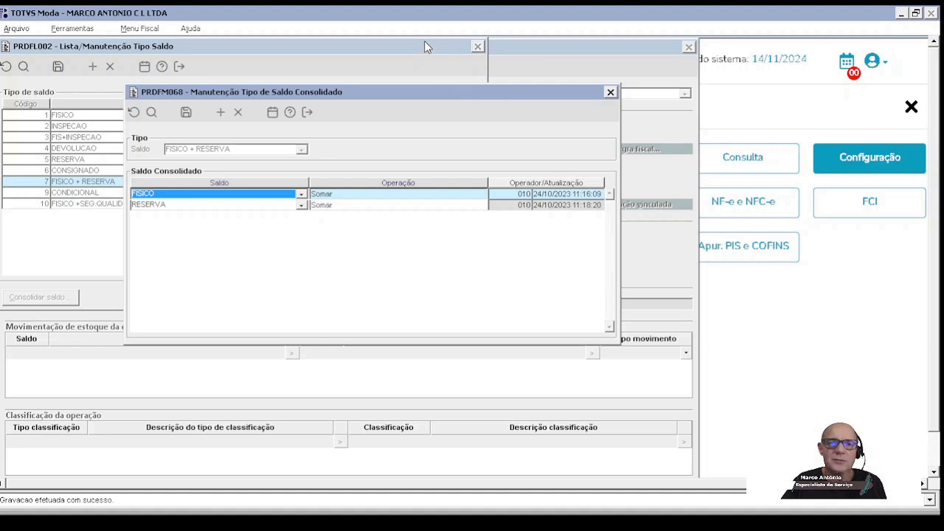
drag(421, 44, 433, 56)
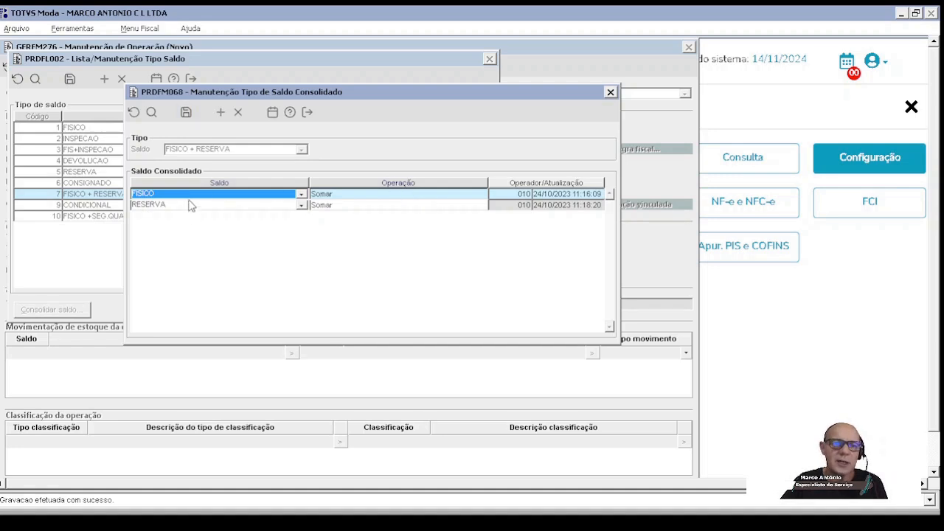
Step: Add an empty row to the consolidated balance, list the selectable balances, remove the row, and save and close the configuration
click(220, 112)
click(301, 216)
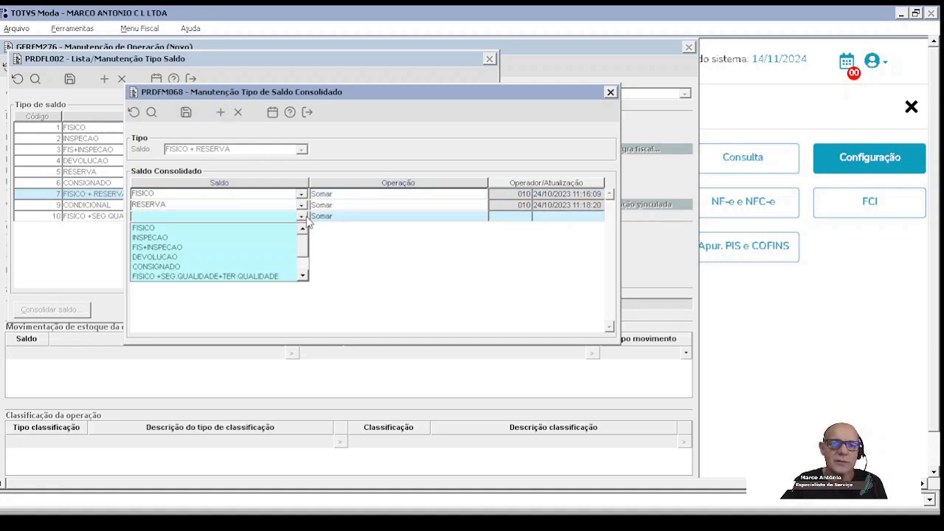
click(308, 222)
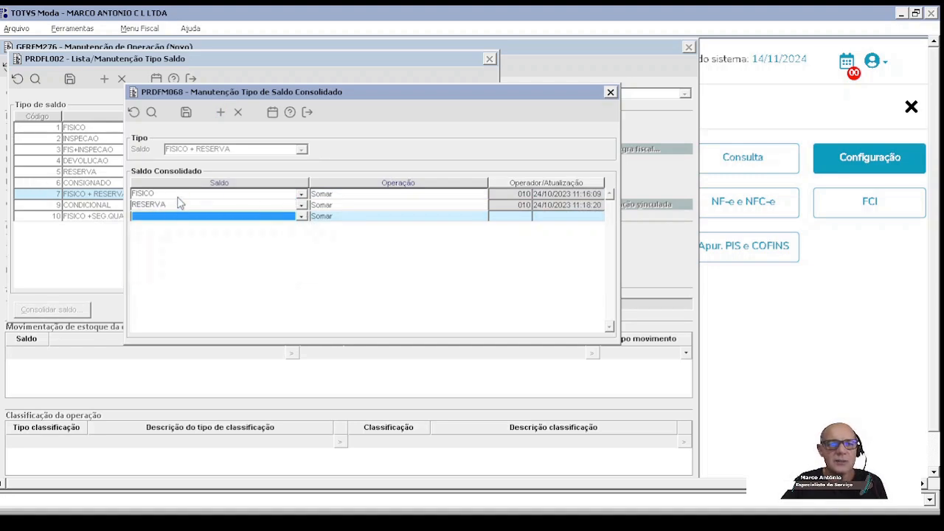
click(237, 112)
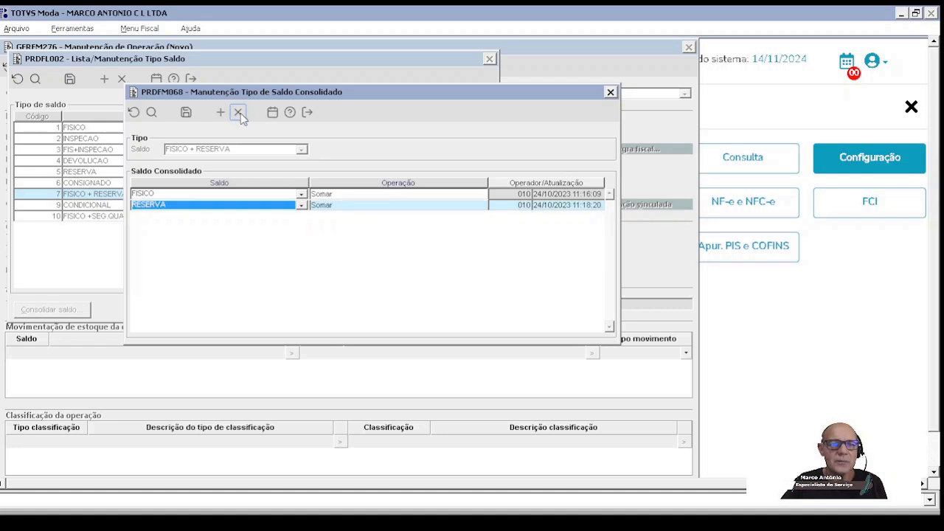
click(186, 112)
click(307, 112)
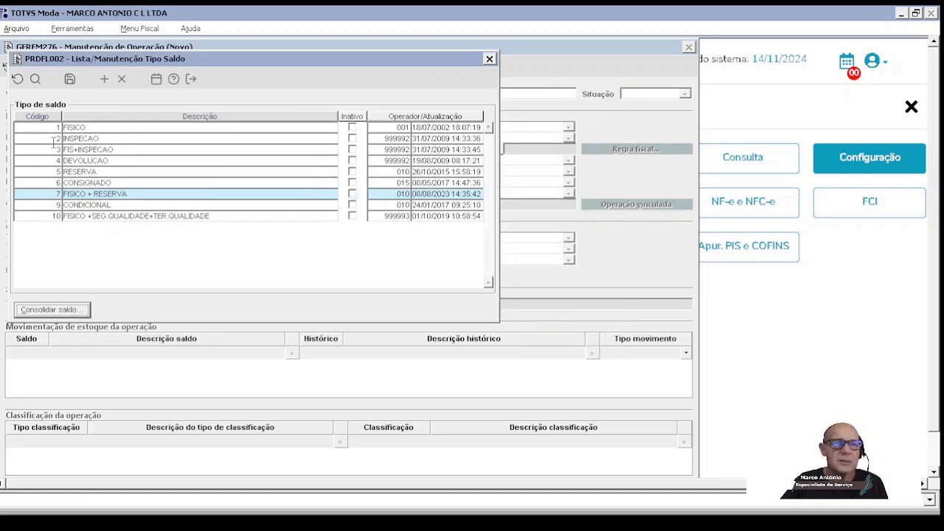
Step: Compare the FISICO and RESERVA balance types with the consolidated configuration of FISICO + RESERVA
click(52, 128)
click(51, 171)
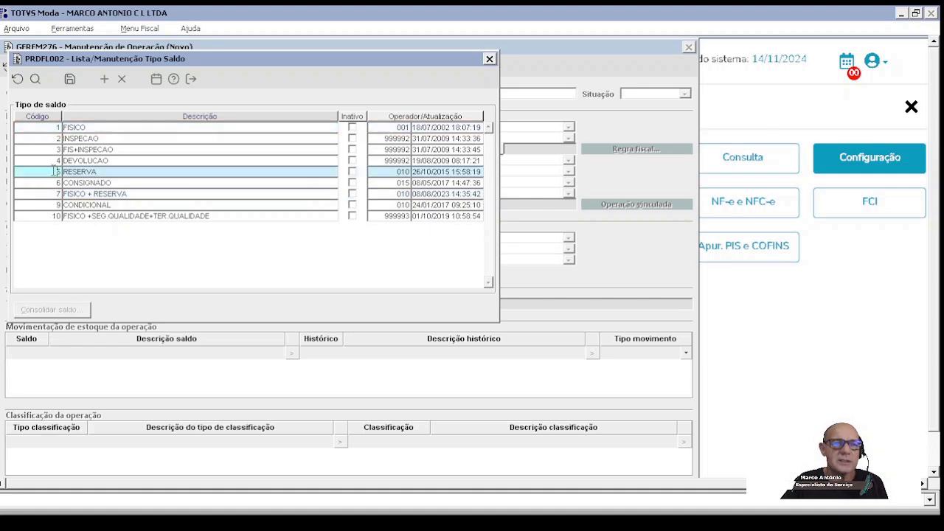
click(53, 194)
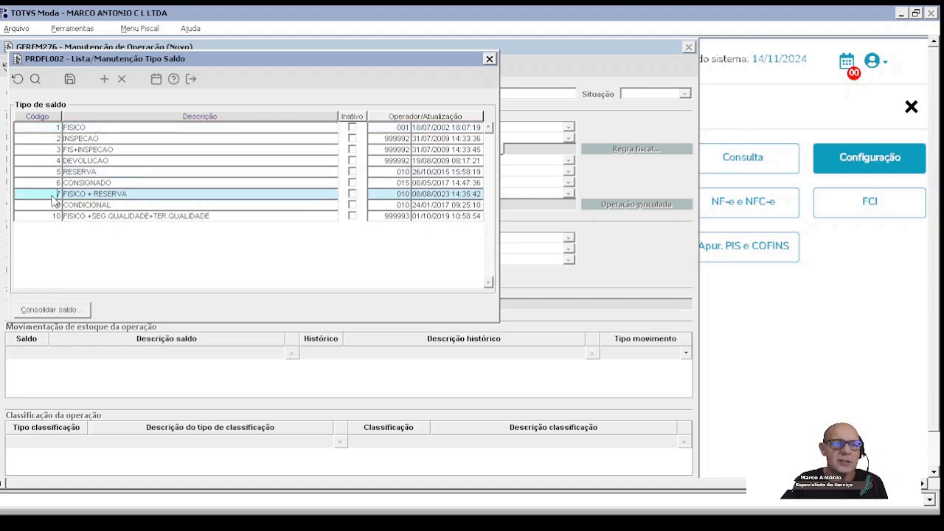
click(73, 312)
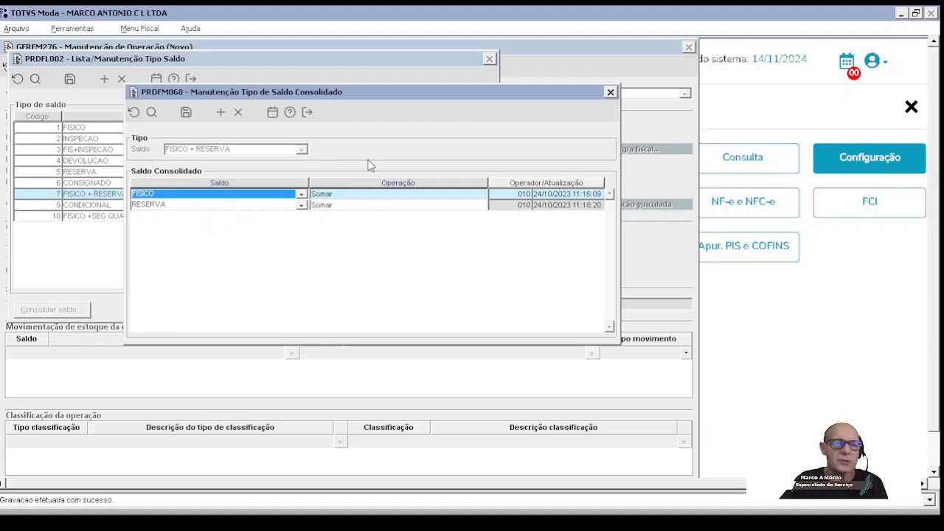
click(610, 92)
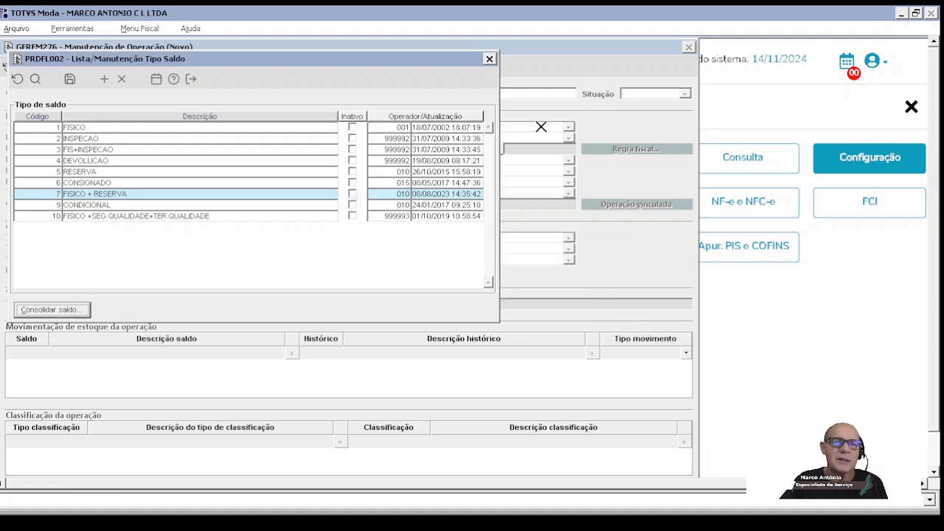
Step: Exit the balance type list and the new operation form, discarding the pending changes in both
click(190, 79)
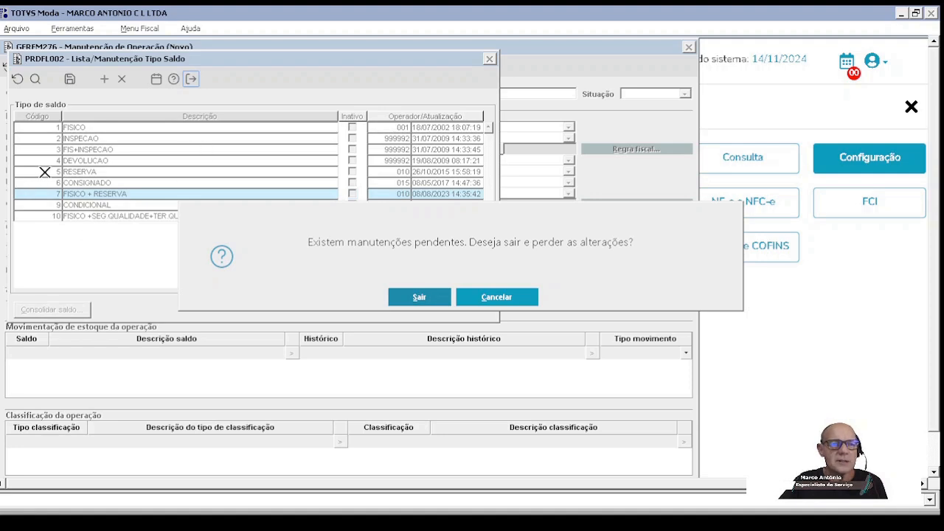
click(416, 292)
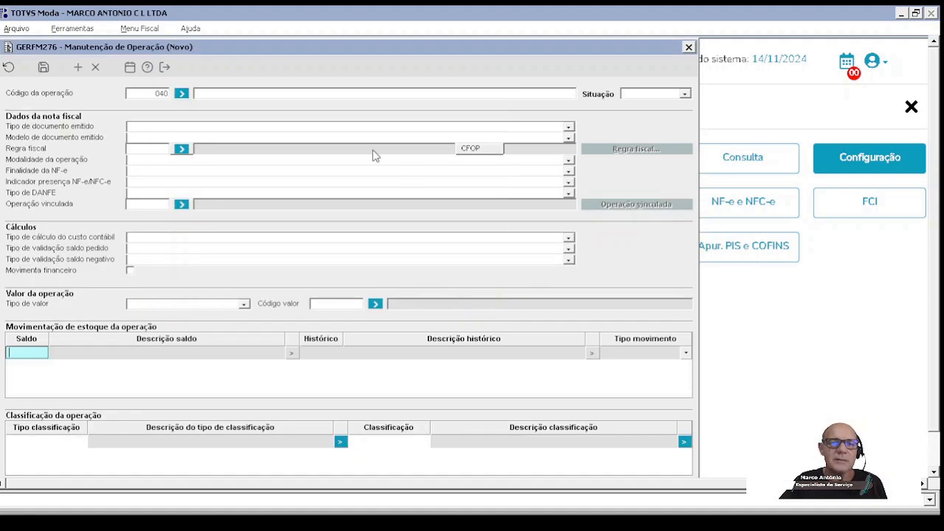
click(166, 67)
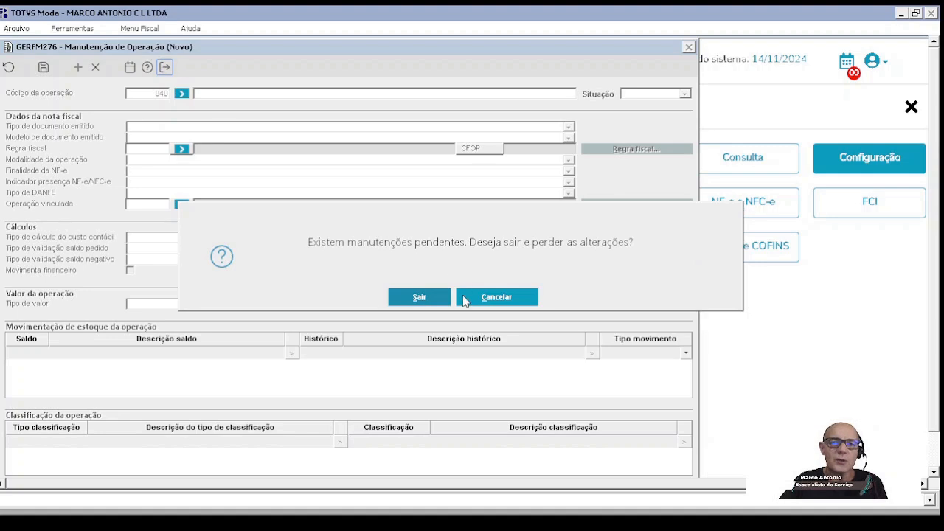
click(425, 297)
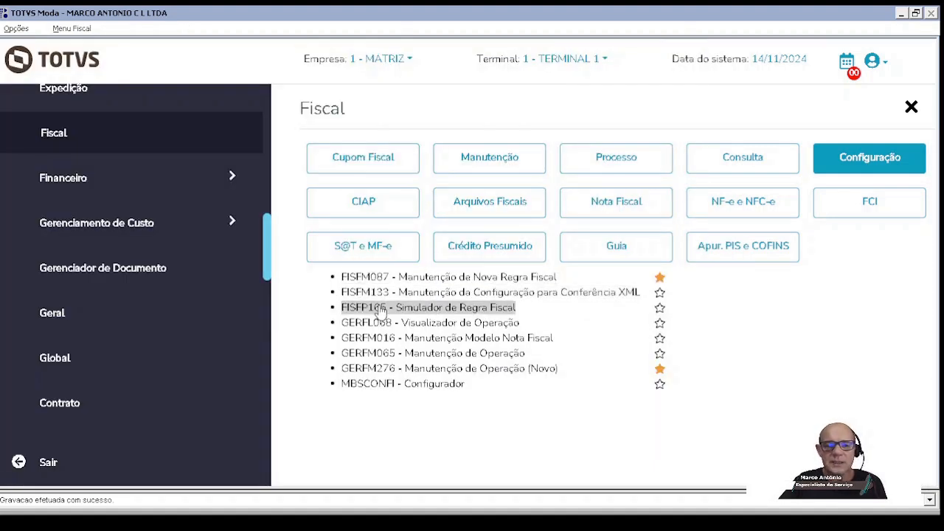
Step: Reopen GERFM276 operation maintenance, load operation 014, and examine the balance and history codes of its RESERVA stock movement
click(393, 374)
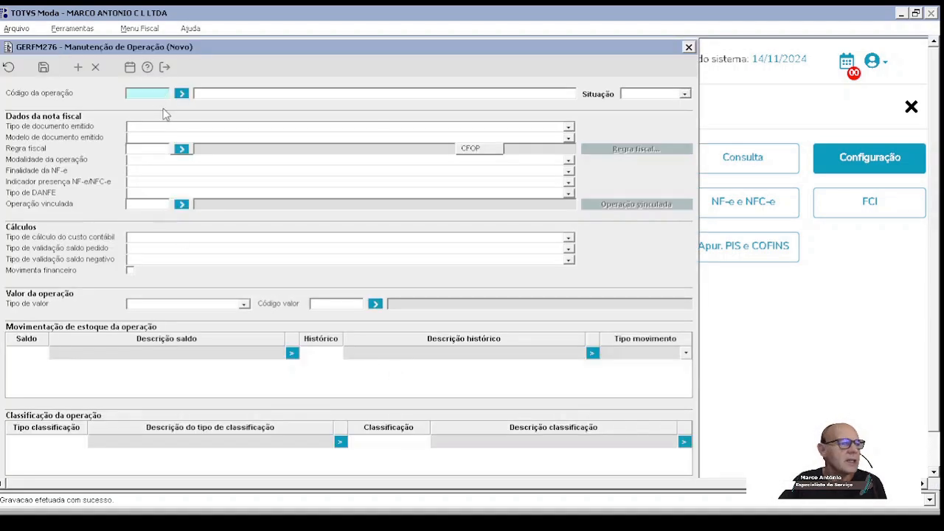
text(14)
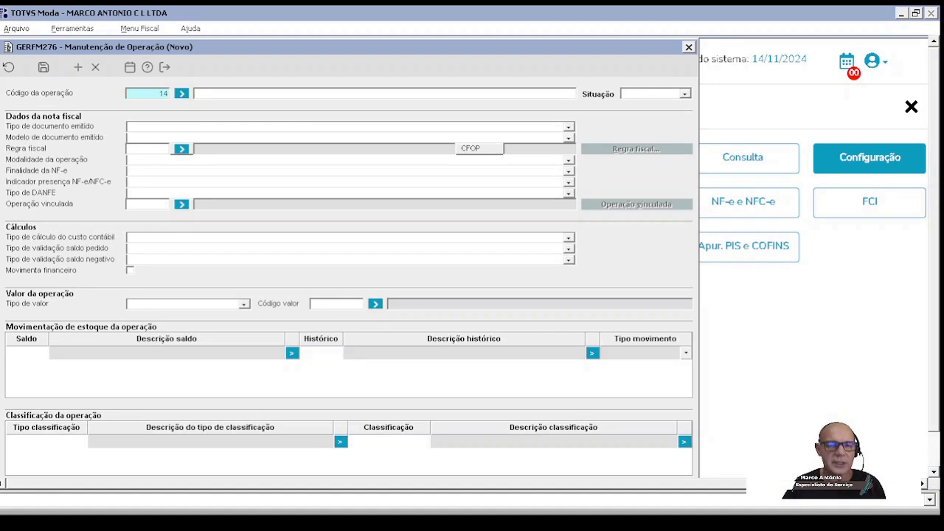
key(Tab)
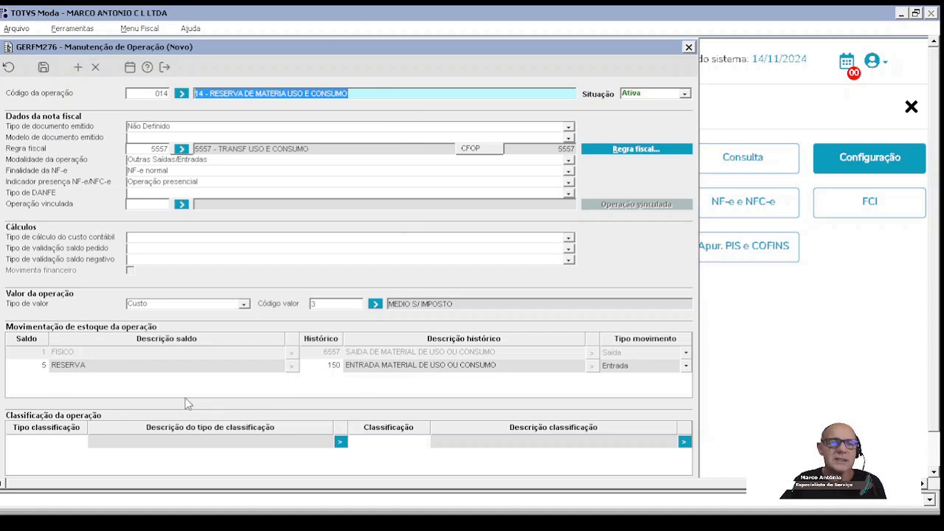
click(148, 94)
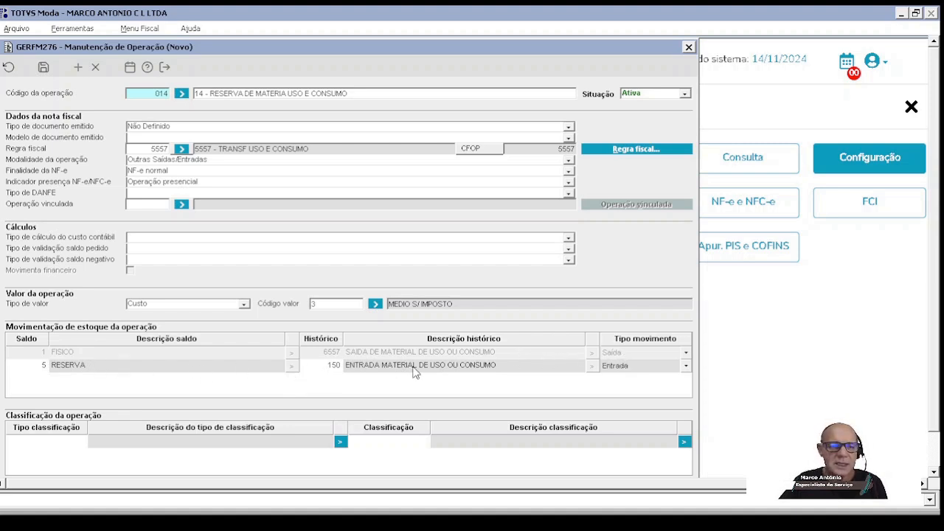
click(325, 365)
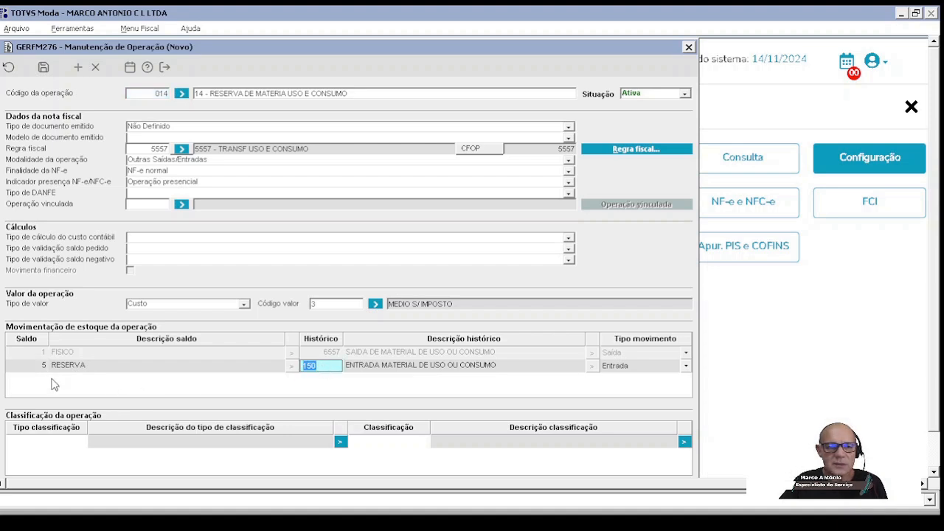
click(33, 361)
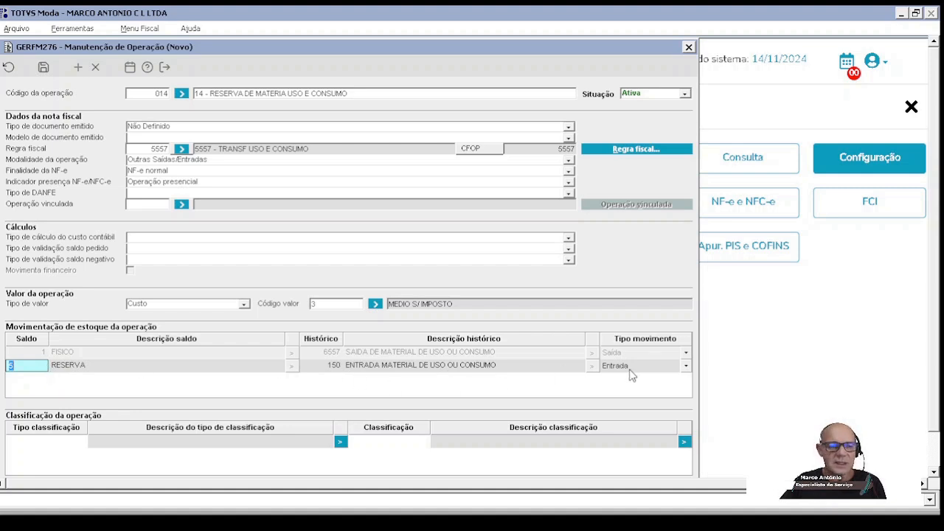
Step: Clear the operation form and load operation 015 to examine its configuration
click(8, 67)
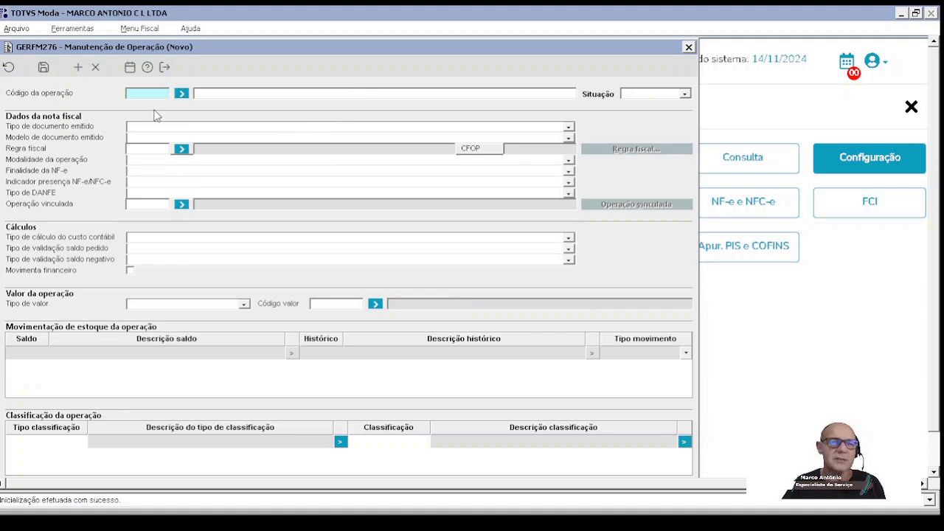
text(15)
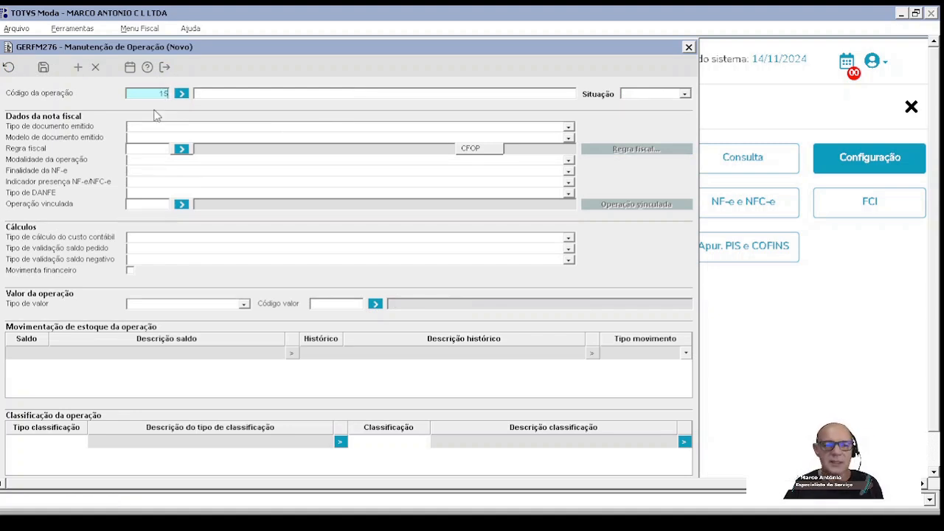
key(Tab)
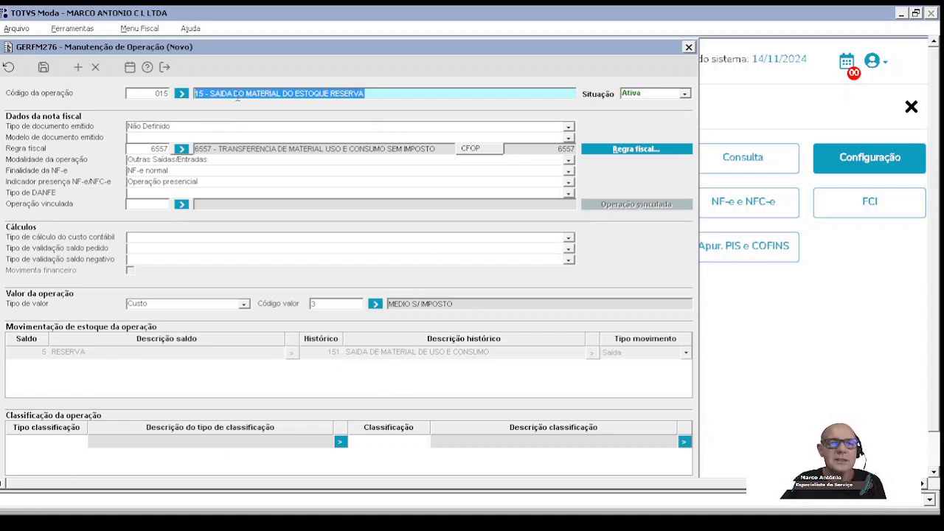
click(150, 91)
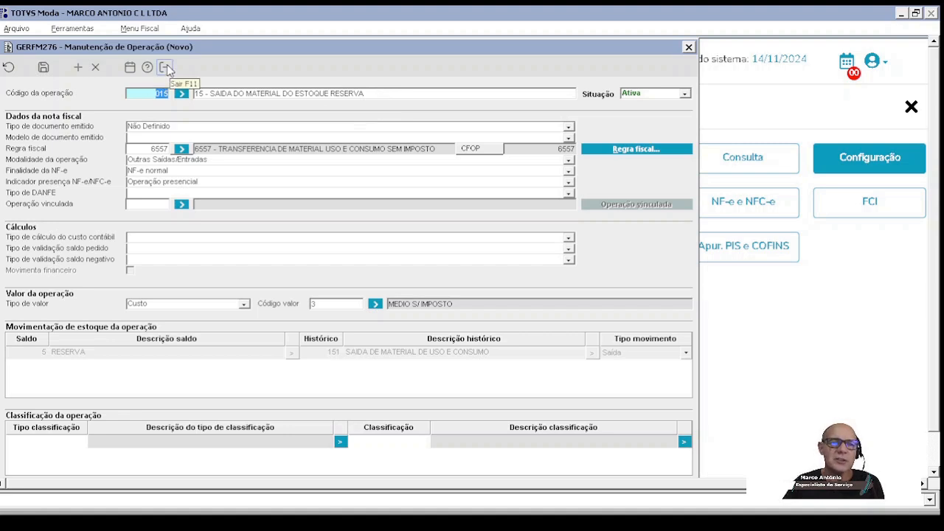
Step: Open the maintenance form of fiscal rule 6557 from operation 015 to examine its CFOP and tax configuration
click(148, 149)
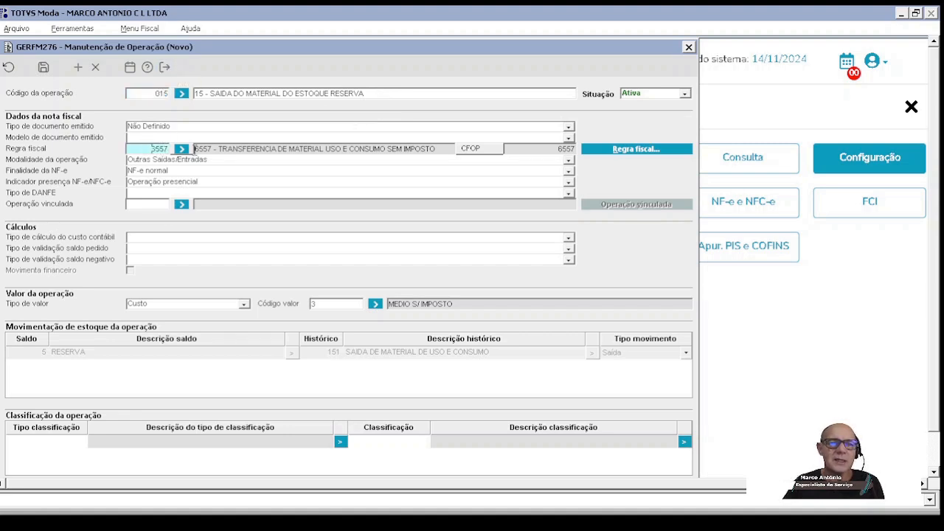
click(636, 149)
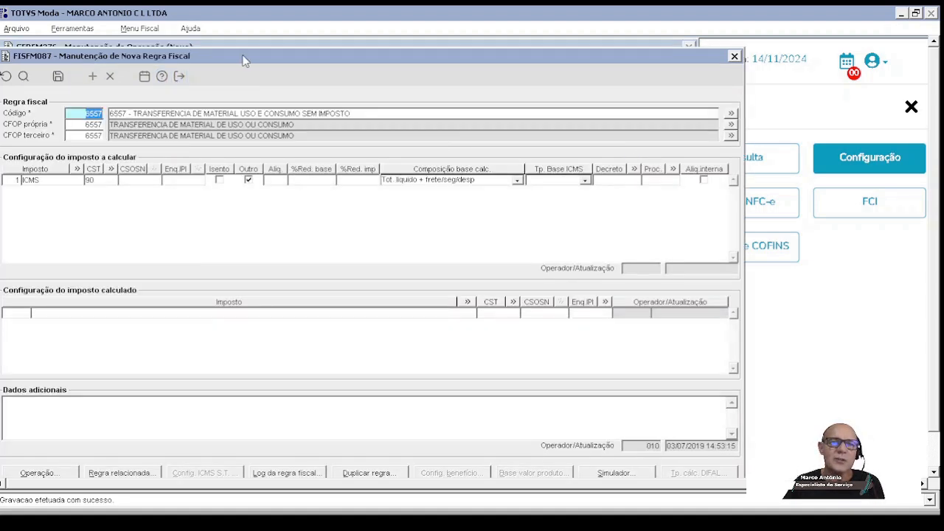
drag(245, 61, 361, 121)
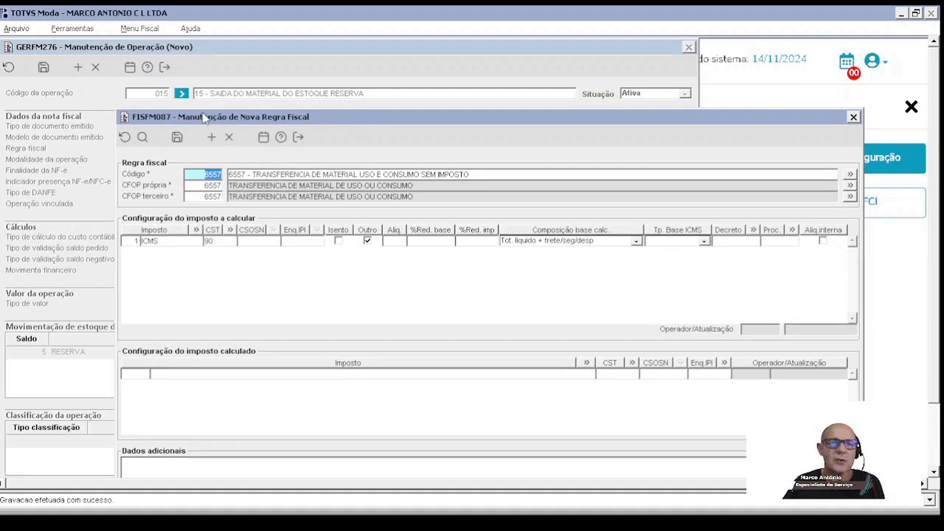
Step: Examine the own and third-party CFOP settings of fiscal rule 6557 and close its maintenance form
drag(206, 118, 219, 133)
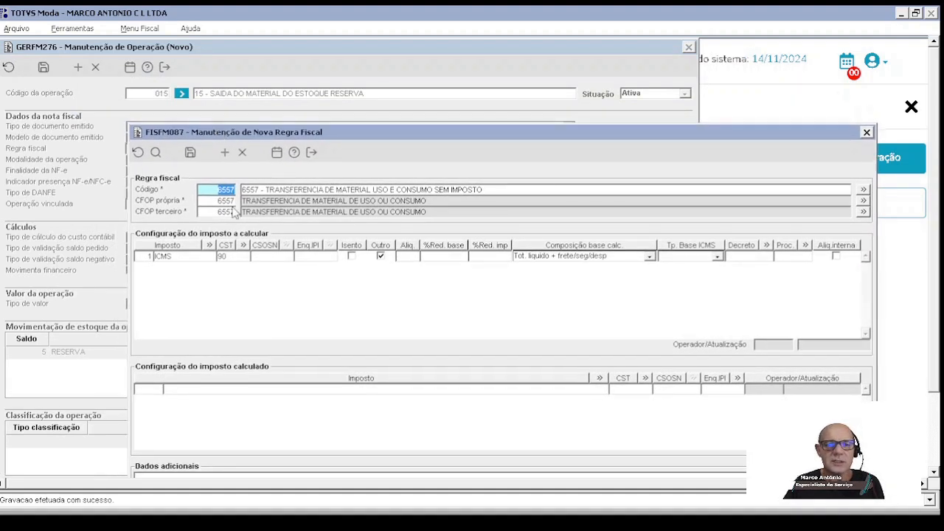
key(Tab)
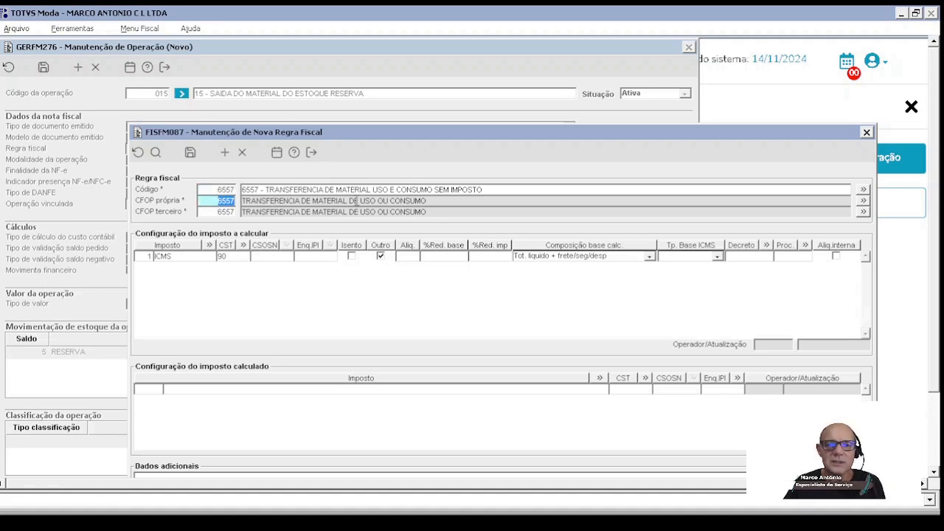
click(309, 153)
Step: Load operation 014, examine the configuration of its fiscal rule 5557, and exit operation maintenance
click(8, 67)
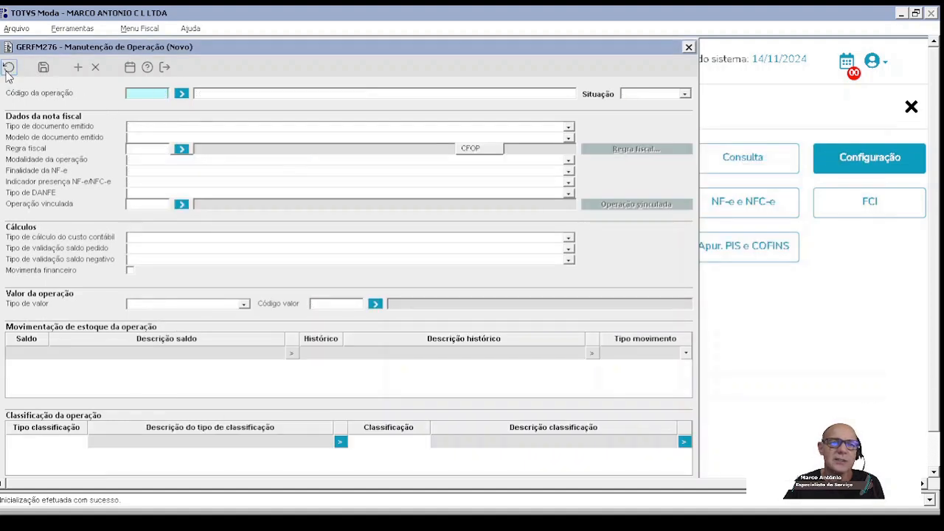
text(14)
key(Tab)
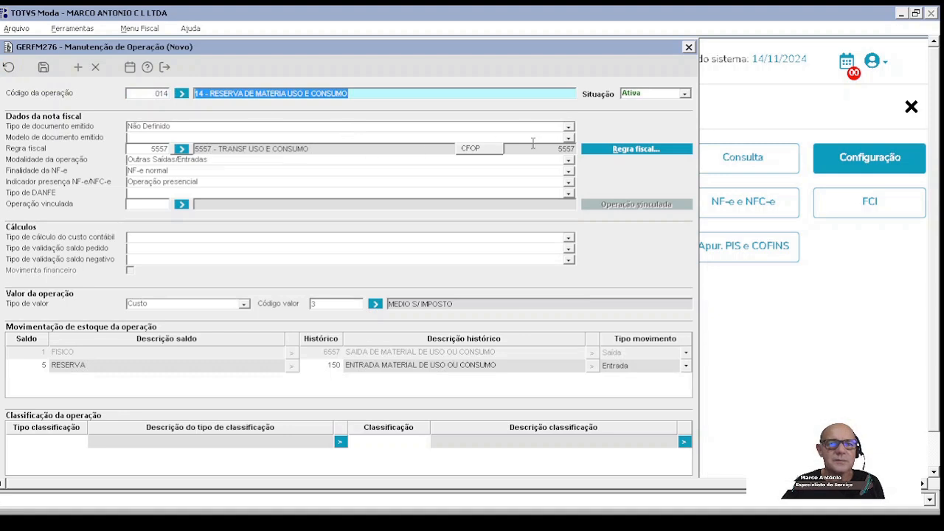
click(614, 151)
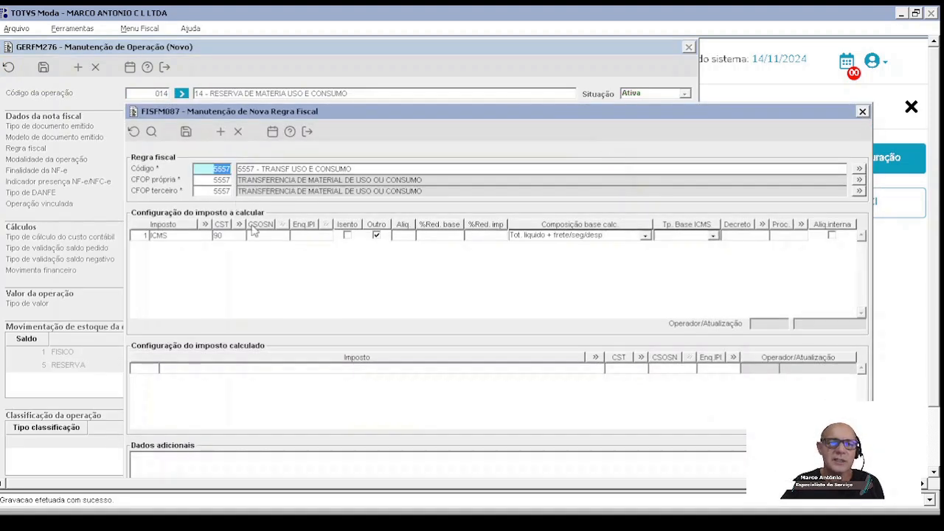
click(308, 133)
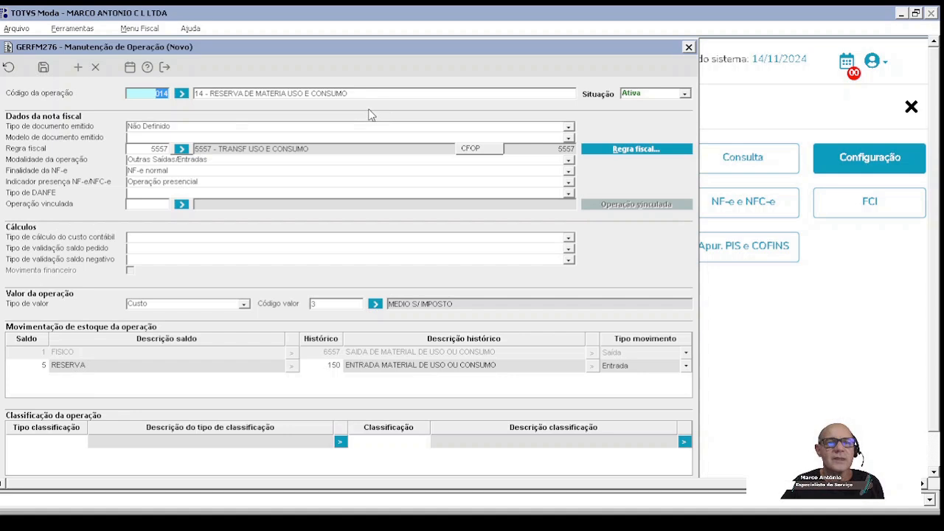
click(165, 68)
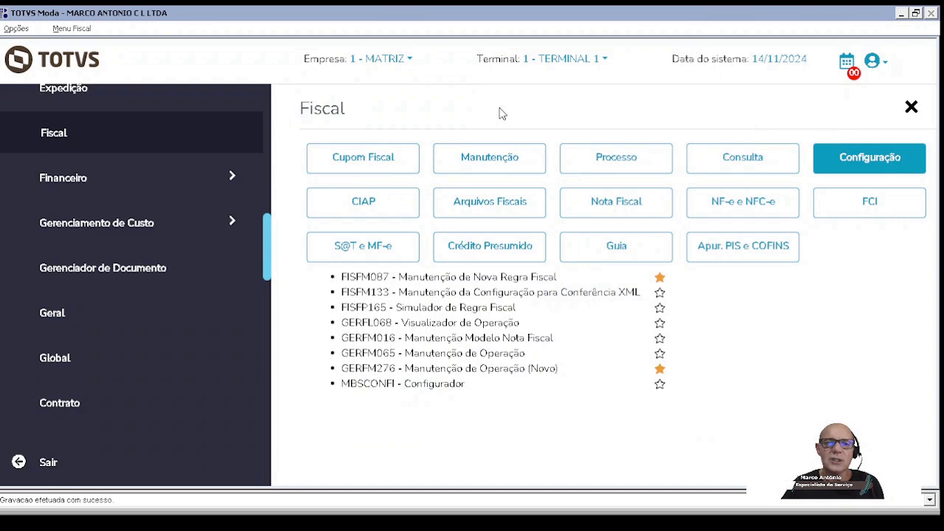
Step: Open the ADMFL034 company parameter viewer from the Administração queries and list the parameters matching CMC
drag(269, 245, 274, 111)
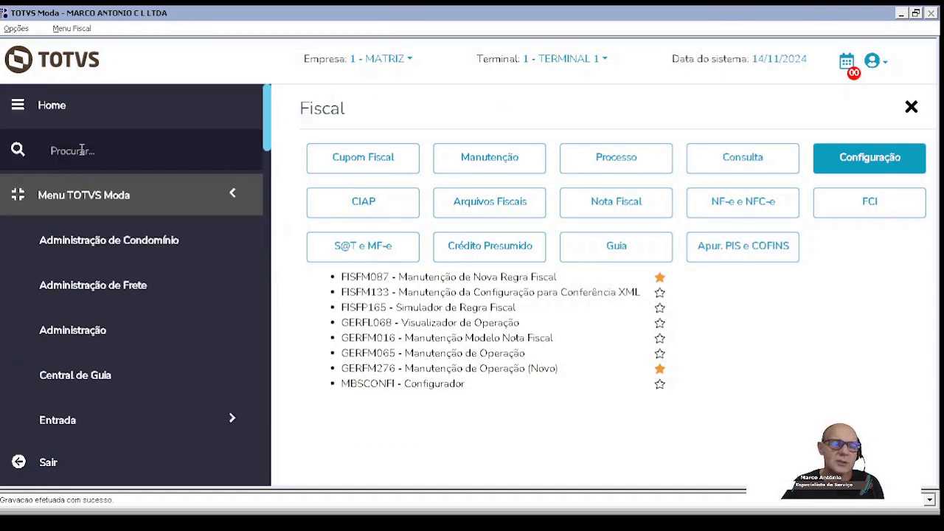
click(85, 335)
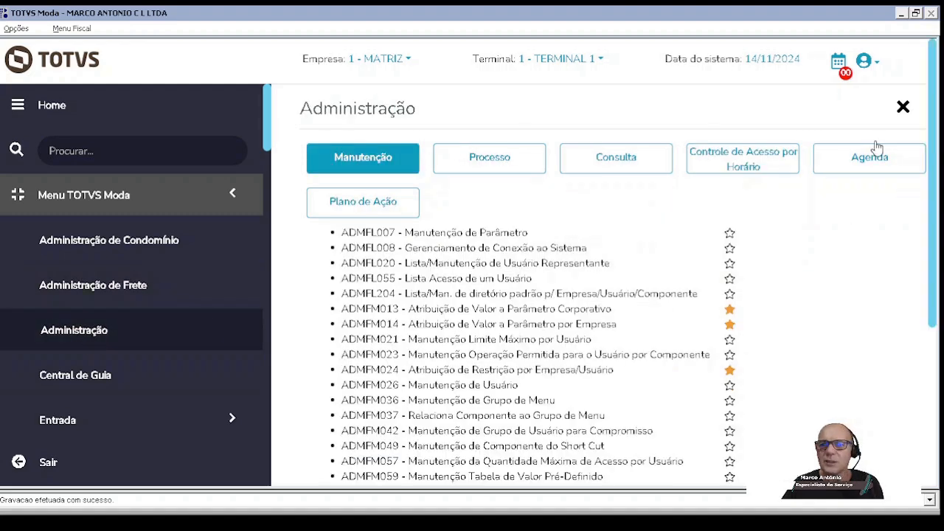
click(639, 155)
scroll(546, 328, down, 1)
scroll(534, 336, down, 2)
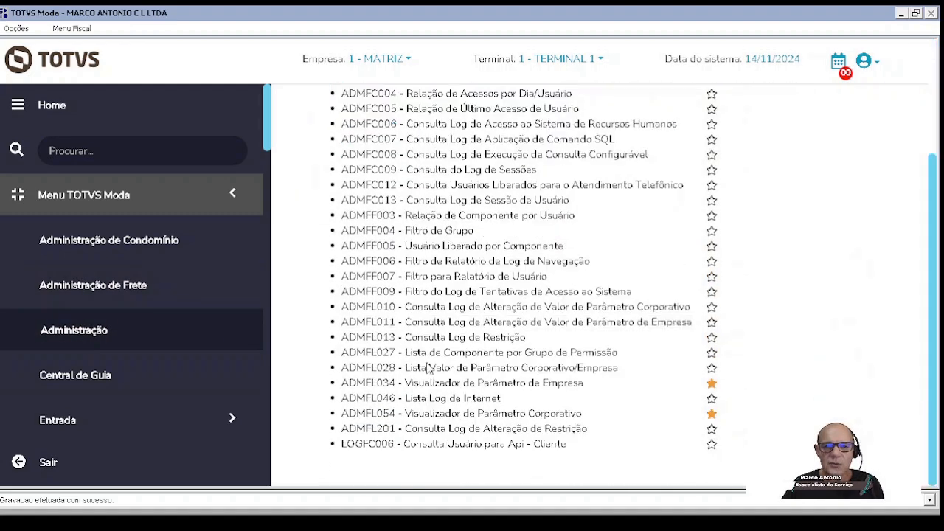
click(376, 386)
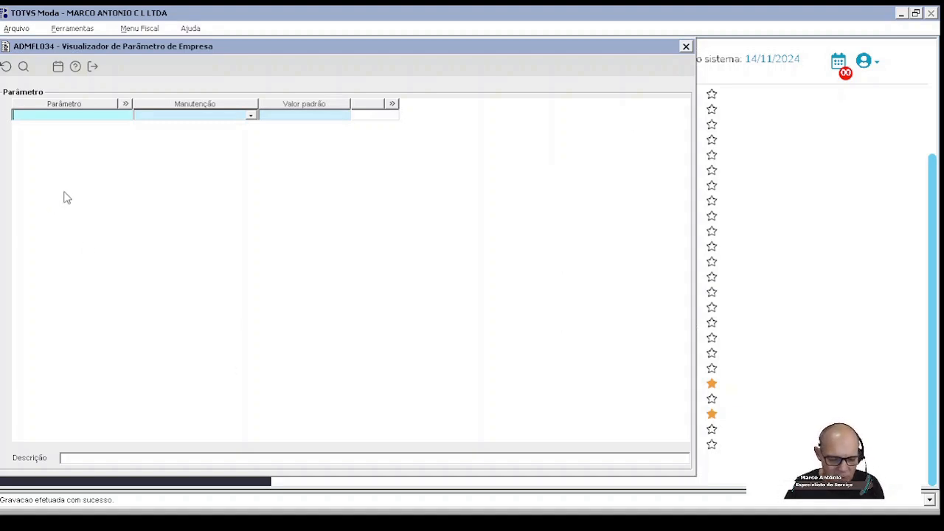
text(CMC)
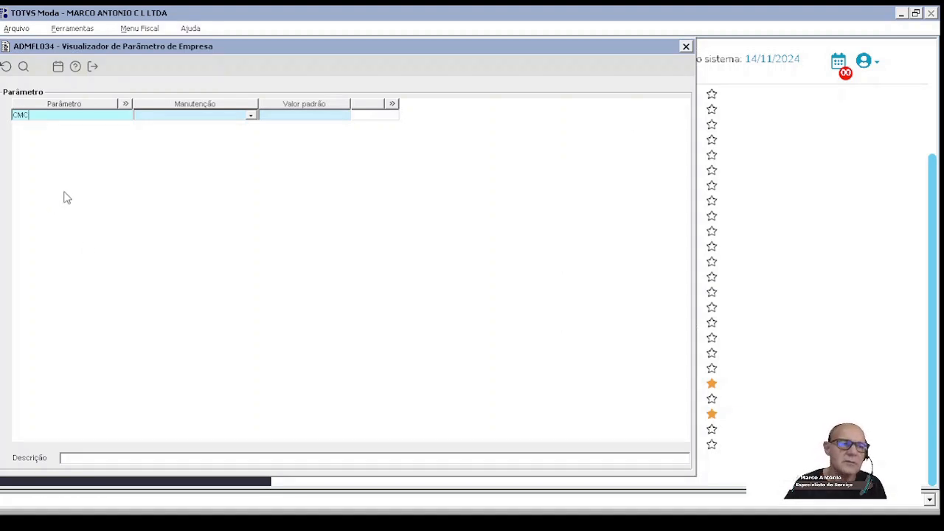
click(23, 66)
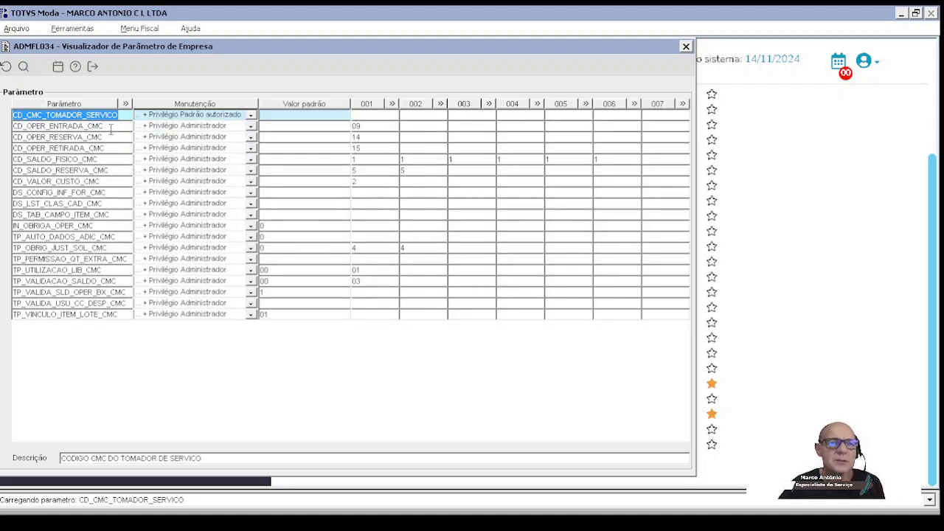
Step: Set the consumption entry operation parameter CD_OPER_ENTRADA_CMC to 09 for companies 002, 003 and 004, save, and close the value assignment
click(111, 128)
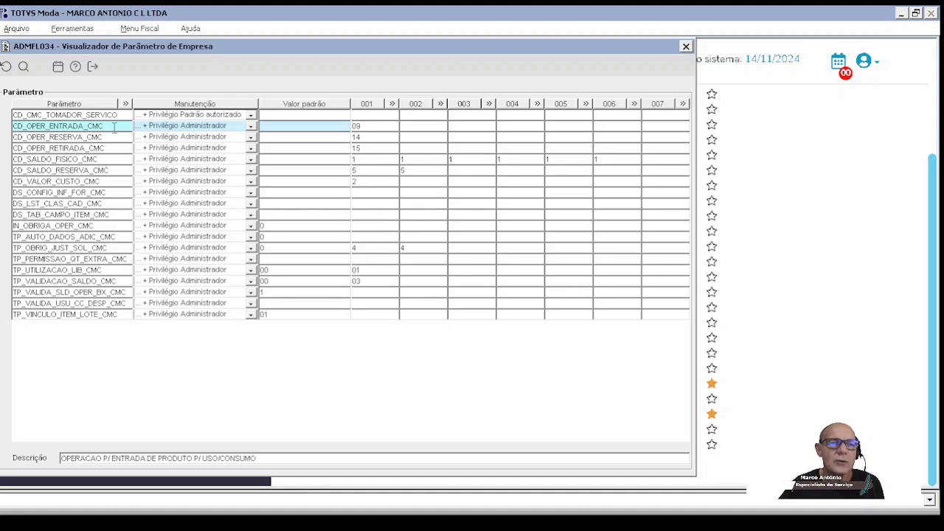
double_click(376, 126)
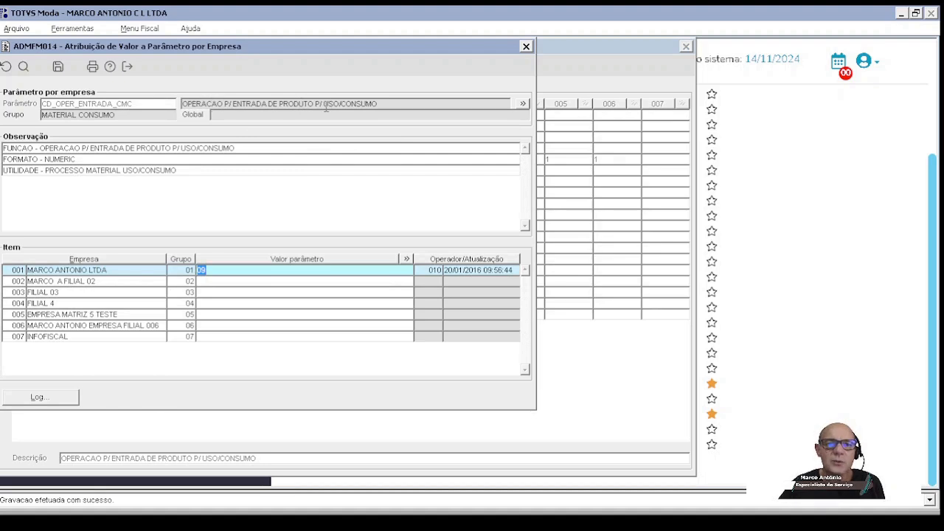
click(214, 270)
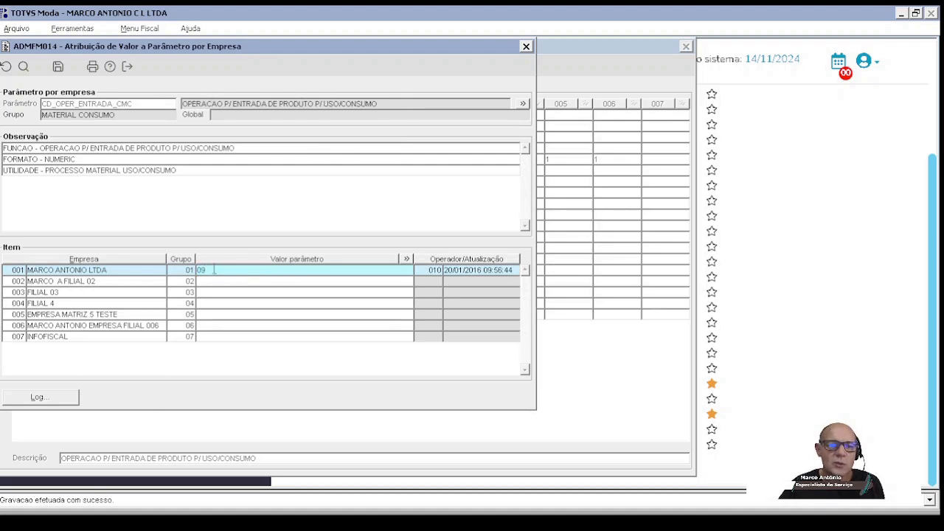
drag(213, 270, 163, 273)
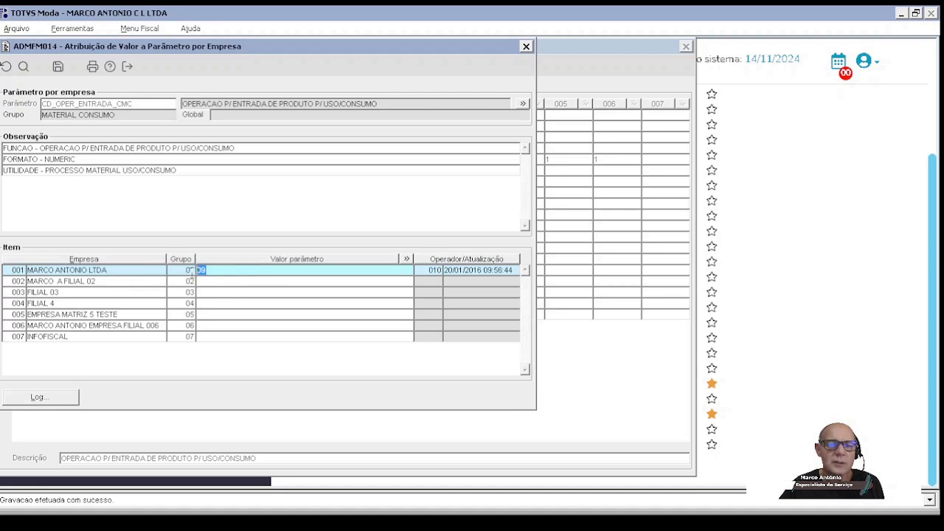
click(216, 282)
text(09)
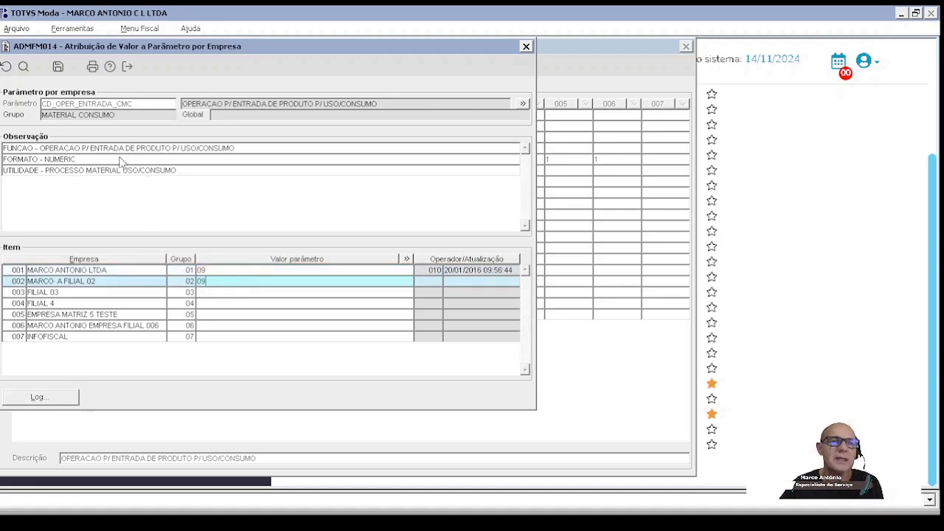
click(218, 293)
text(09)
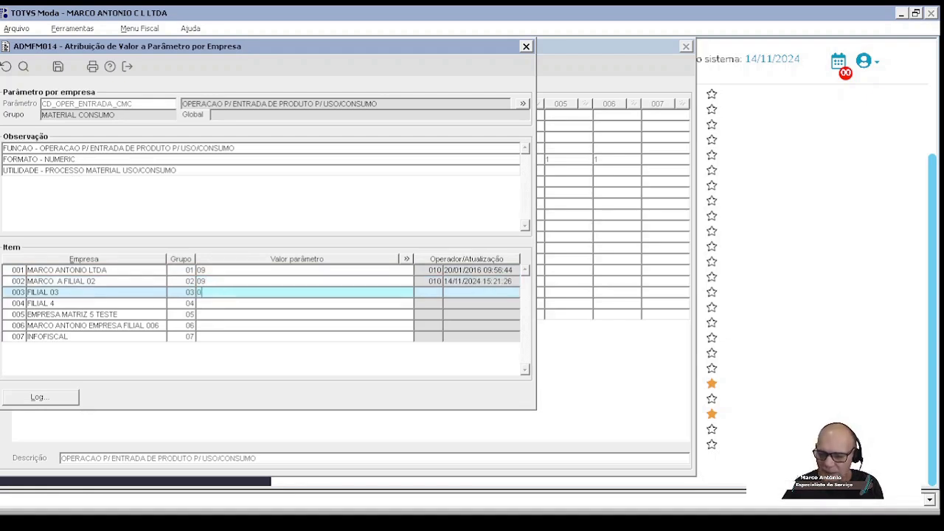
click(212, 305)
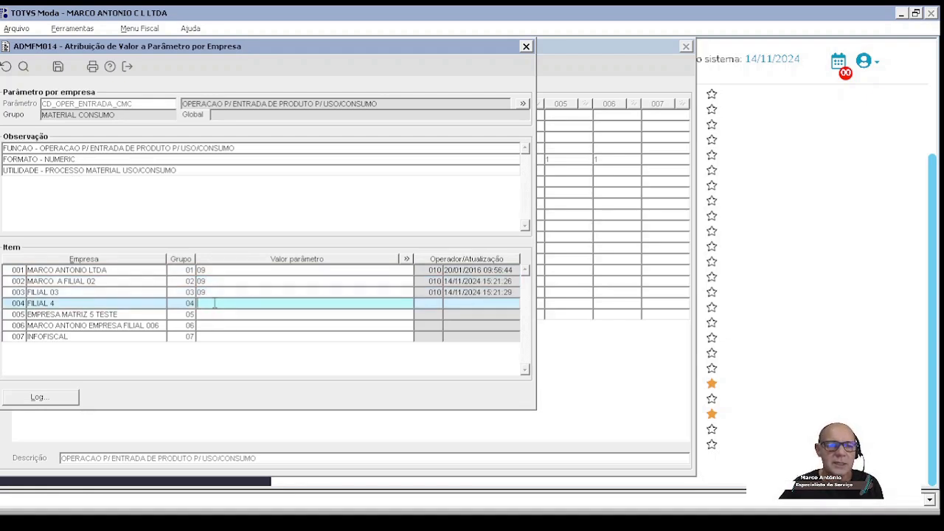
text(09)
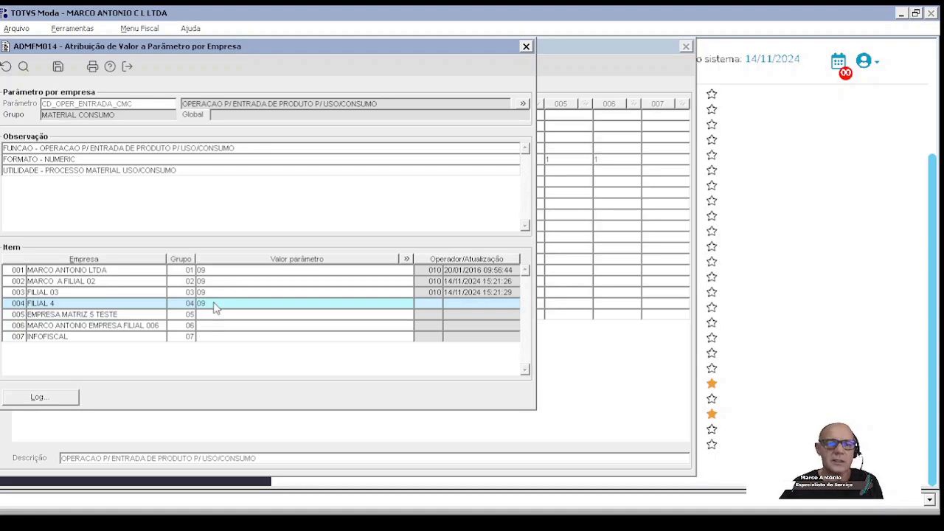
click(57, 67)
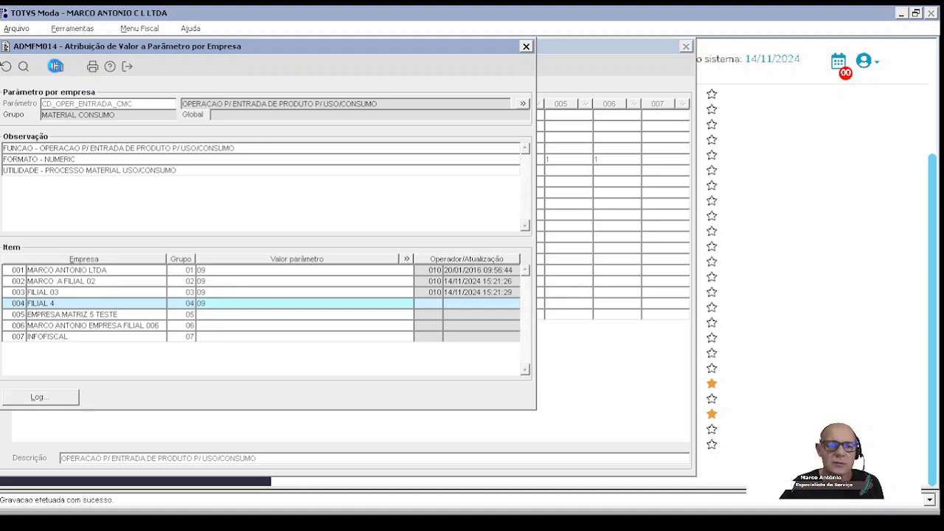
click(127, 67)
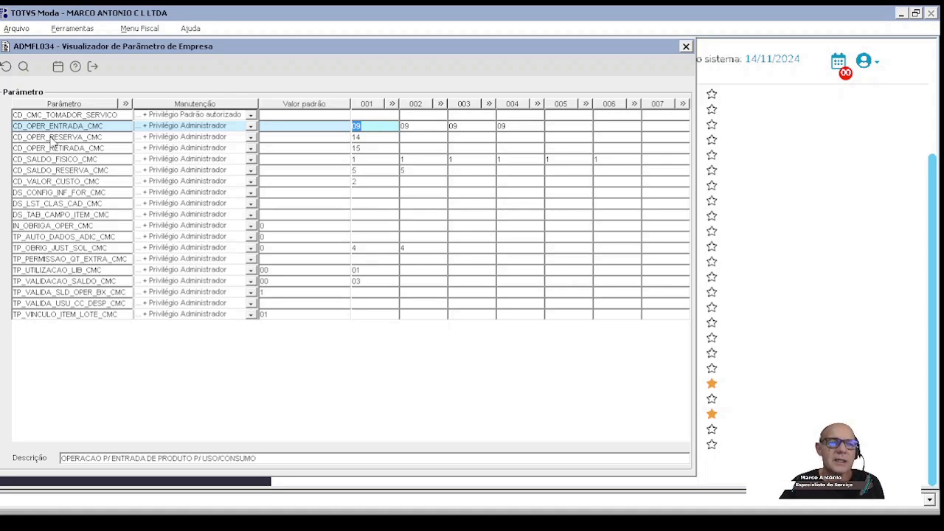
Step: Set the reserve operation parameter CD_OPER_RESERVA_CMC to 14 for companies 002, 003 and 004, save, and close the value assignment
double_click(373, 137)
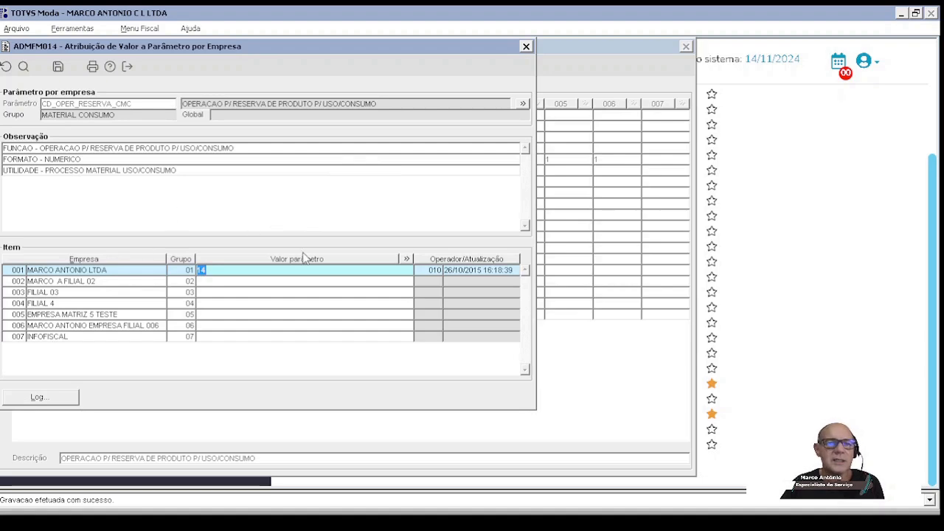
drag(330, 47, 525, 52)
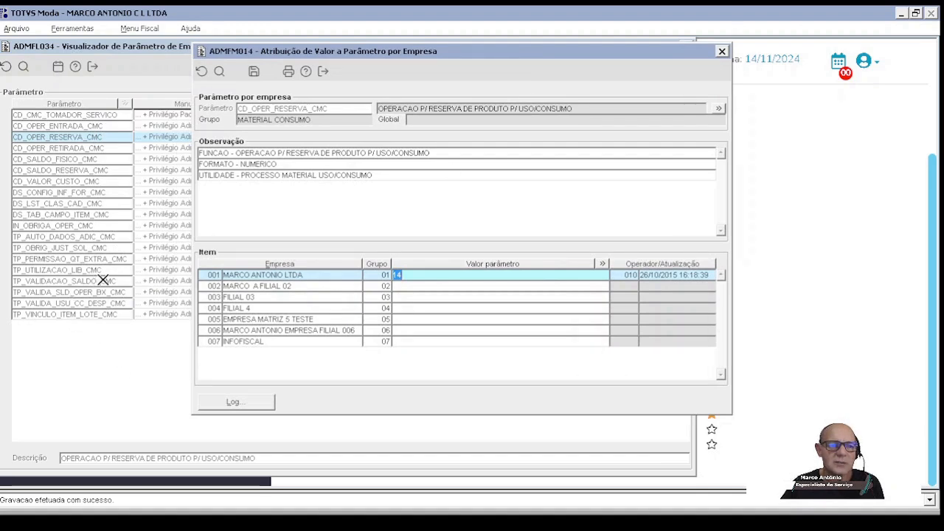
drag(405, 58, 361, 58)
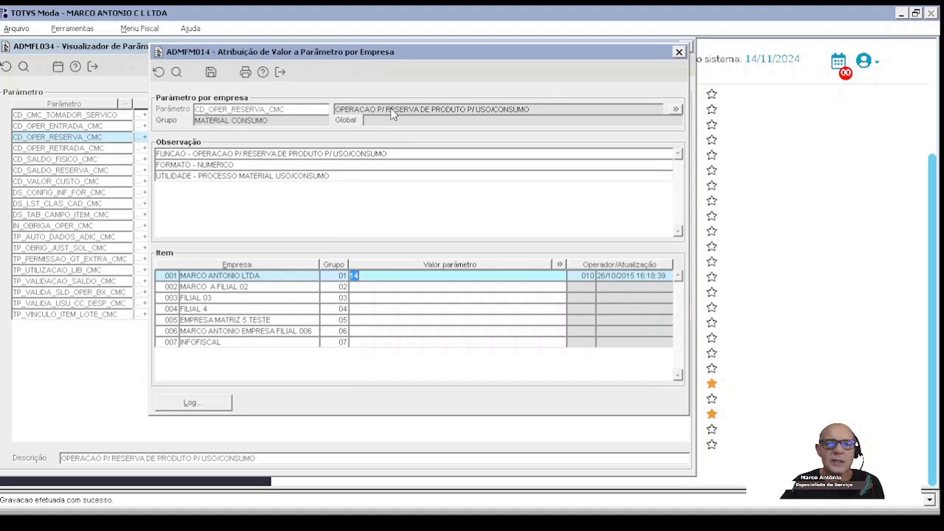
click(376, 288)
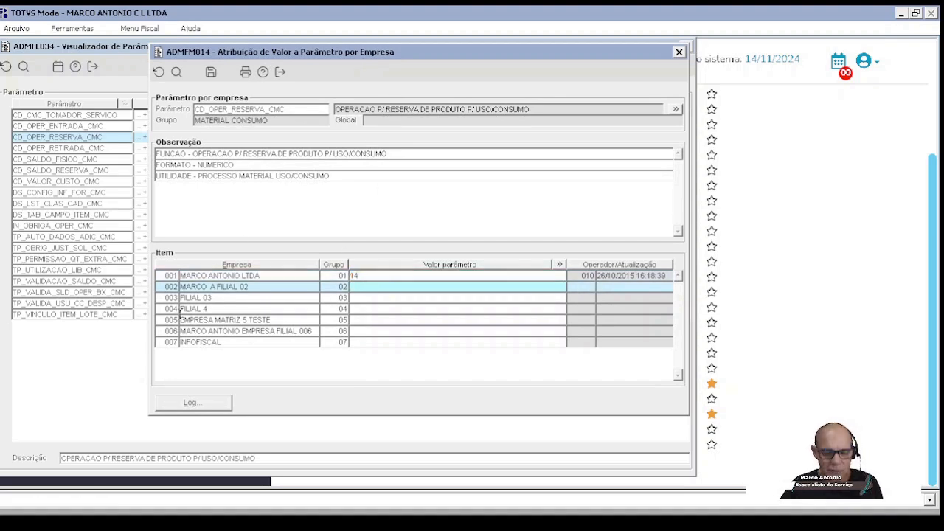
text(14)
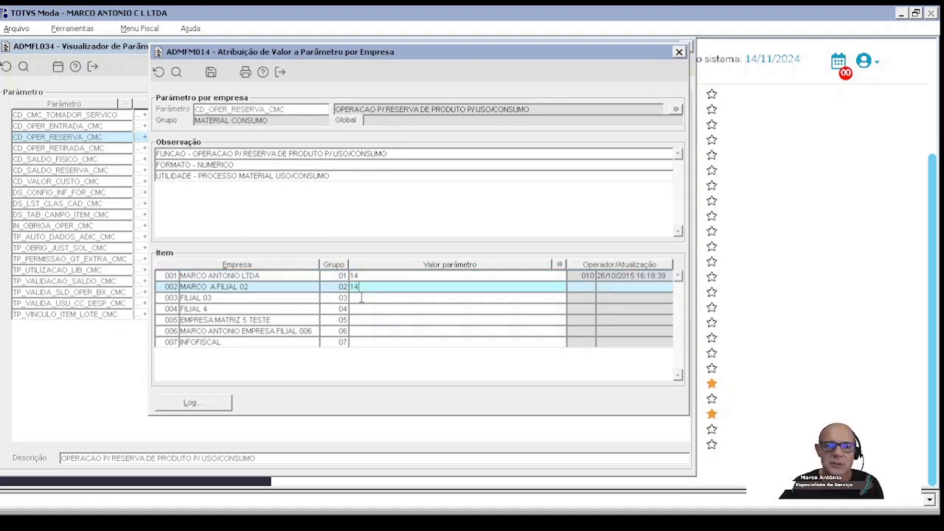
click(362, 296)
text(14)
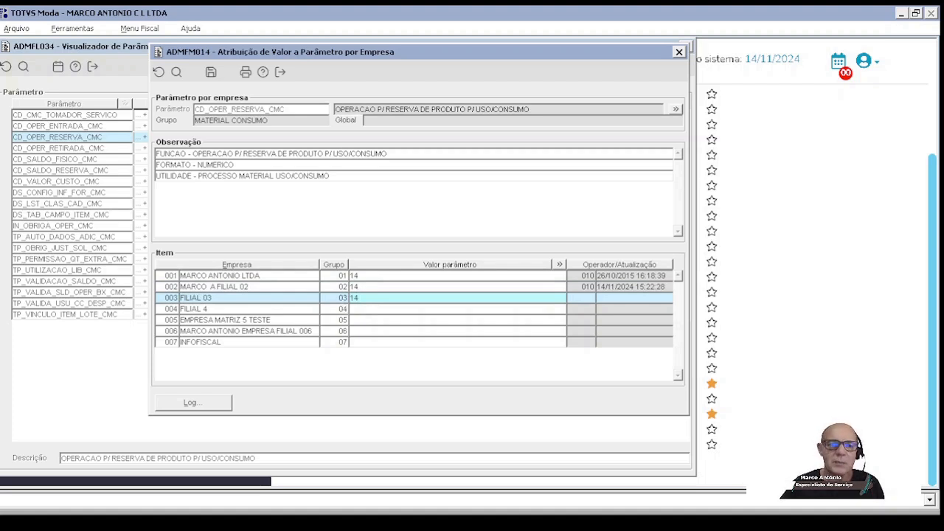
click(358, 309)
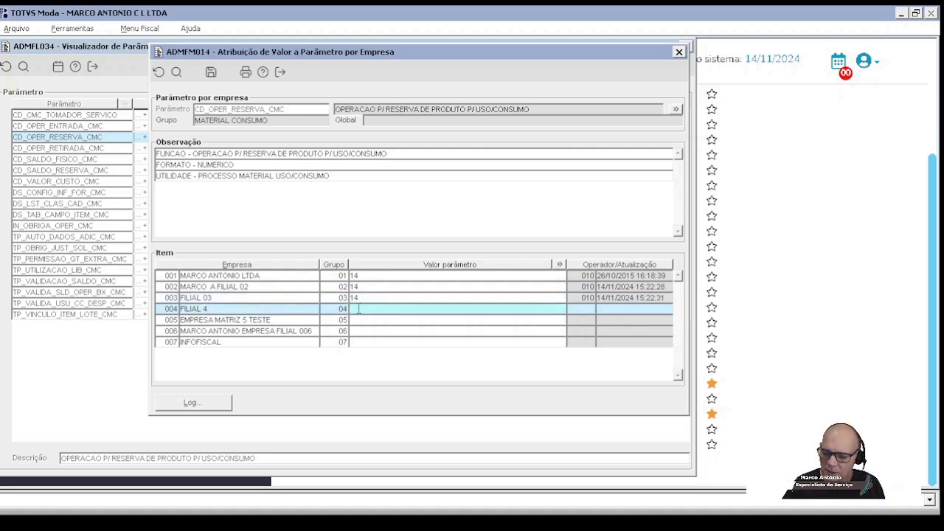
text(14)
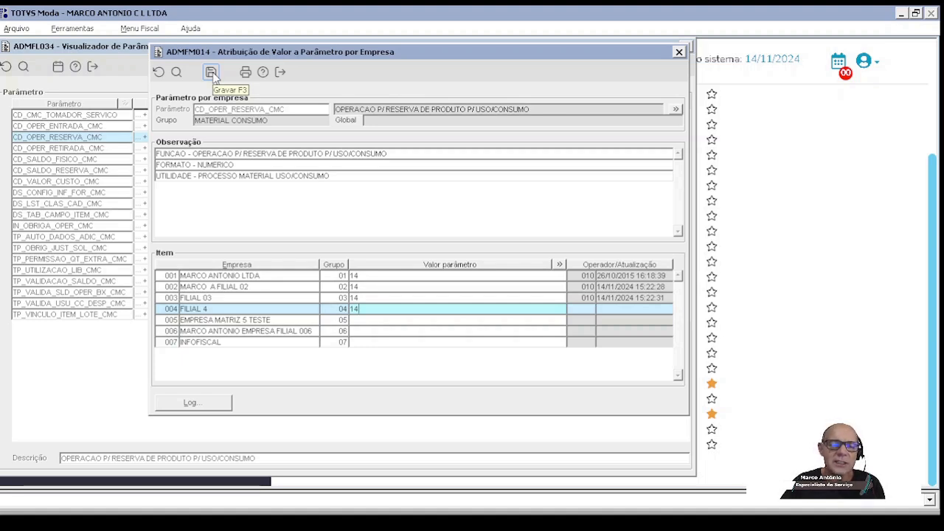
click(211, 72)
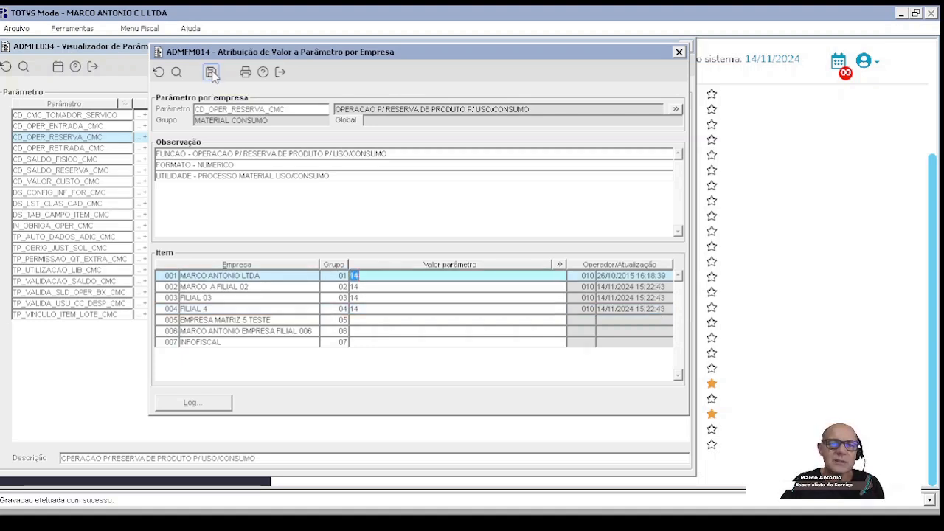
click(281, 72)
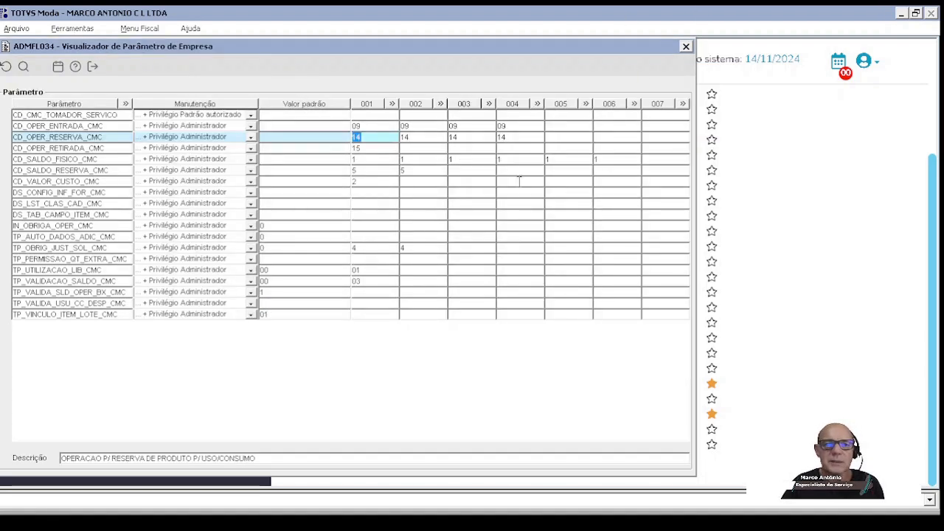
drag(457, 44, 461, 110)
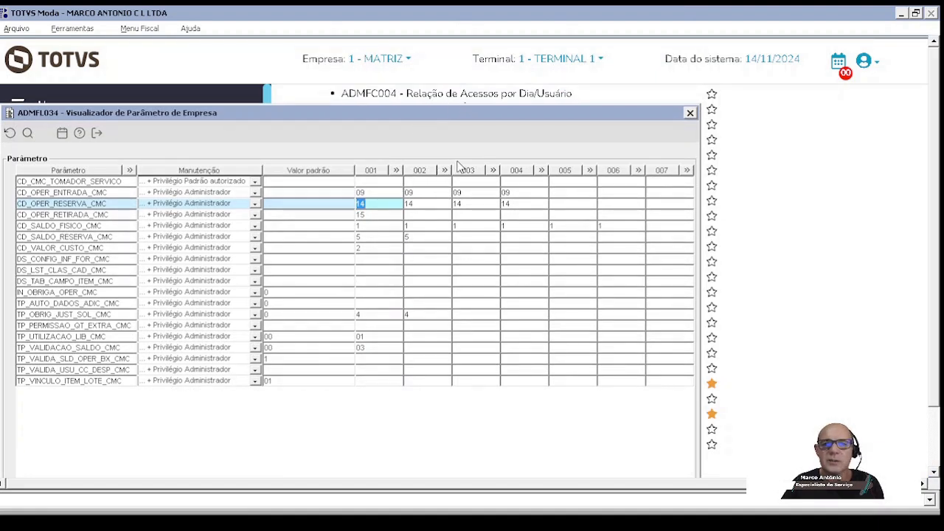
drag(386, 112, 380, 48)
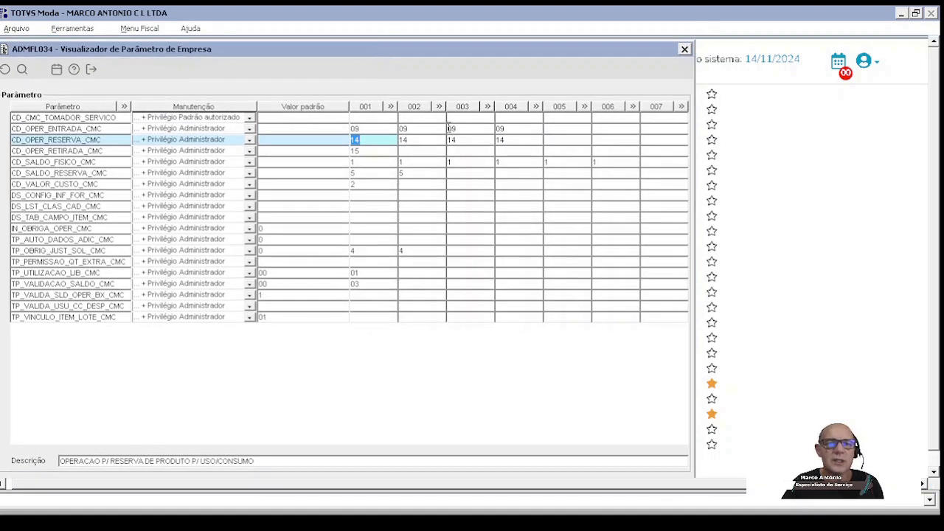
Step: Set the withdrawal operation parameter CD_OPER_RETIRADA_CMC to 15 for companies 002, 003 and 004, save, and close the value assignment
click(107, 151)
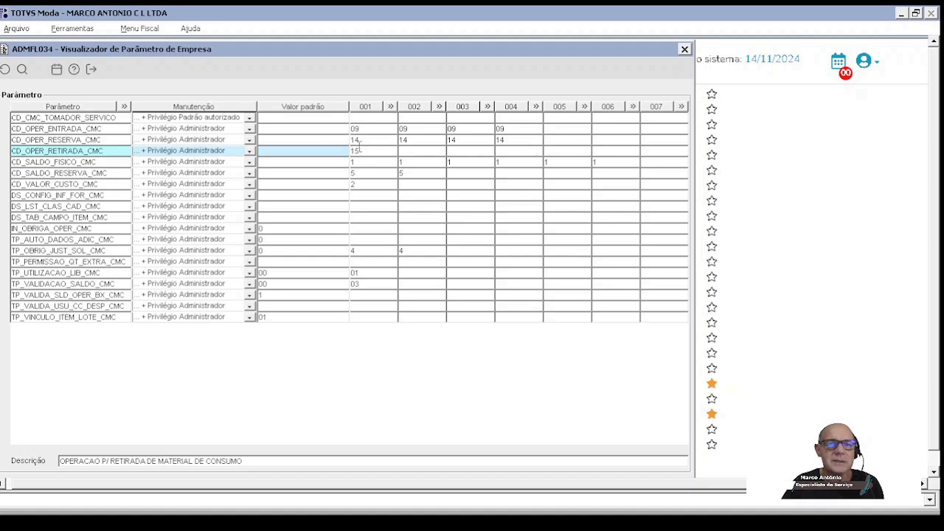
double_click(384, 152)
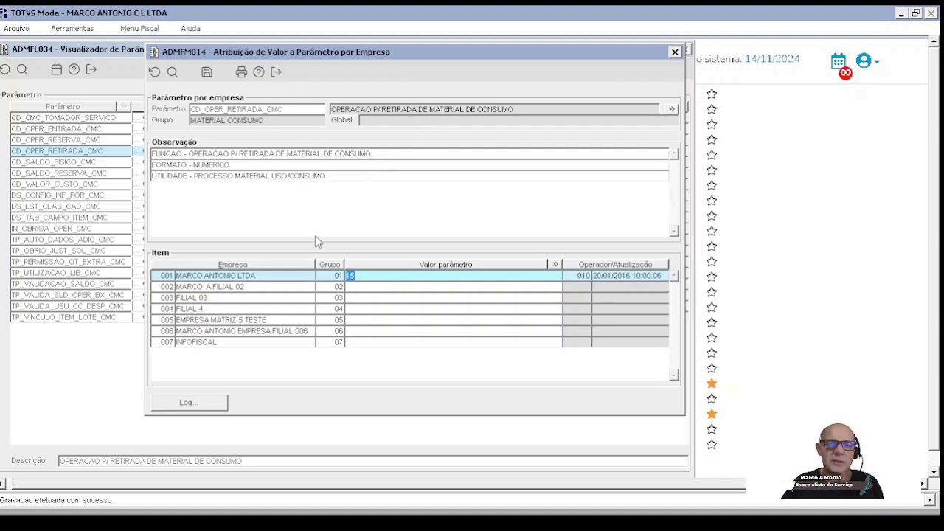
click(363, 289)
text(15)
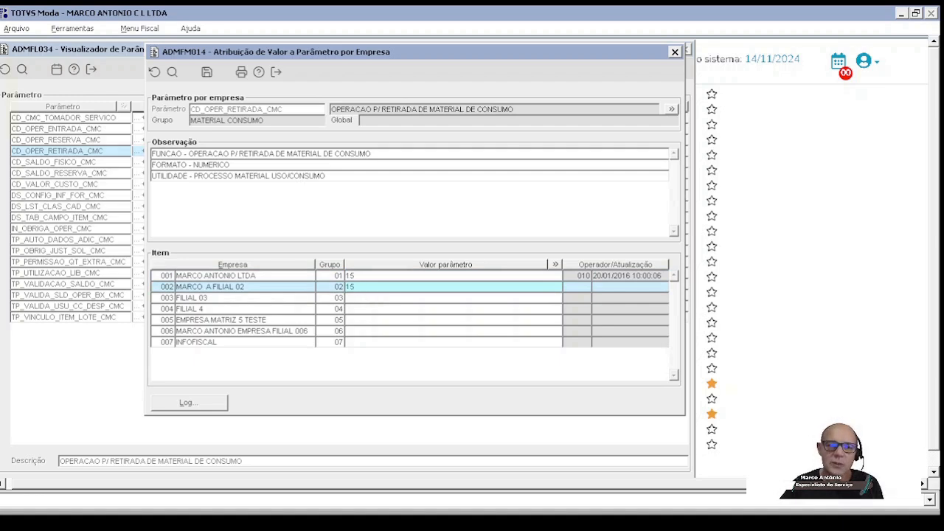
click(382, 296)
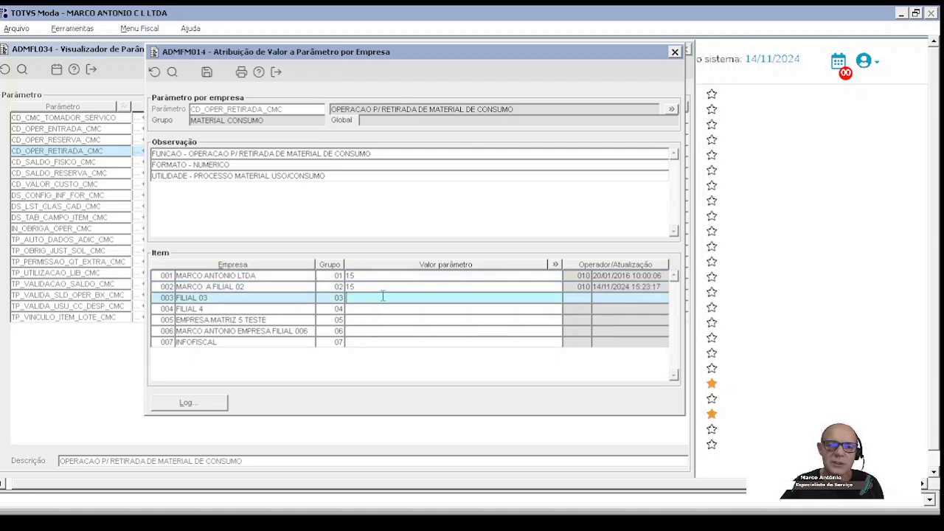
text(15)
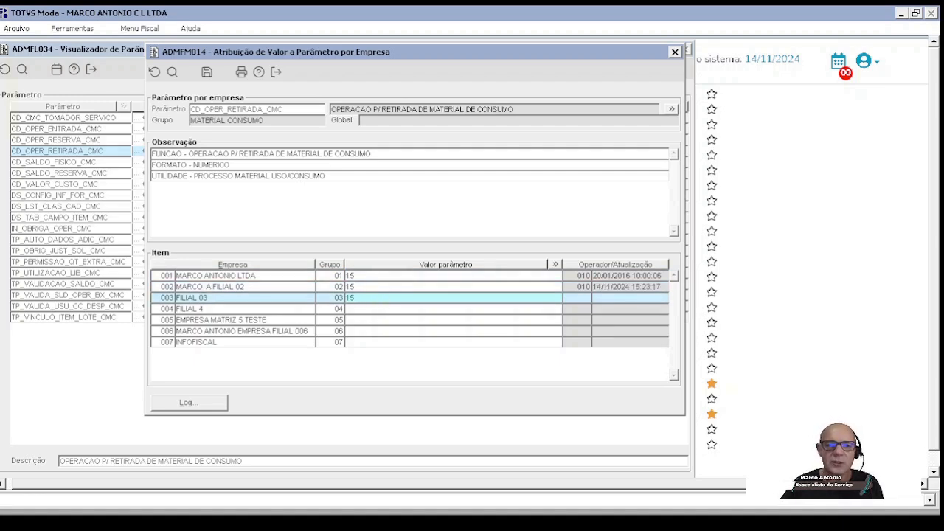
click(368, 311)
text(15)
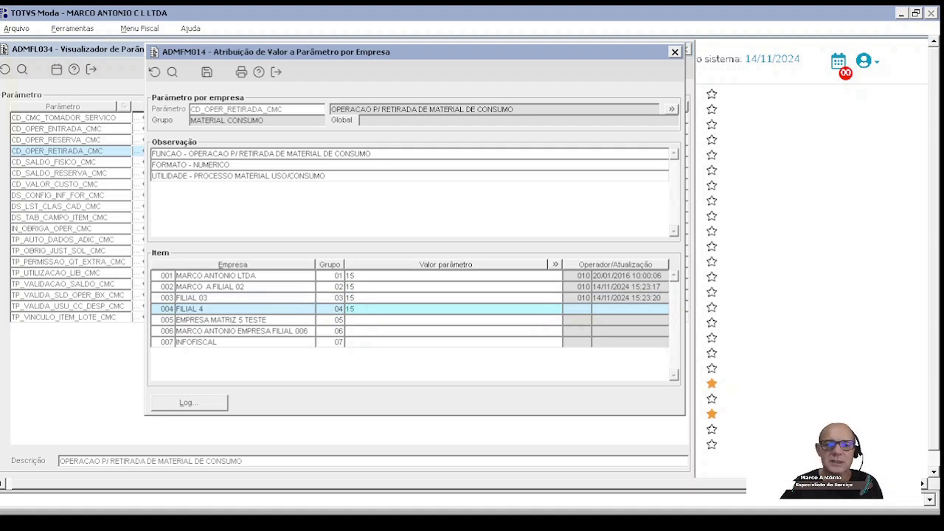
click(207, 73)
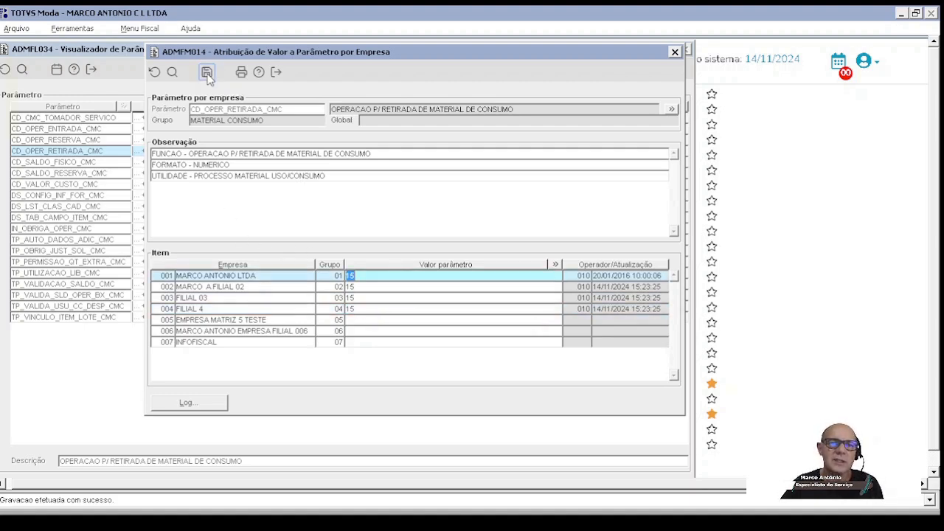
click(276, 71)
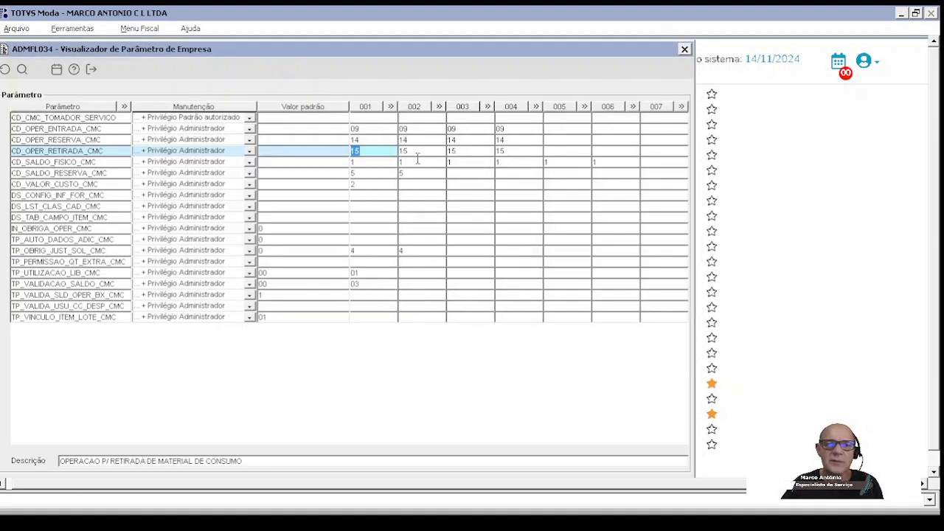
Step: Set the physical balance parameter CD_SALDO_FISICO_CMC to 1 for company 007, save, and close the value assignment
click(362, 162)
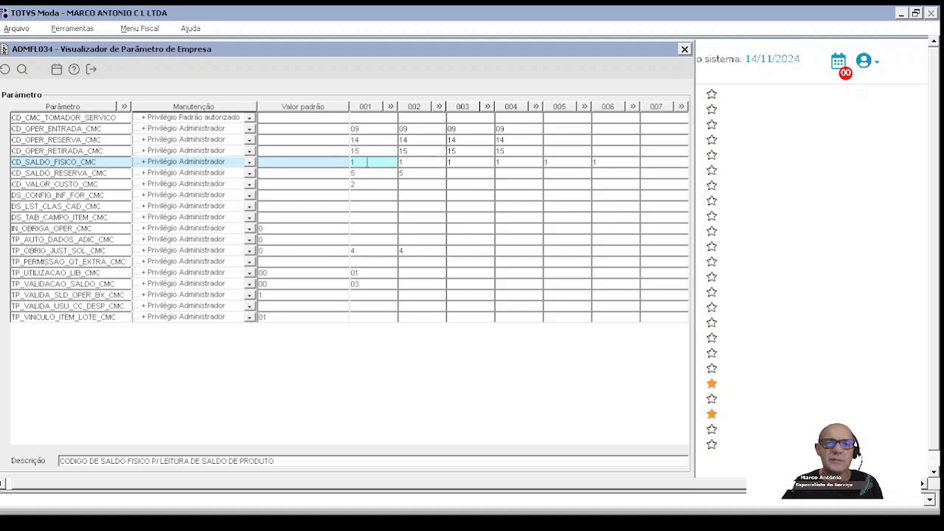
double_click(367, 162)
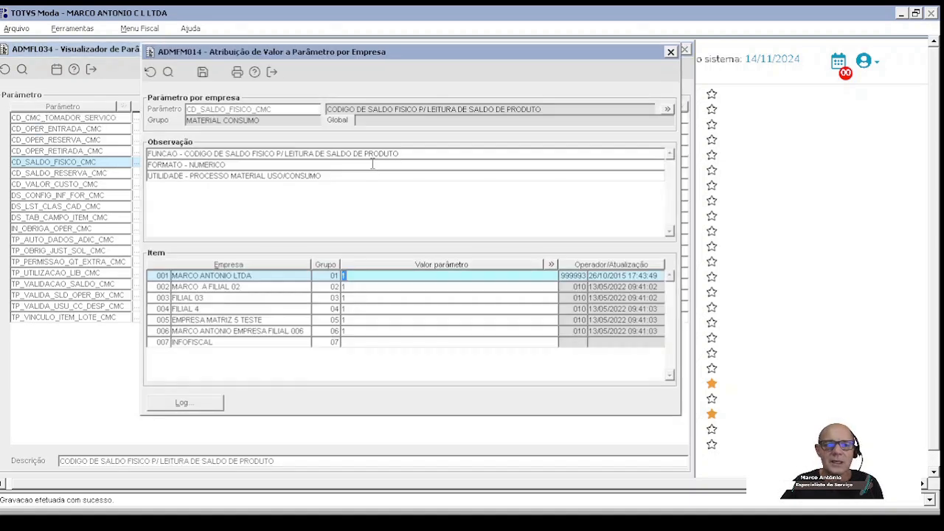
click(367, 277)
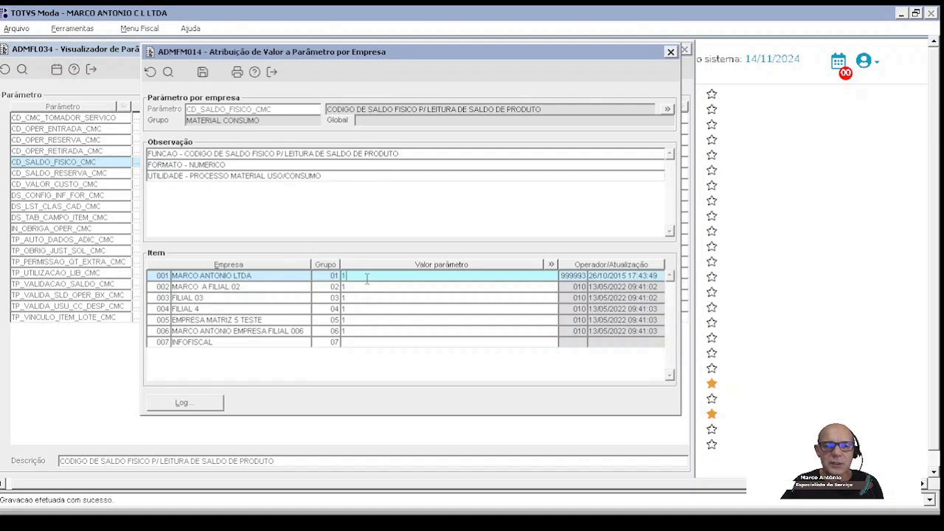
click(361, 289)
click(359, 299)
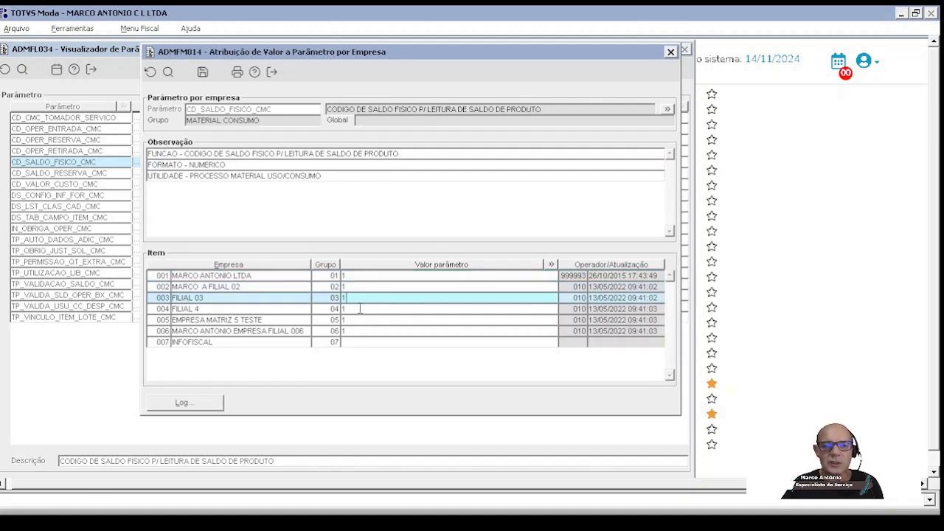
click(360, 310)
click(361, 320)
click(360, 331)
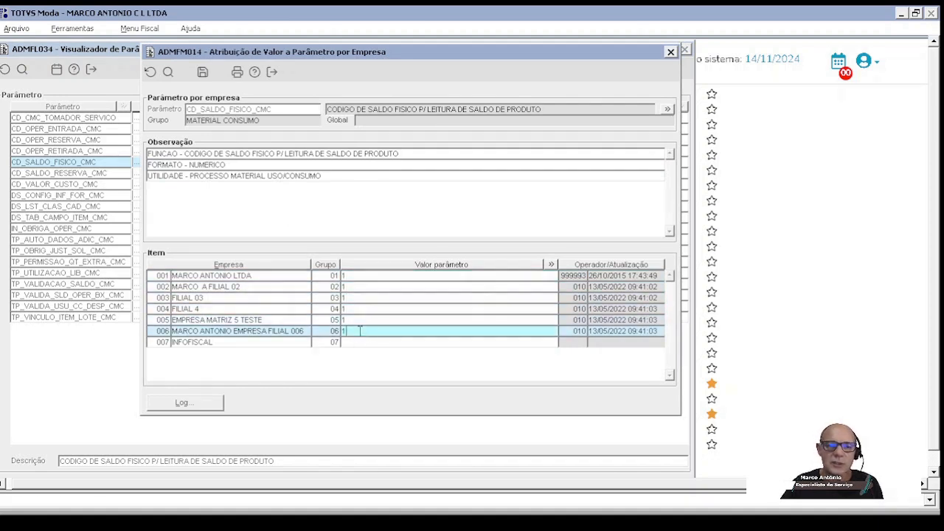
click(358, 342)
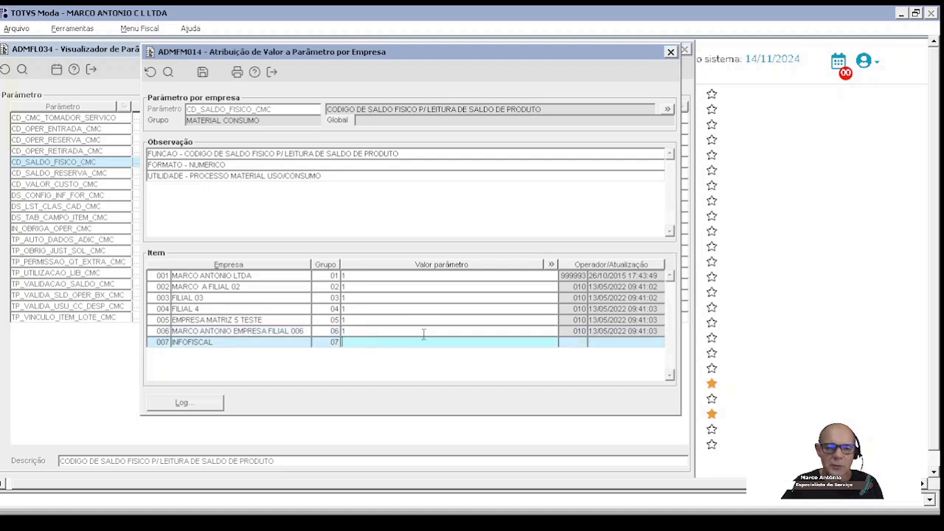
text(1)
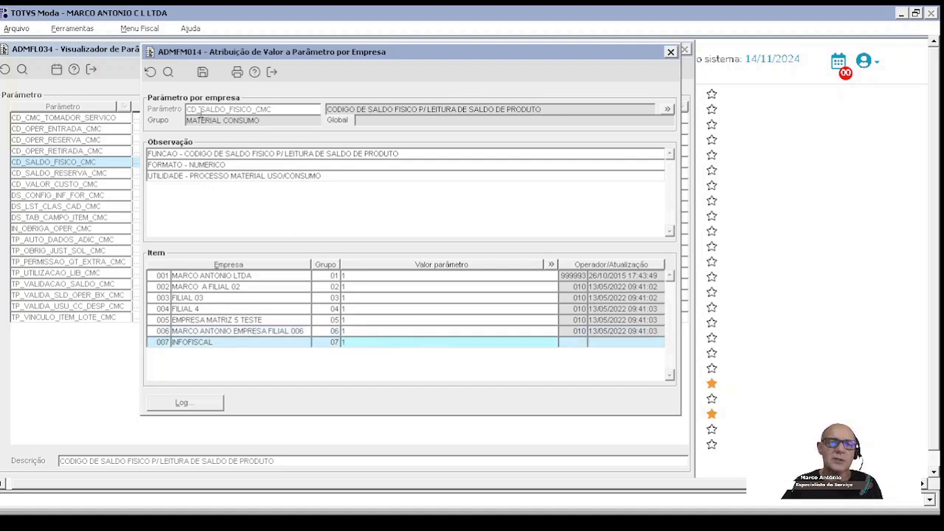
click(202, 72)
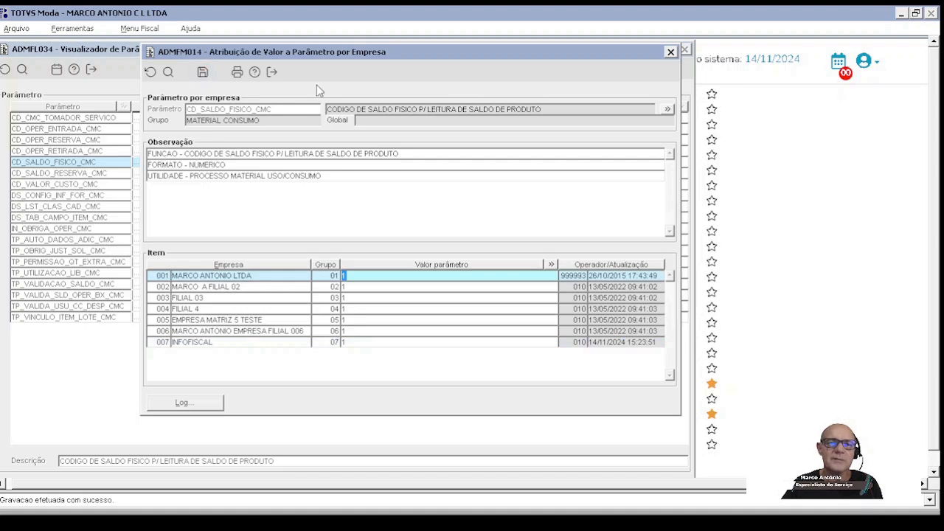
click(272, 71)
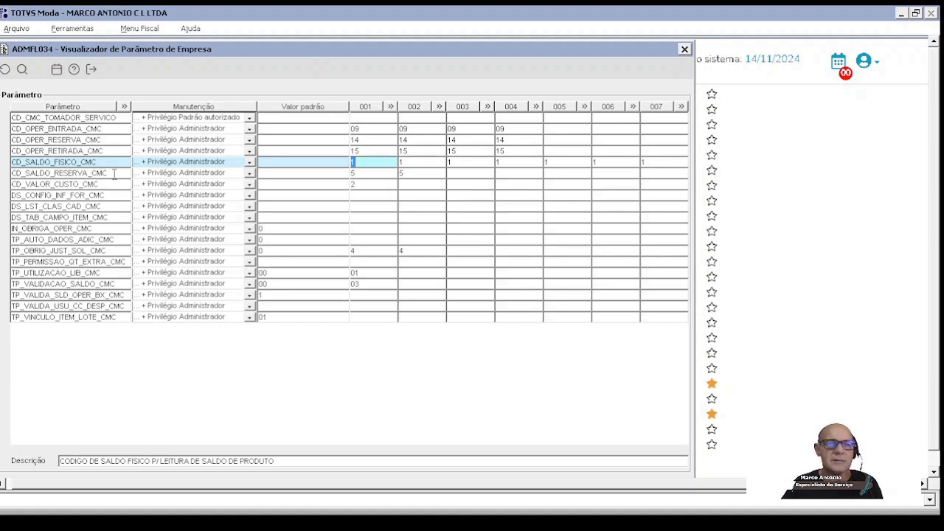
Step: Set the reserve balance parameter CD_SALDO_RESERVA_CMC to 5 for companies 003 and 004, save, and close the value assignment
double_click(379, 174)
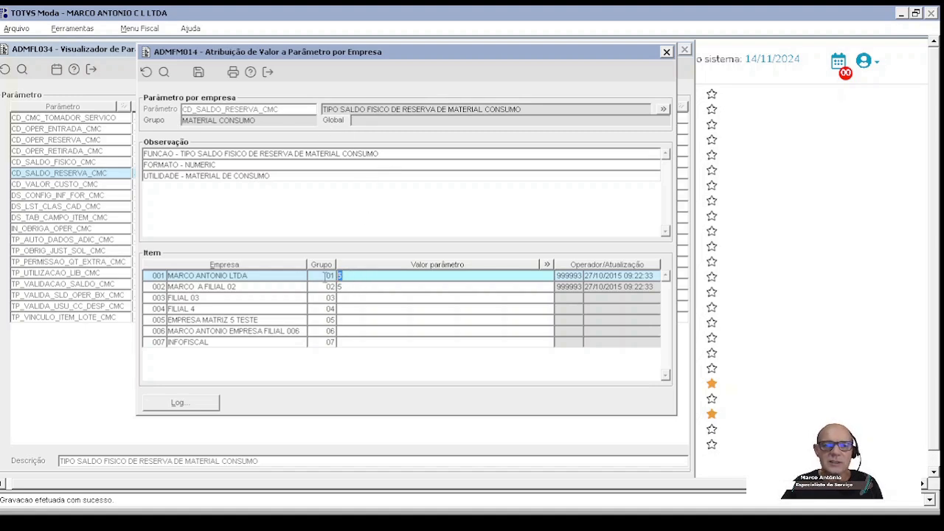
click(350, 288)
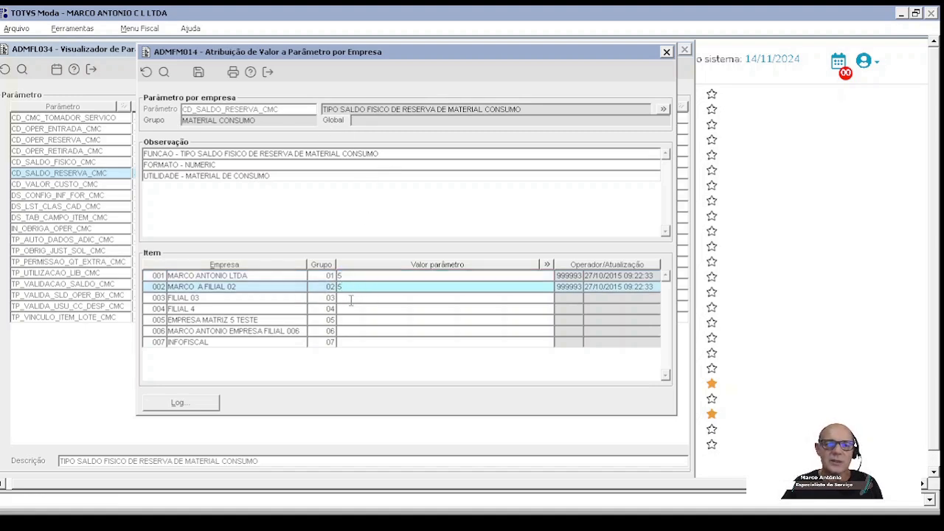
click(352, 299)
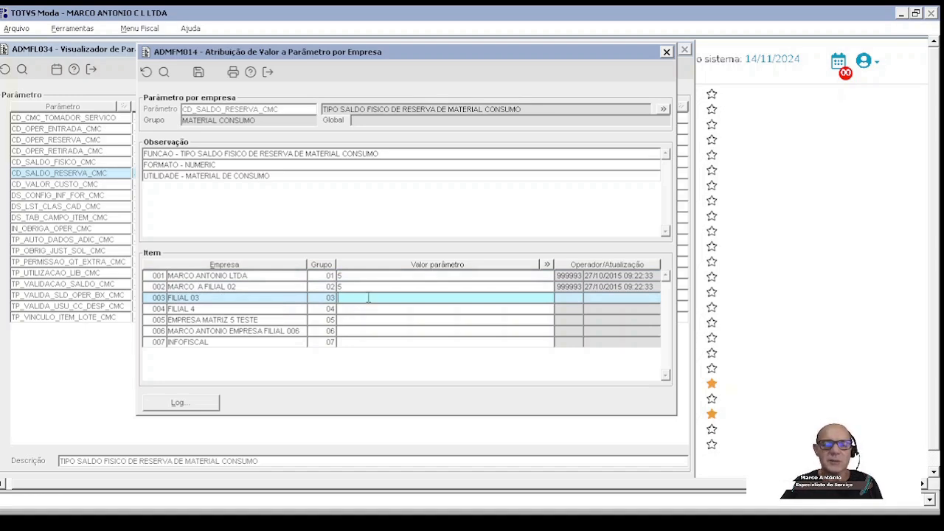
text(5)
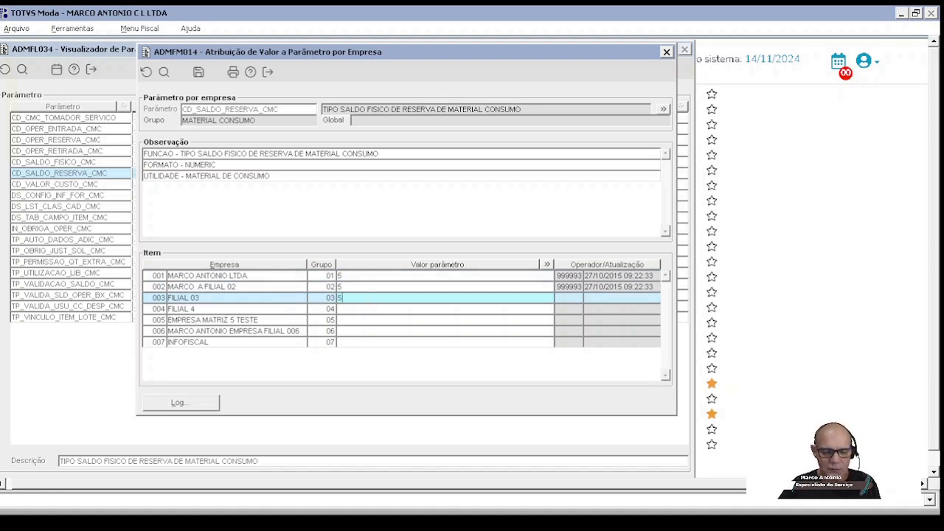
click(359, 310)
text(5)
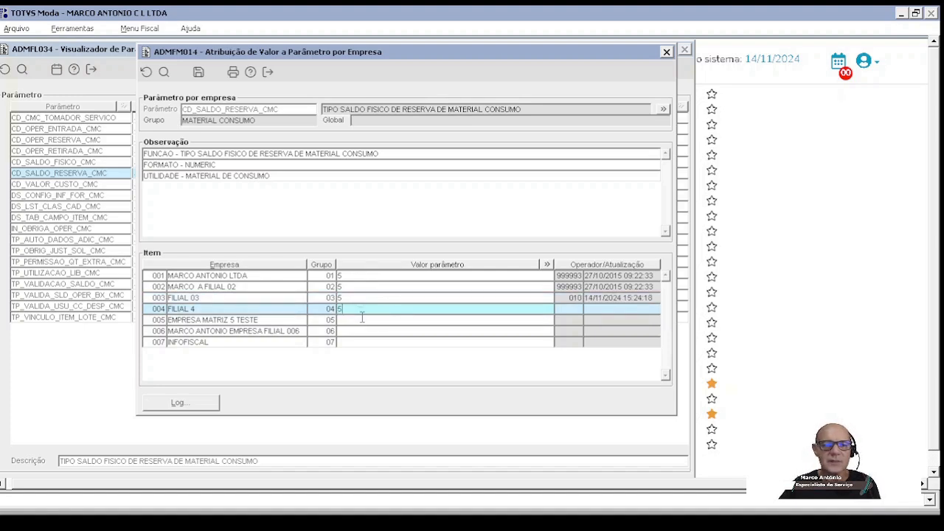
click(198, 73)
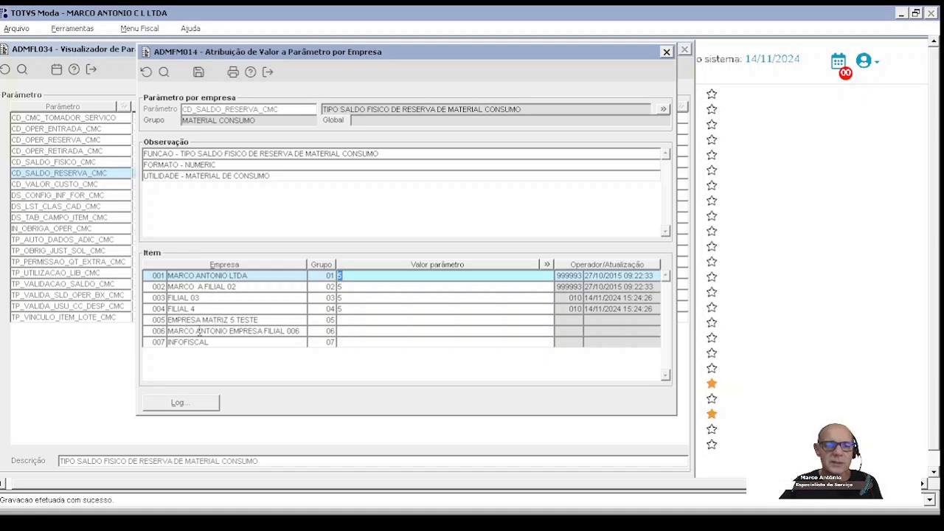
click(359, 310)
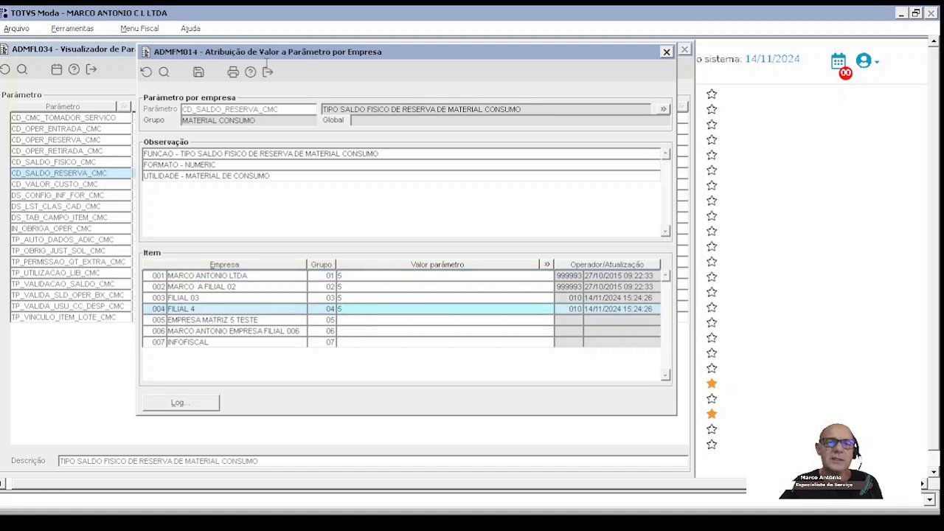
click(198, 73)
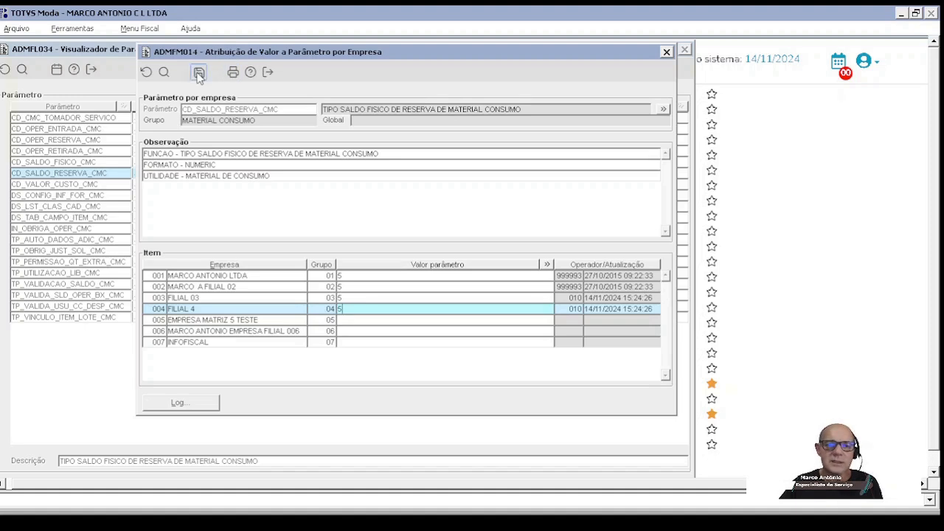
click(268, 72)
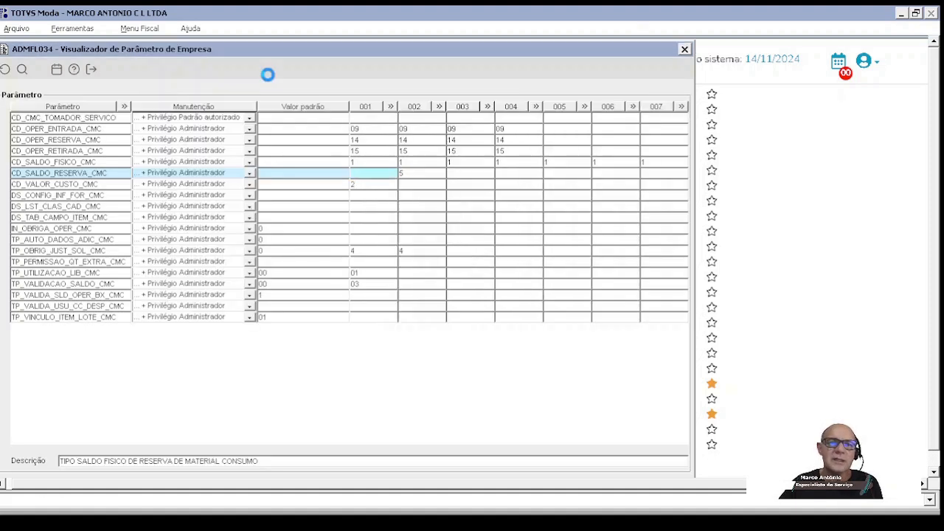
Step: Set the cost value parameter CD_VALOR_CUSTO_CMC to 2 for companies 002, 003 and 004, and save the assignment
click(372, 185)
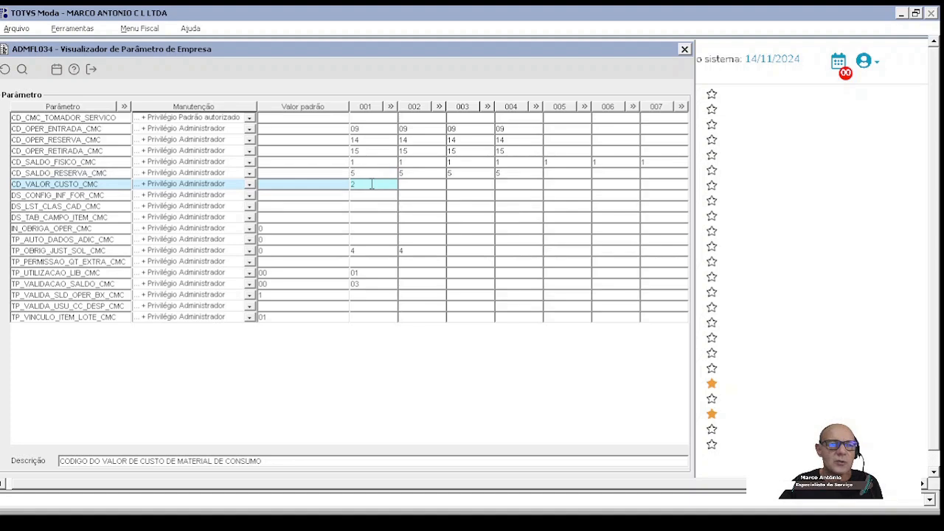
double_click(372, 185)
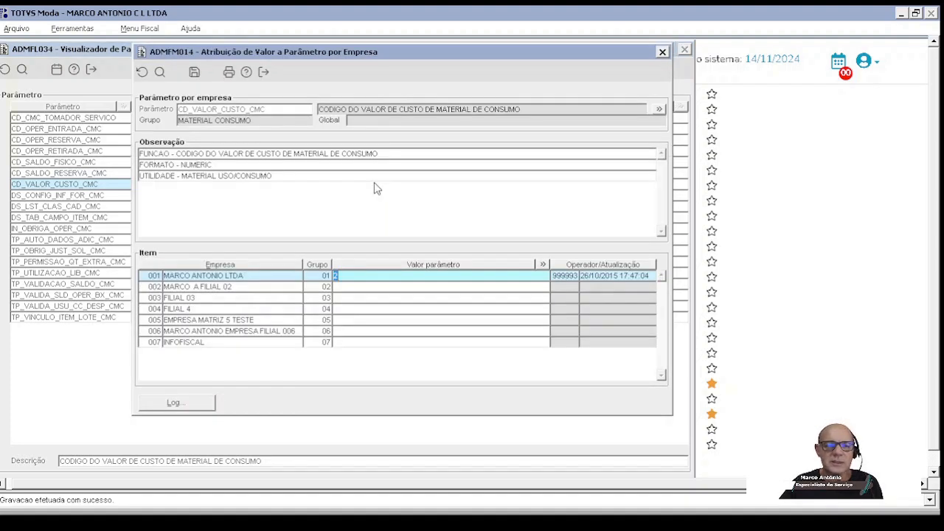
click(357, 278)
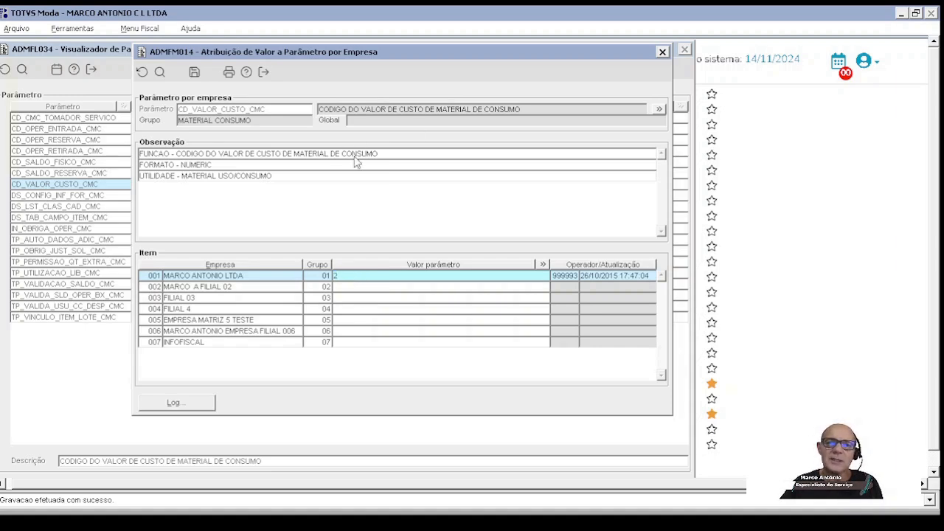
drag(431, 58, 452, 73)
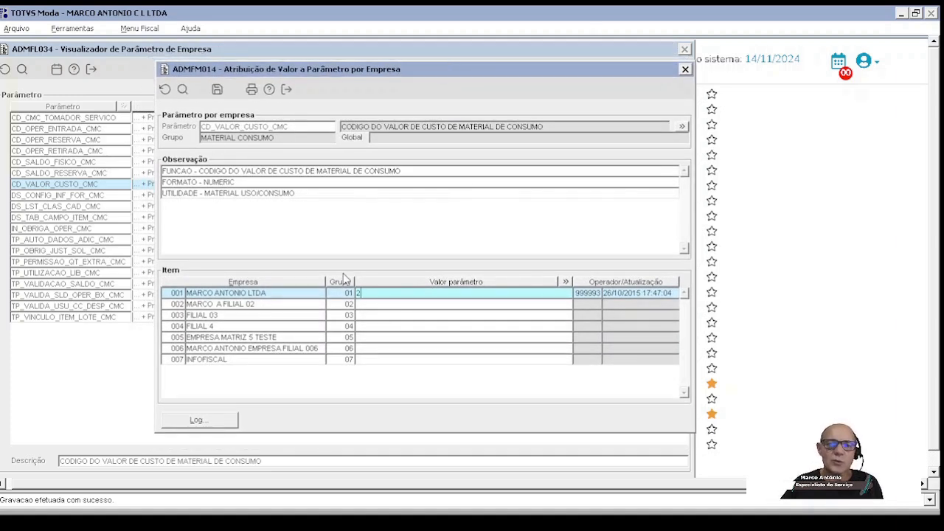
click(357, 294)
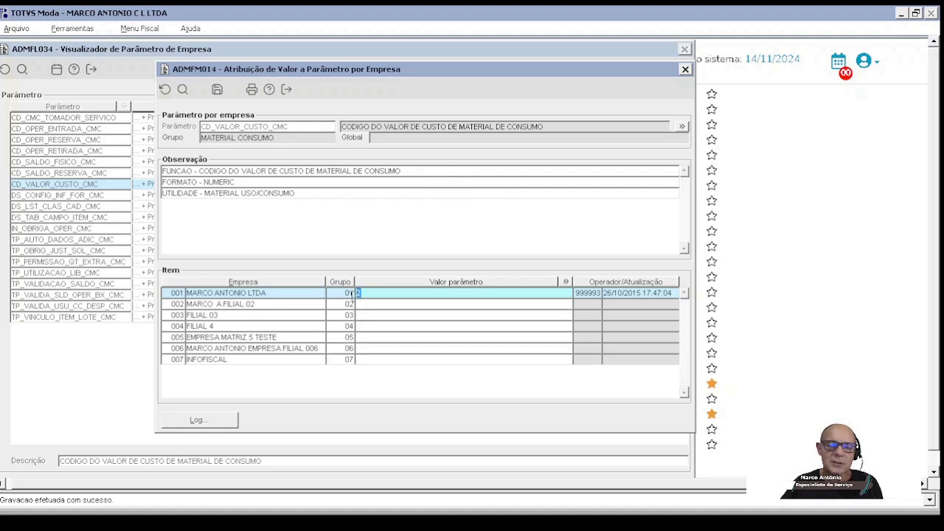
click(363, 305)
text(2)
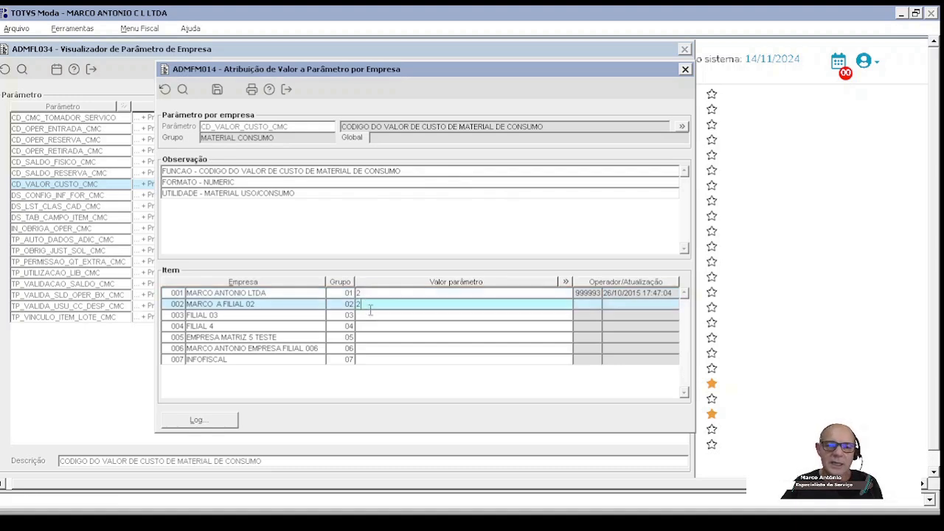
click(363, 315)
text(2)
click(367, 326)
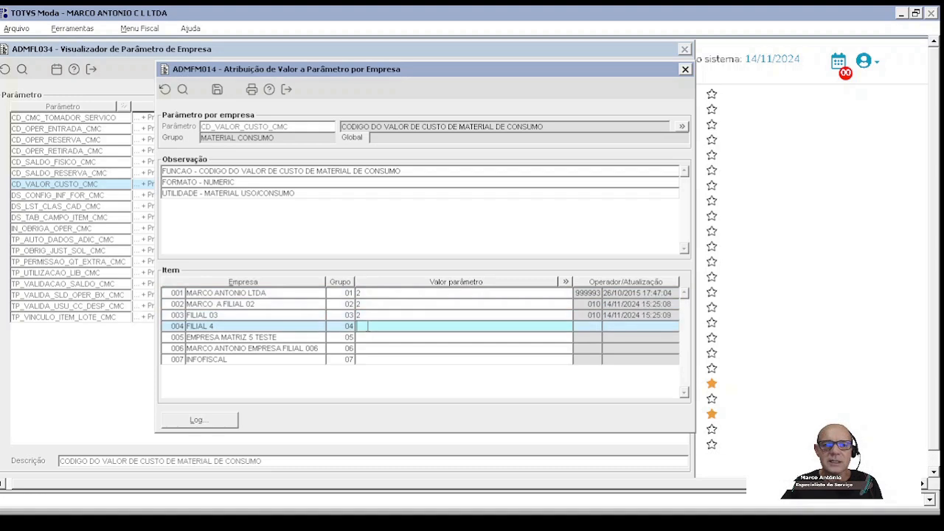
text(2)
click(216, 90)
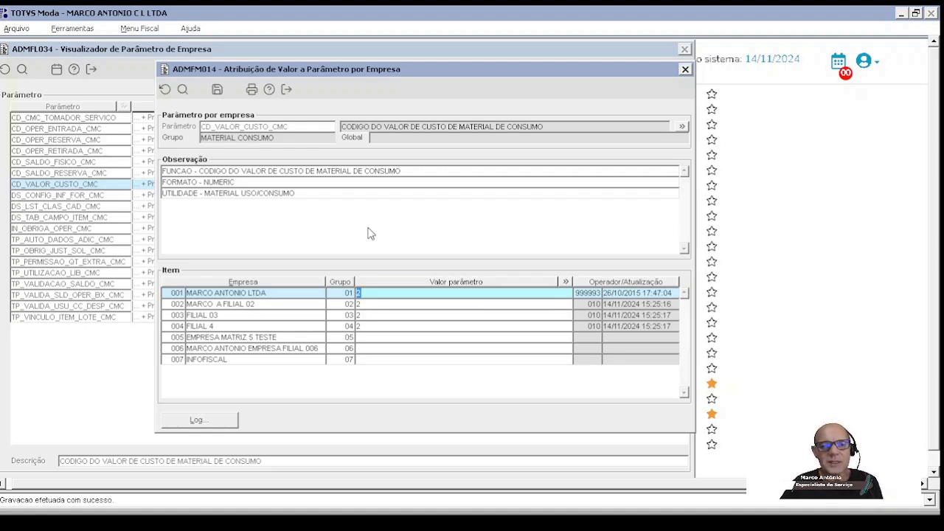
click(339, 327)
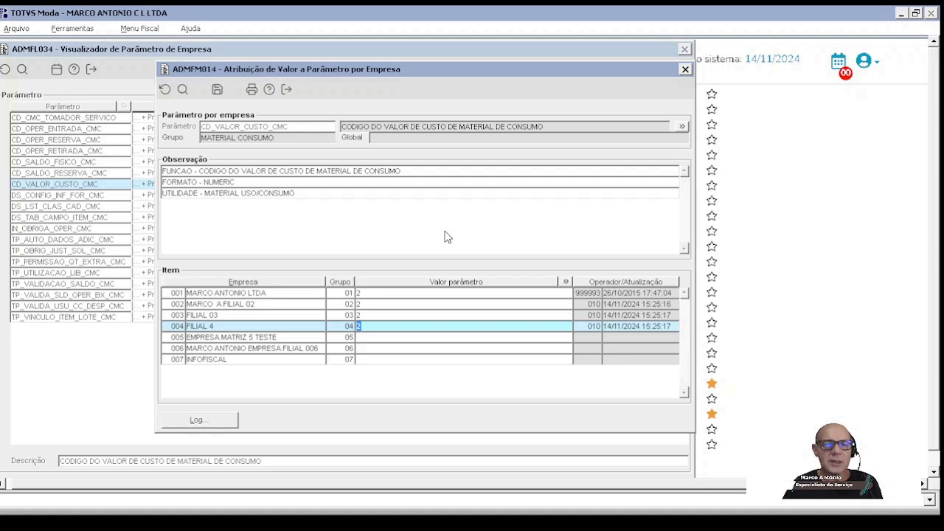
Step: Save the cost value parameter CD_VALOR_CUSTO_CMC and close its value assignment
click(218, 92)
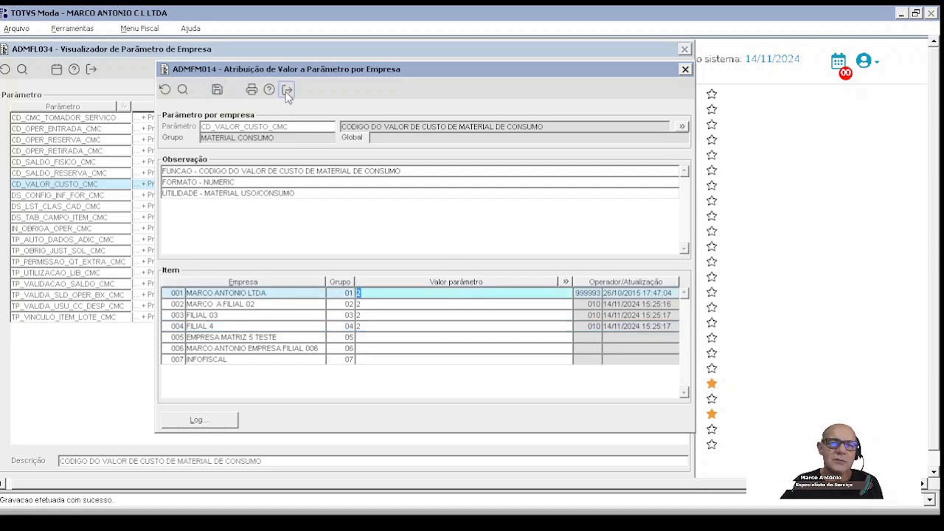
click(287, 90)
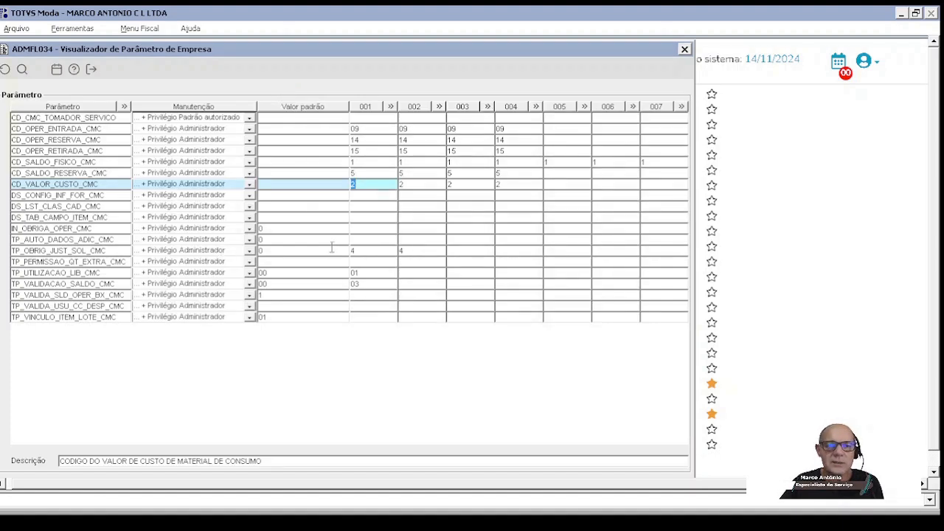
Step: Review the descriptions of the parameters DS_TAB_CAMPO_ITEM_CMC, IN_OBRIGA_OPER_CMC and TP_AUTO_DADOS_ADIC_CMC
click(110, 217)
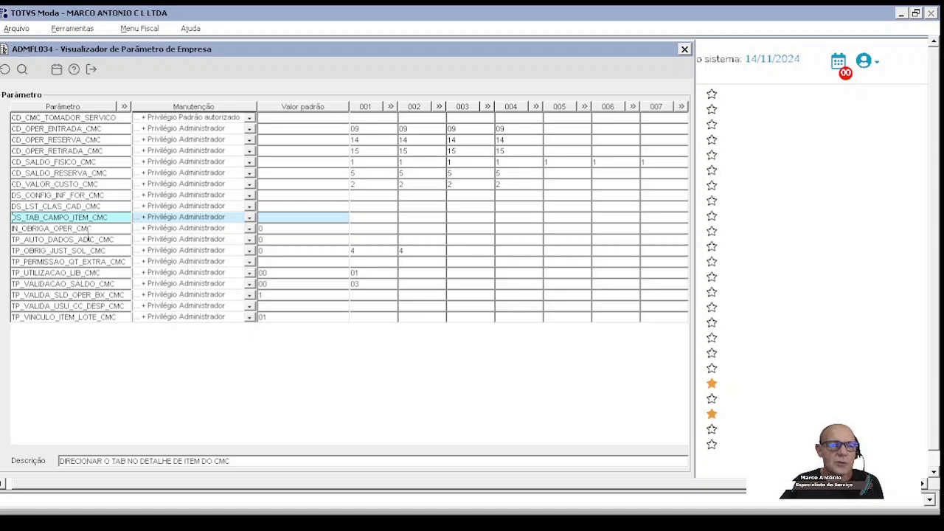
click(102, 230)
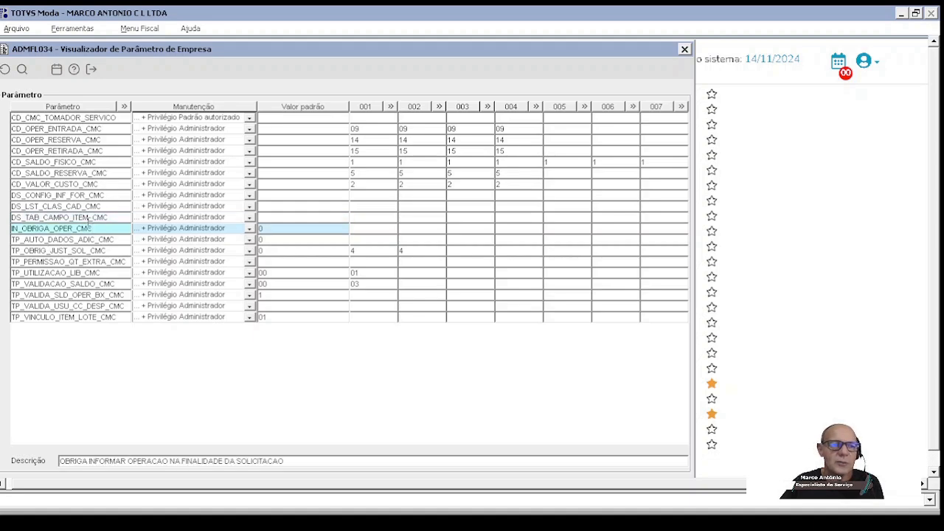
click(126, 240)
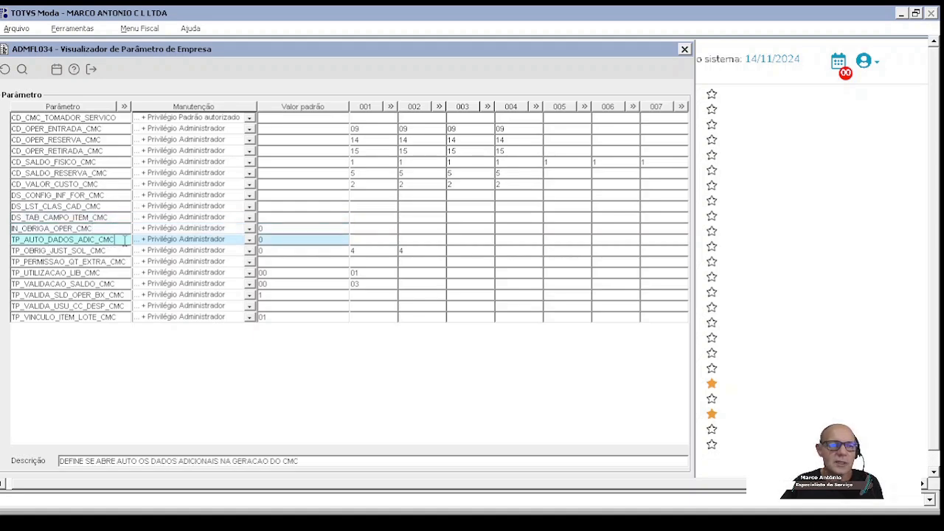
Step: Open the value assignment of the request justification parameter TP_OBRIG_JUST_SOL_CMC and compare options 2 and 4 on withdrawal user identification
click(361, 255)
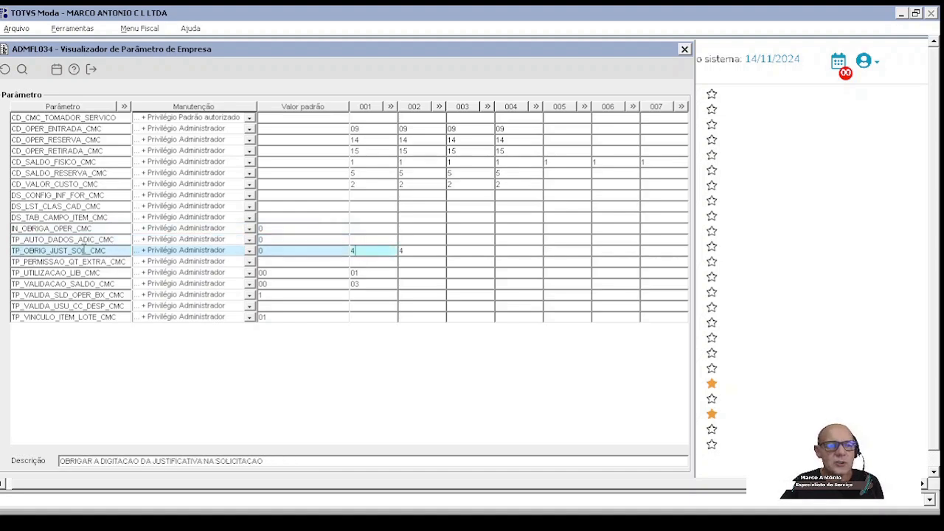
double_click(365, 251)
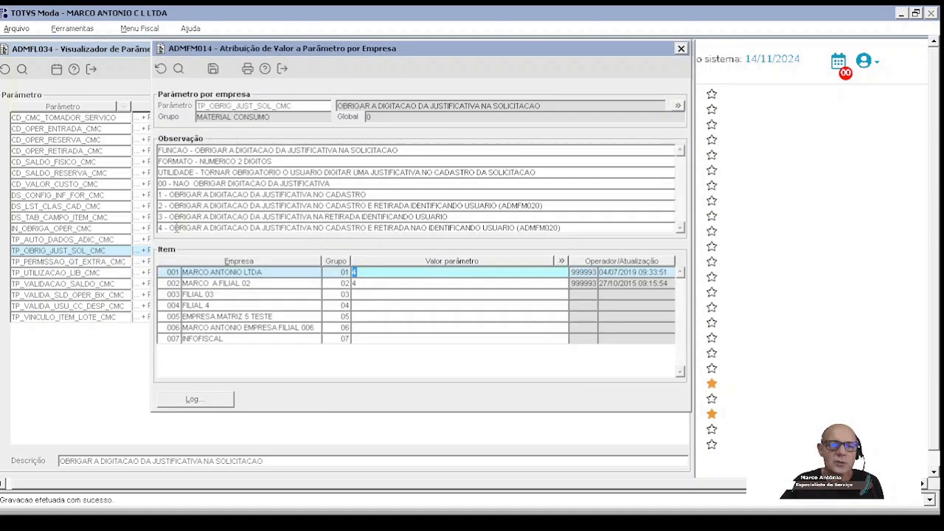
click(178, 228)
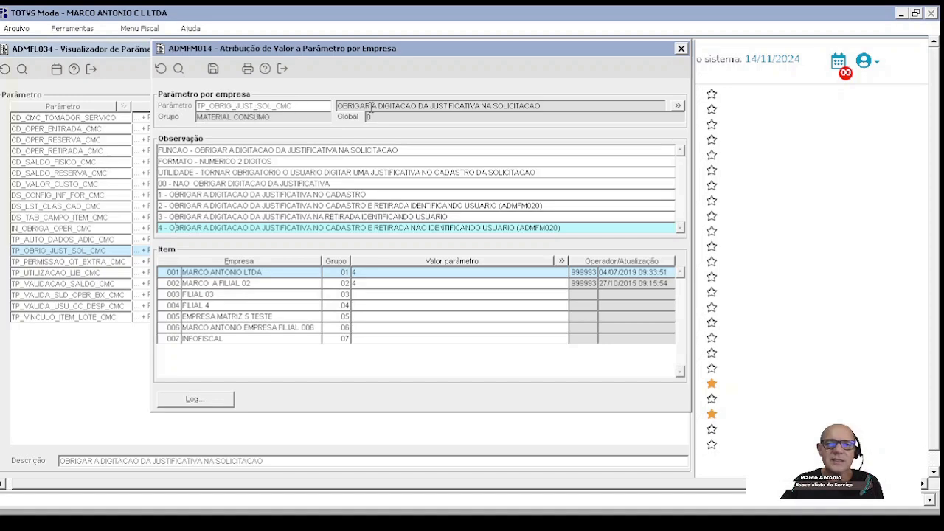
drag(548, 103, 313, 108)
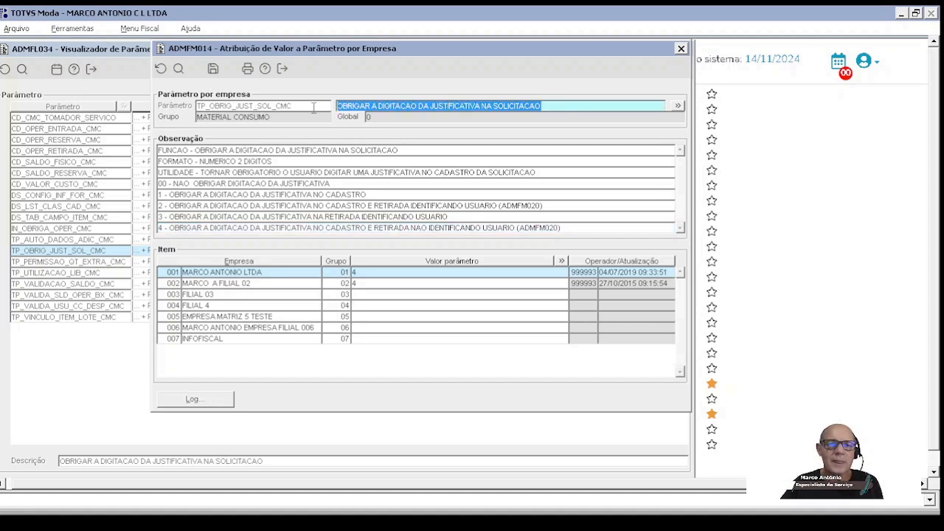
click(180, 228)
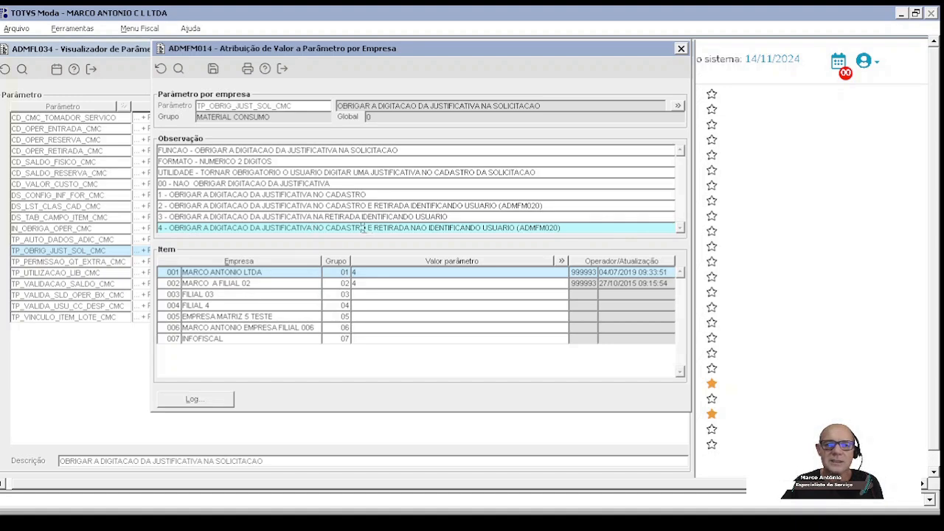
drag(373, 231, 517, 229)
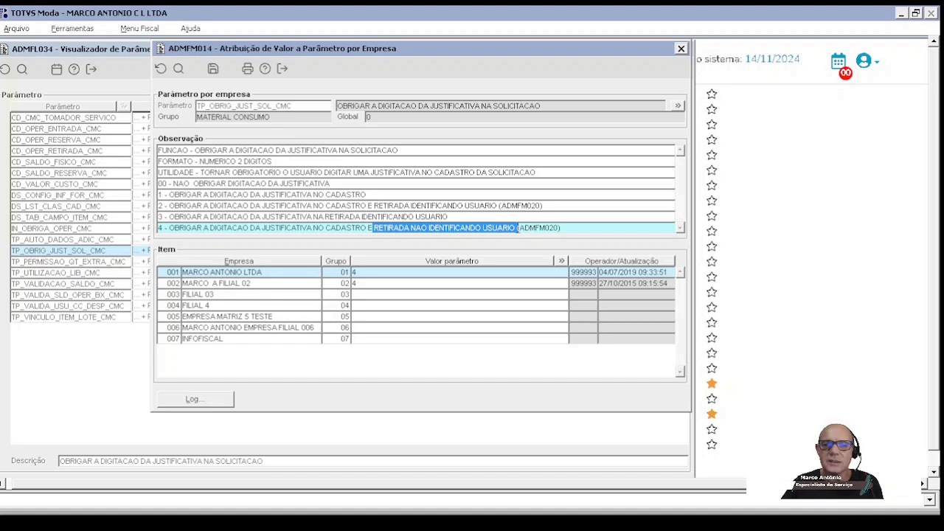
click(383, 204)
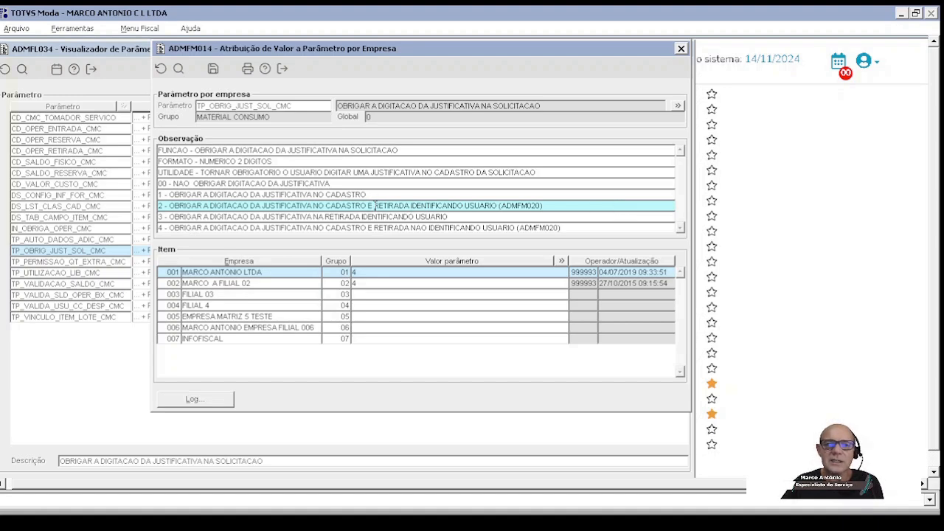
drag(376, 206, 546, 213)
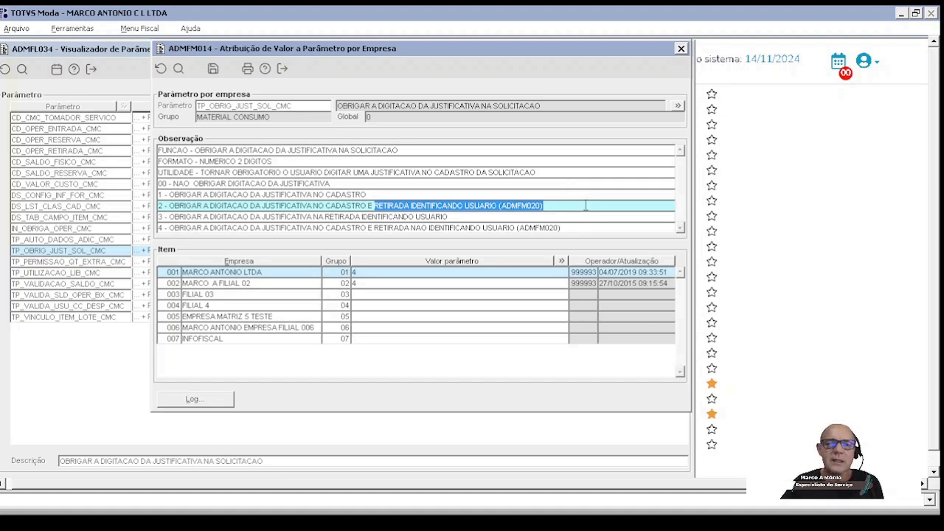
click(165, 228)
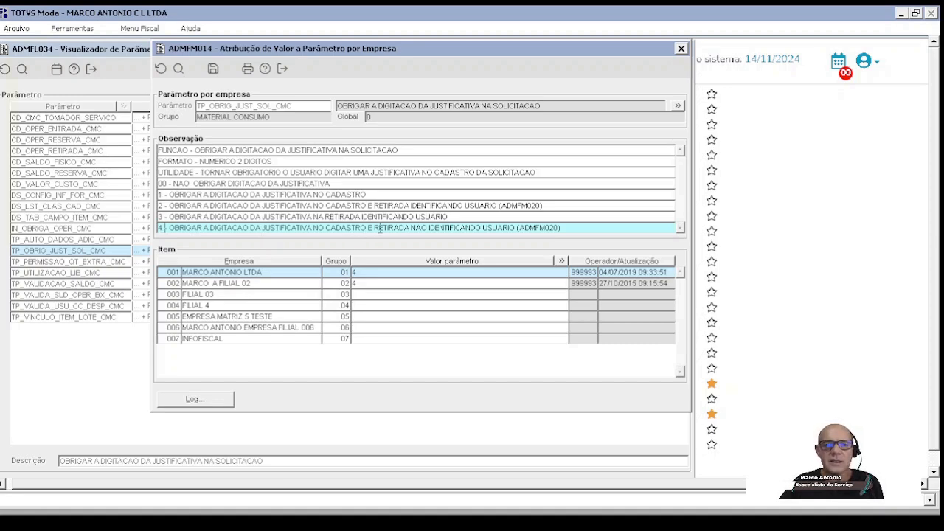
drag(372, 229, 565, 233)
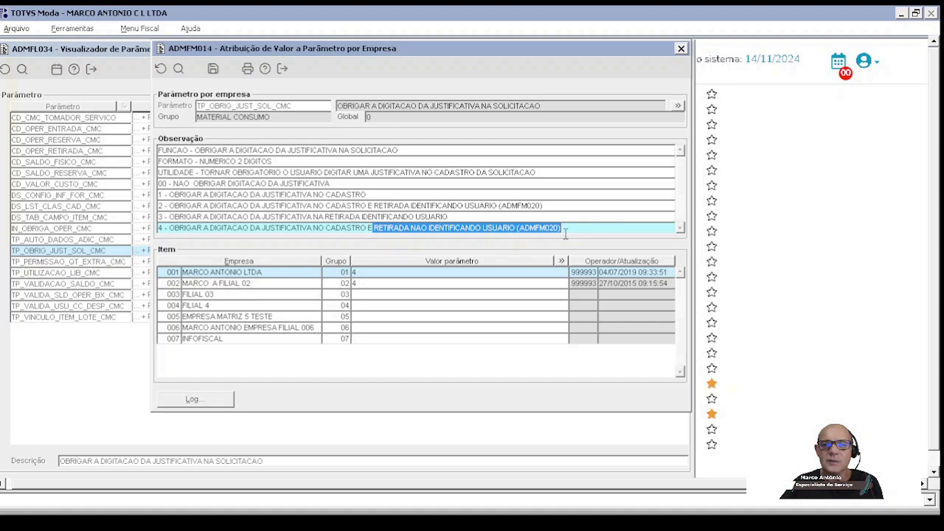
click(575, 233)
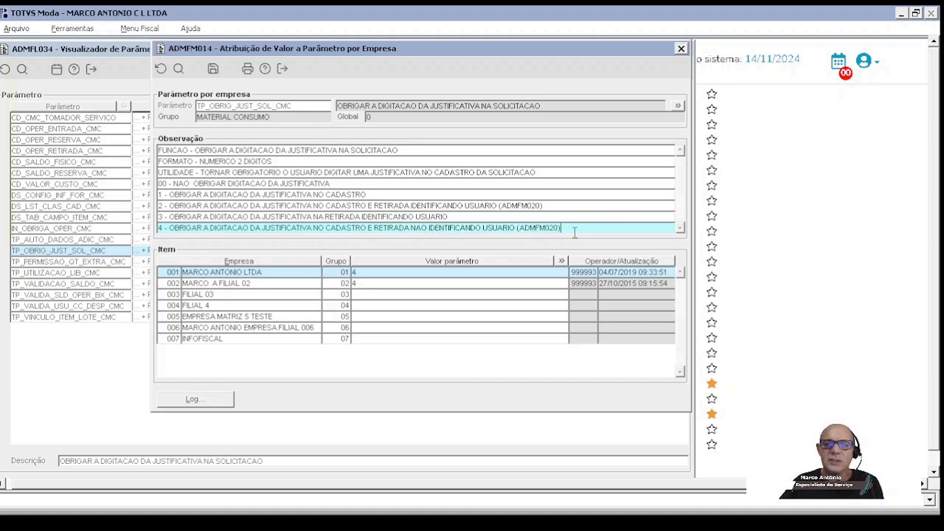
drag(375, 231, 566, 233)
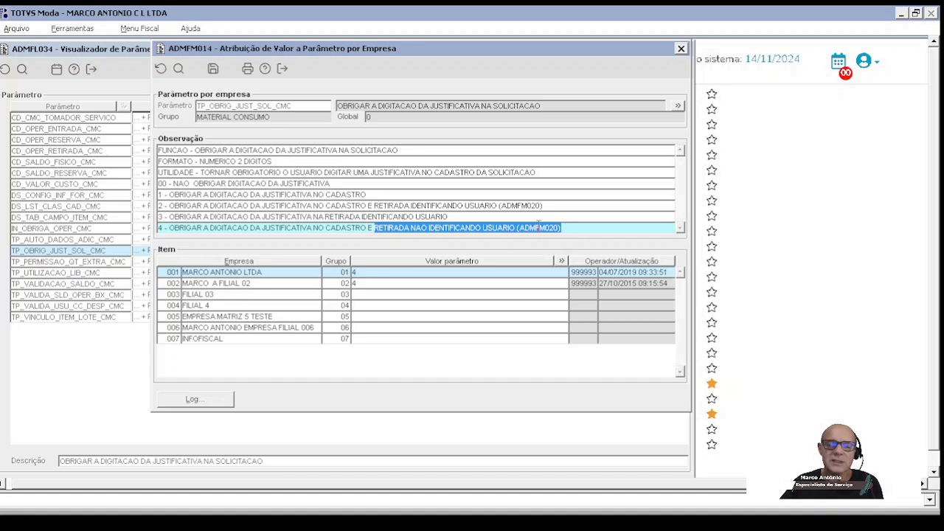
click(196, 208)
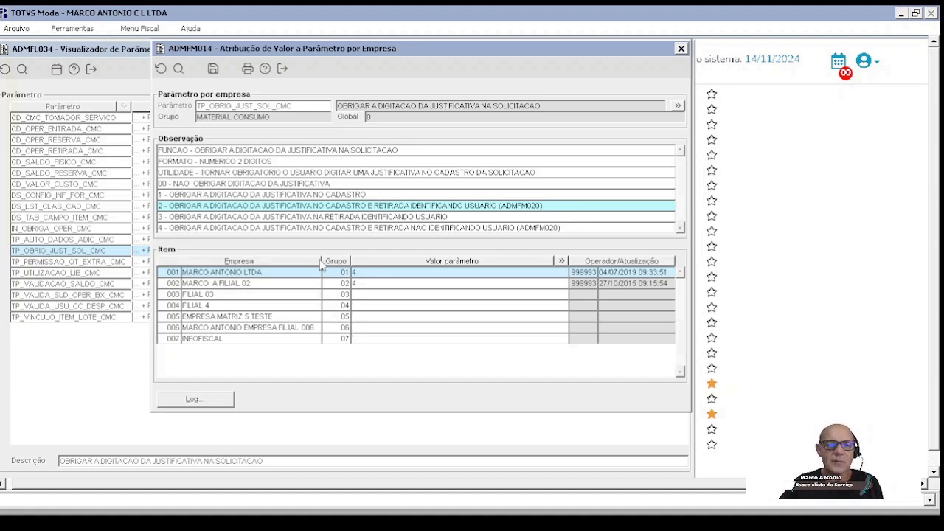
Step: Set the request justification parameter TP_OBRIG_JUST_SOL_CMC to 4 for companies 003 and 004, save, and close the value assignment
click(374, 283)
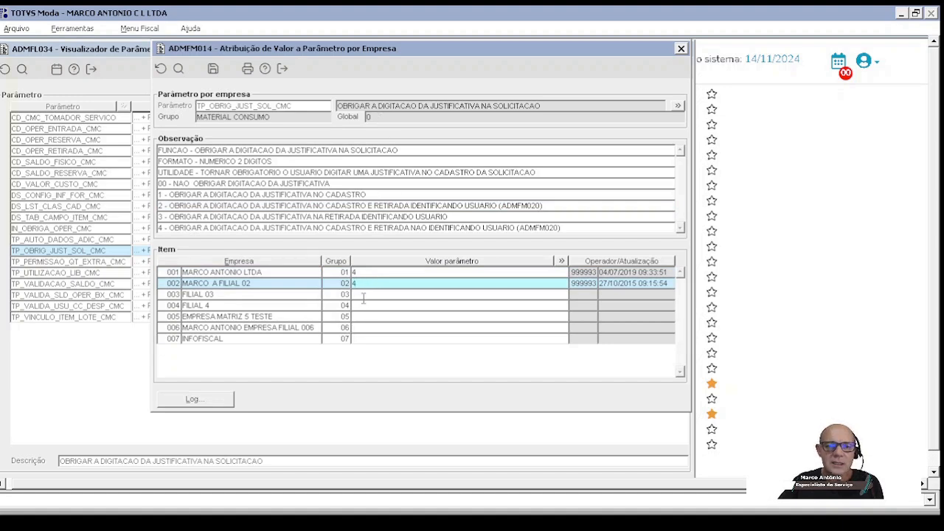
click(363, 295)
text(4)
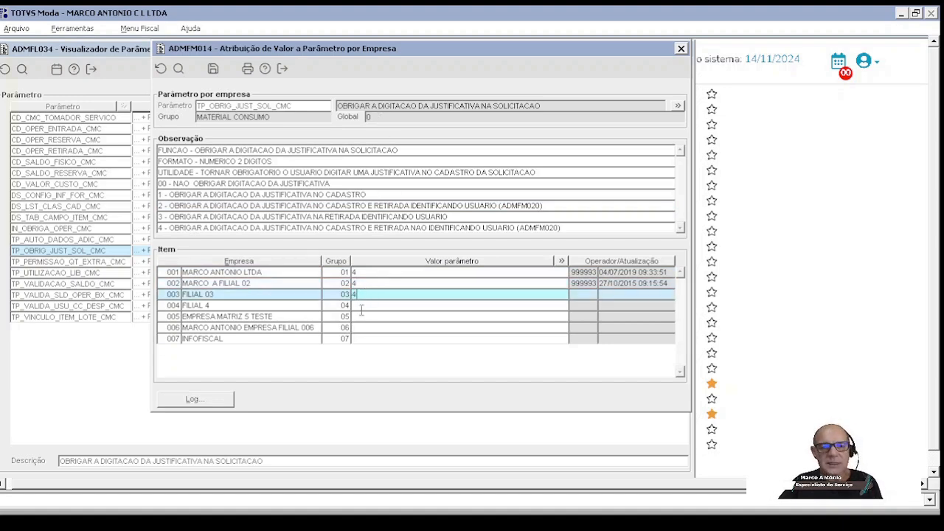
click(362, 312)
text(4)
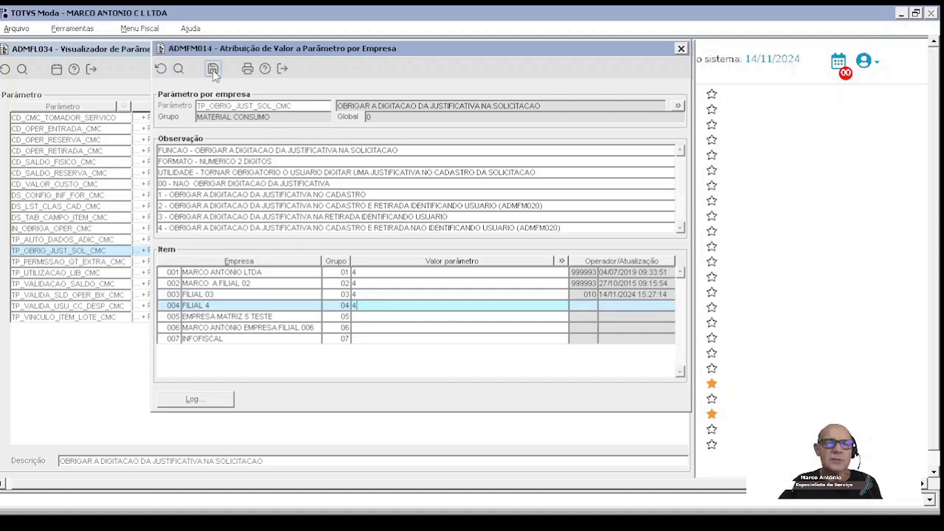
click(212, 69)
click(282, 69)
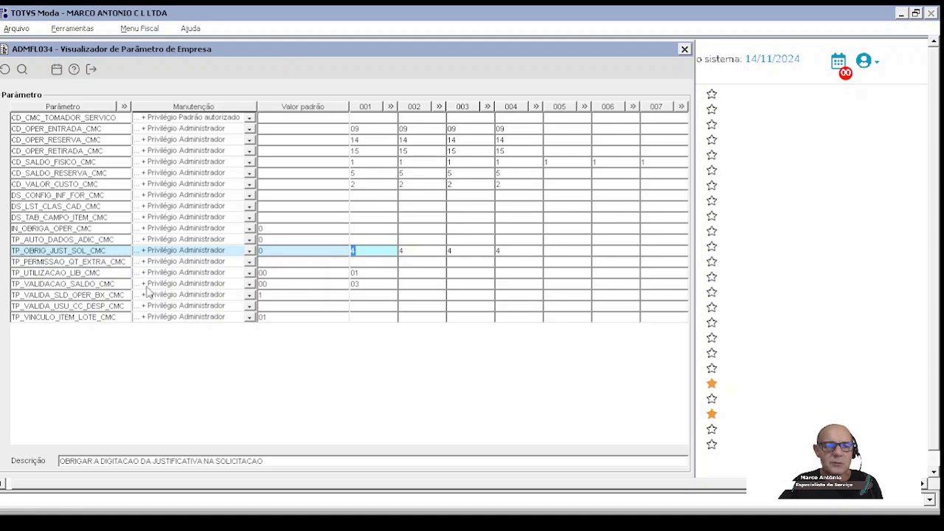
Step: Open the value assignment of the request release parameter TP_UTILIZACAO_LIB_CMC and read the notes on supervisor approval options 00 and 01
click(120, 273)
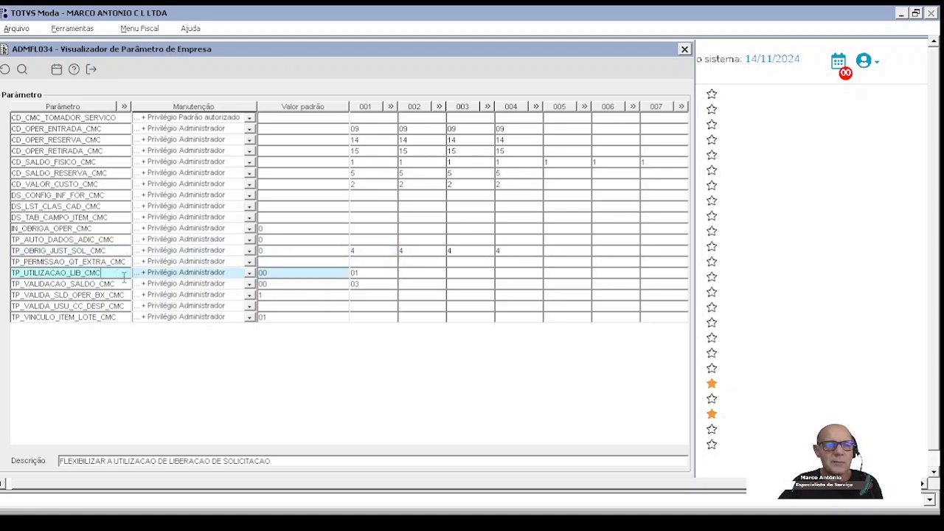
double_click(391, 274)
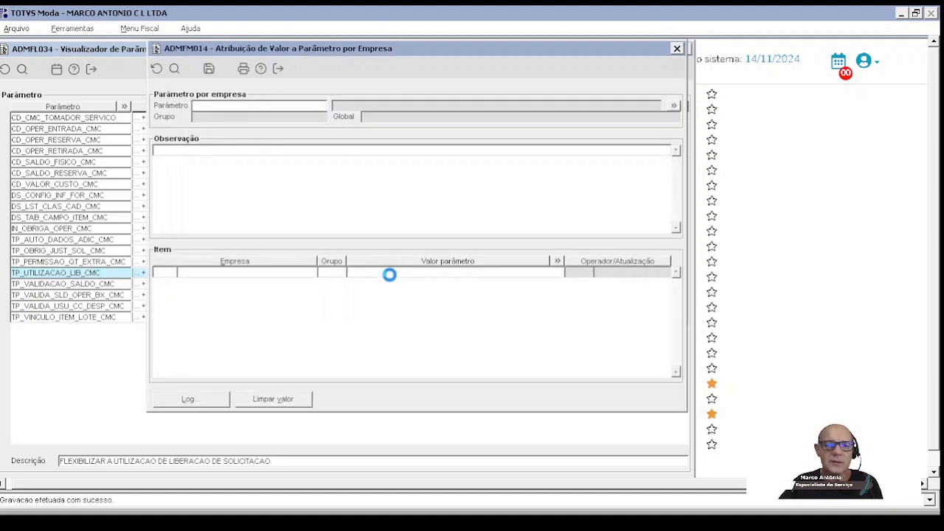
click(676, 229)
click(675, 229)
click(676, 229)
click(676, 230)
click(676, 229)
click(676, 230)
click(677, 229)
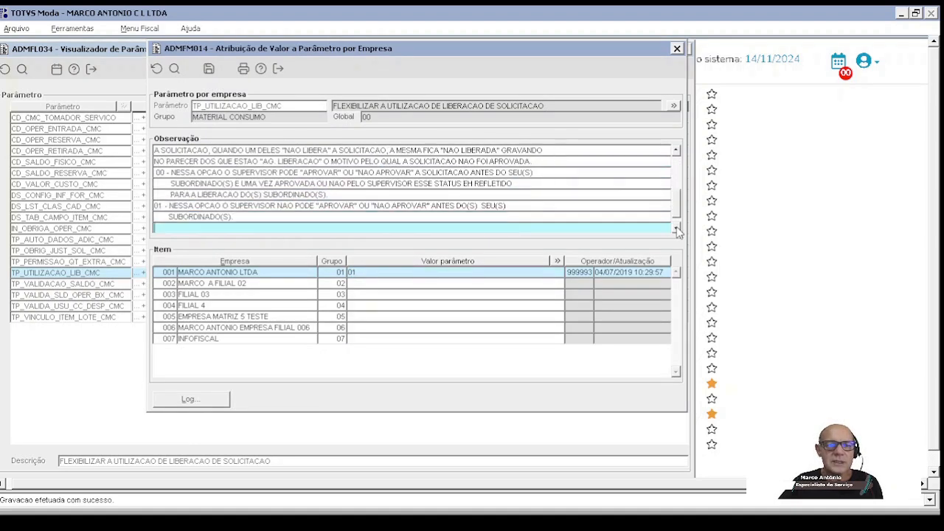
click(169, 206)
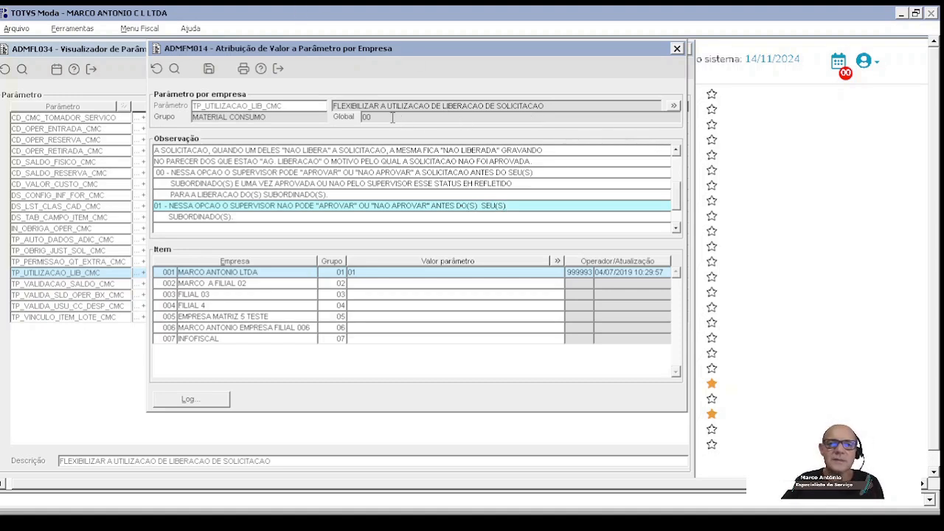
Step: Set the request release parameter TP_UTILIZACAO_LIB_CMC to 00 for company 001, save, and close the value assignment
click(391, 118)
click(369, 273)
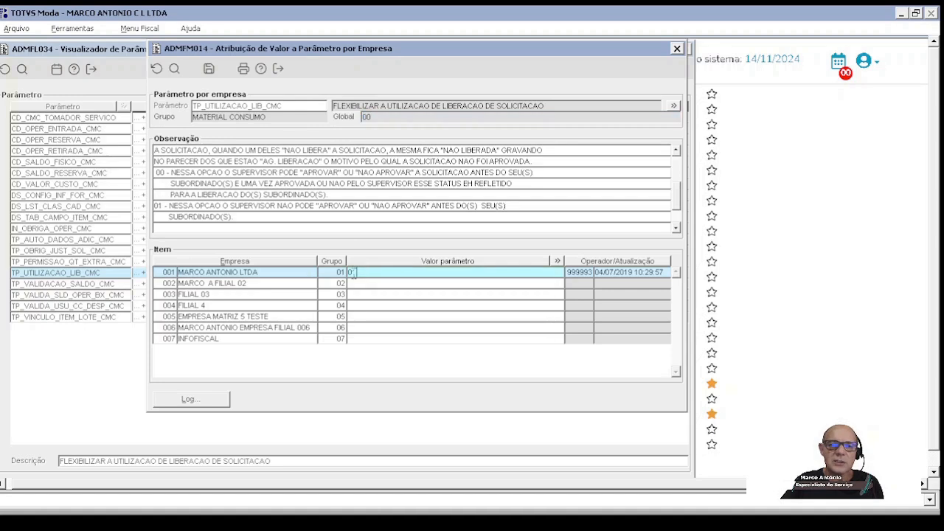
text(00)
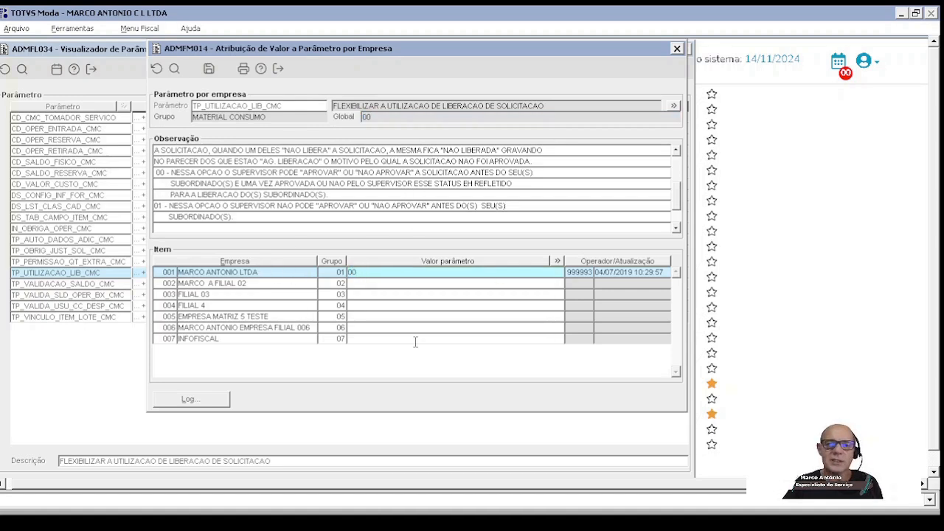
click(386, 284)
click(375, 273)
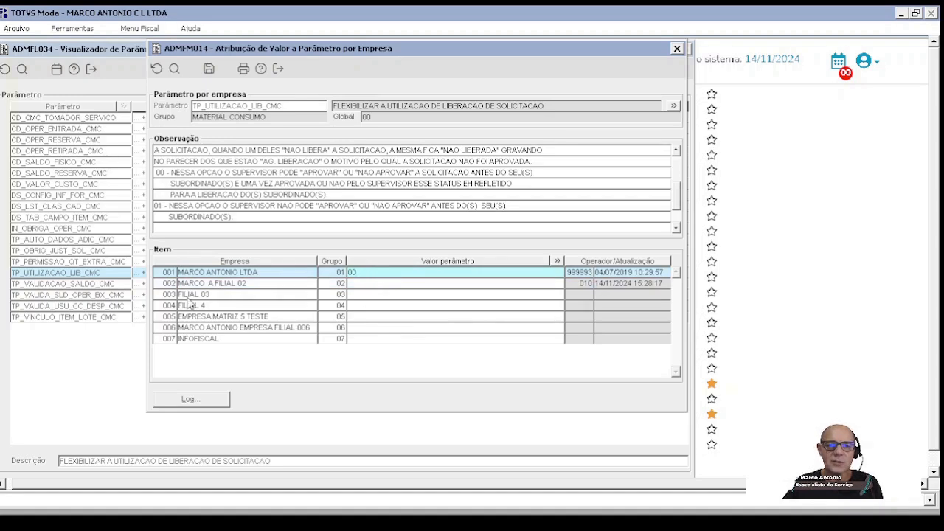
click(209, 69)
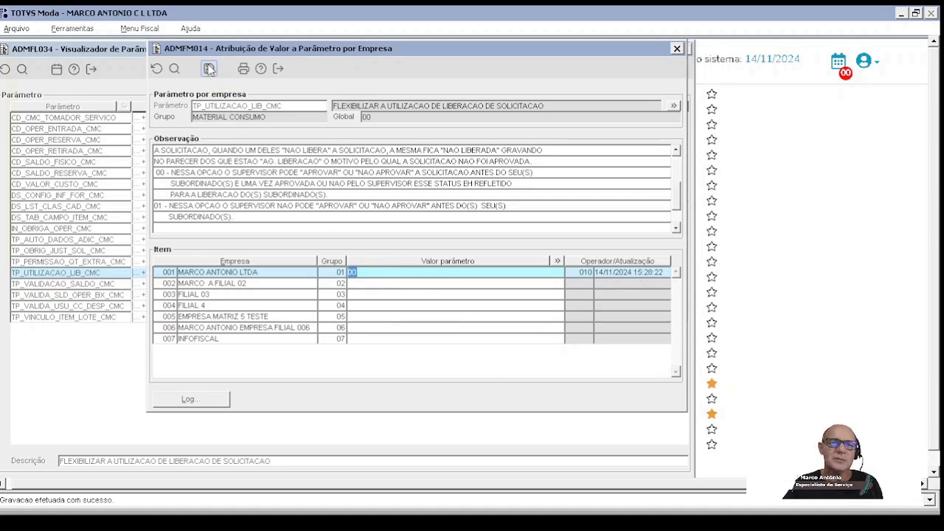
click(278, 69)
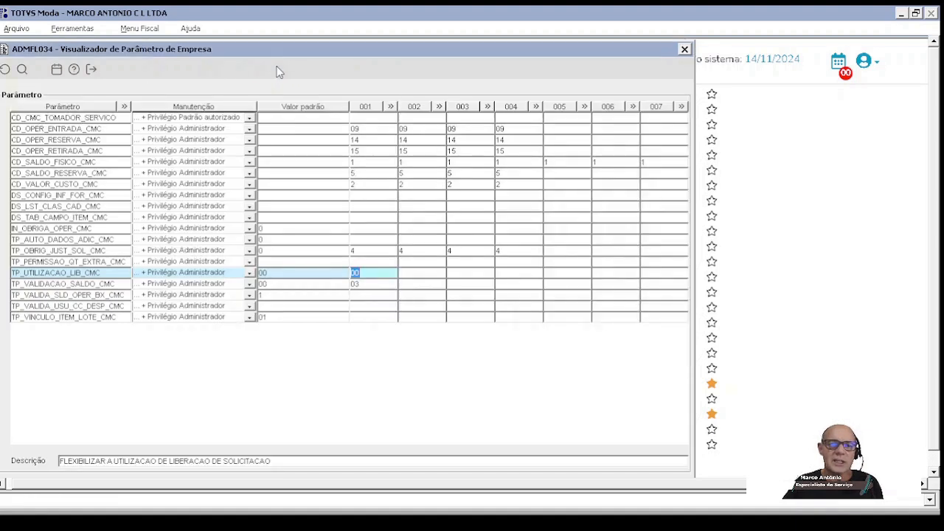
Step: Open the value assignment of the balance validation parameter TP_VALIDACAO_SALDO_CMC and read the note on option 03, including its stock requisition deduction
click(363, 285)
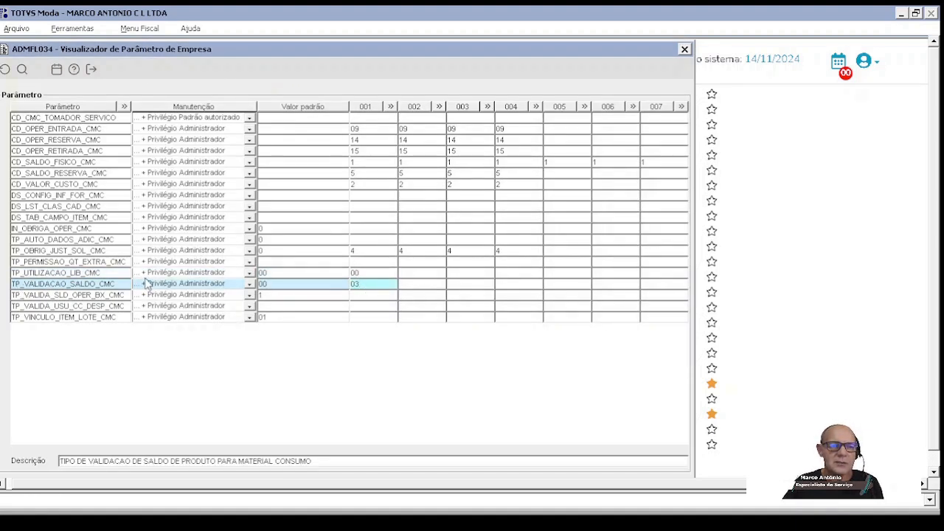
double_click(374, 288)
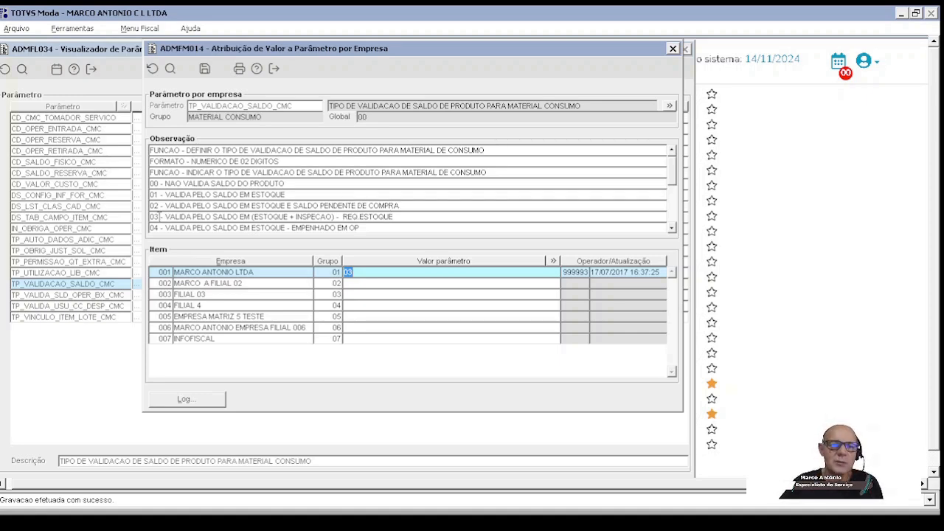
double_click(159, 216)
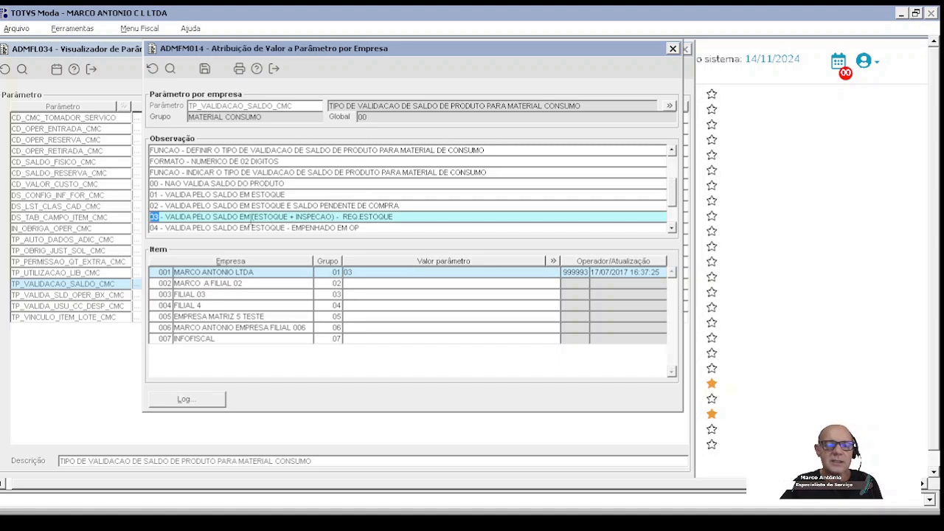
click(290, 216)
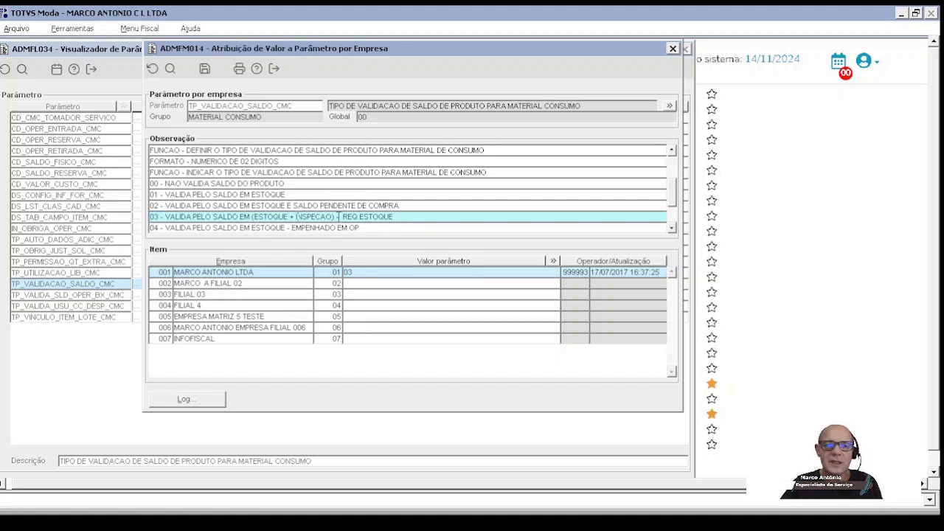
drag(336, 216, 409, 217)
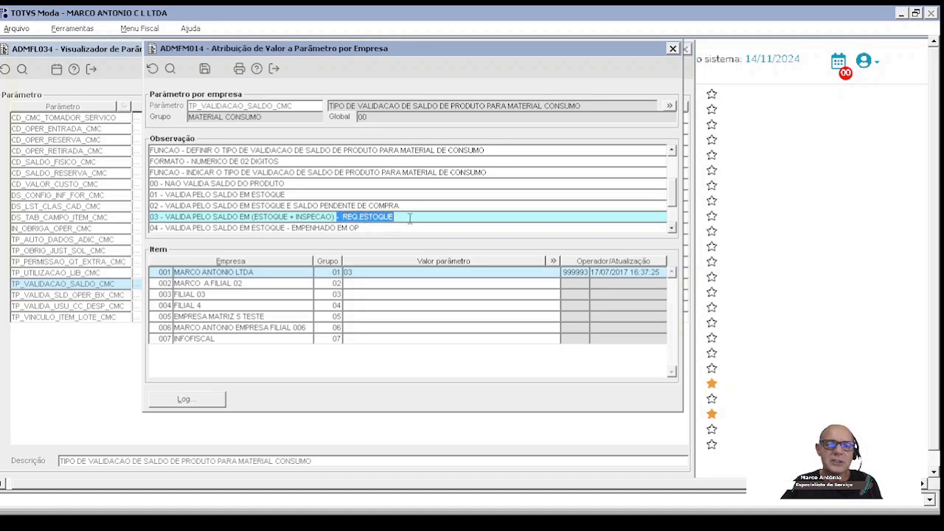
click(409, 218)
drag(335, 216, 400, 217)
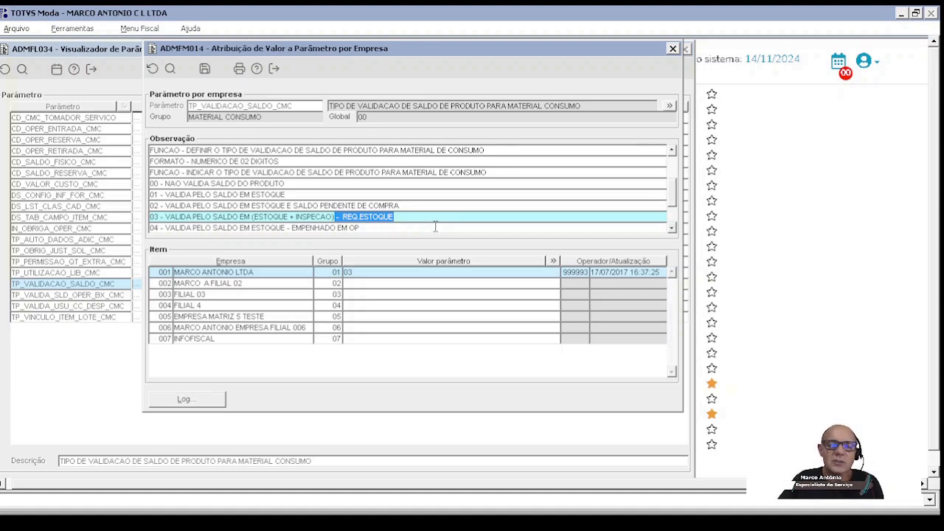
Step: Set the balance validation parameter TP_VALIDACAO_SALDO_CMC to 03 for company 002
click(358, 274)
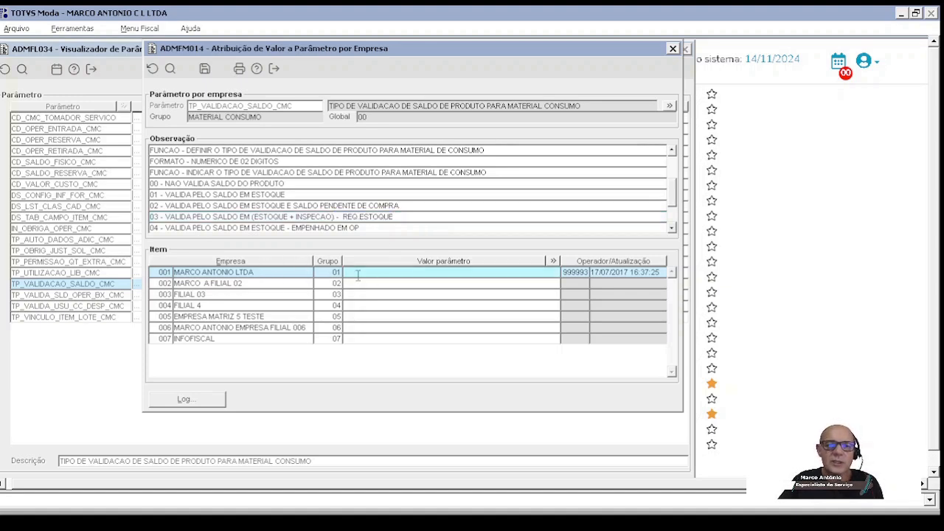
click(358, 274)
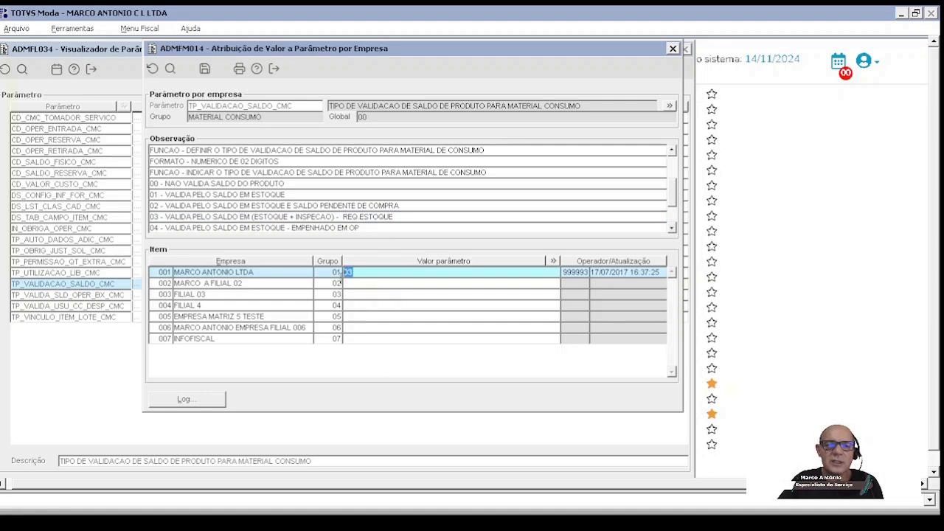
click(358, 284)
text(03)
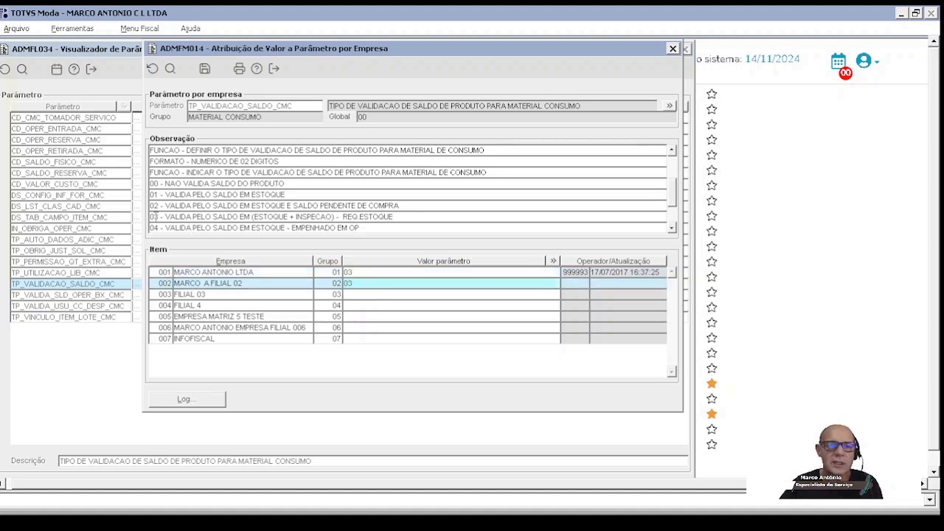
Step: Review the balance validation notes on options 03 through 07, comparing the full formula of option 07 with option 03
drag(164, 217, 394, 217)
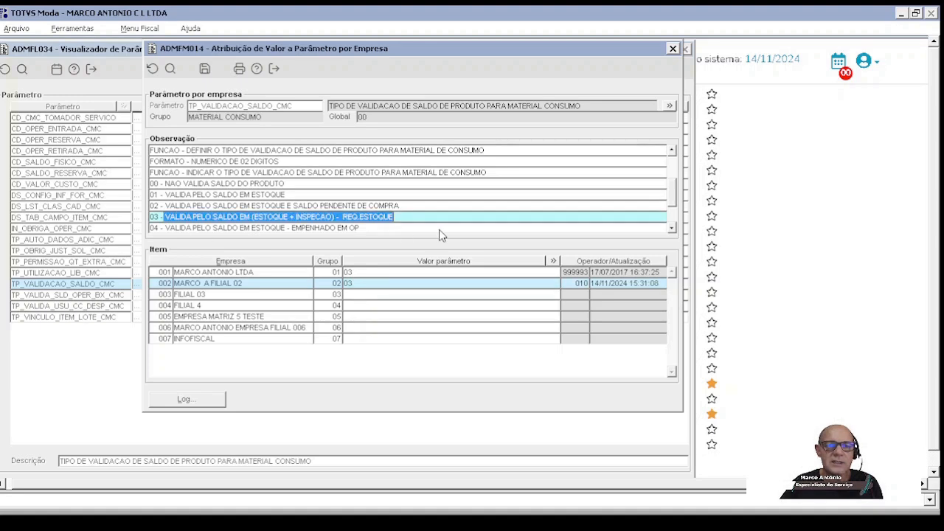
click(673, 229)
click(673, 229)
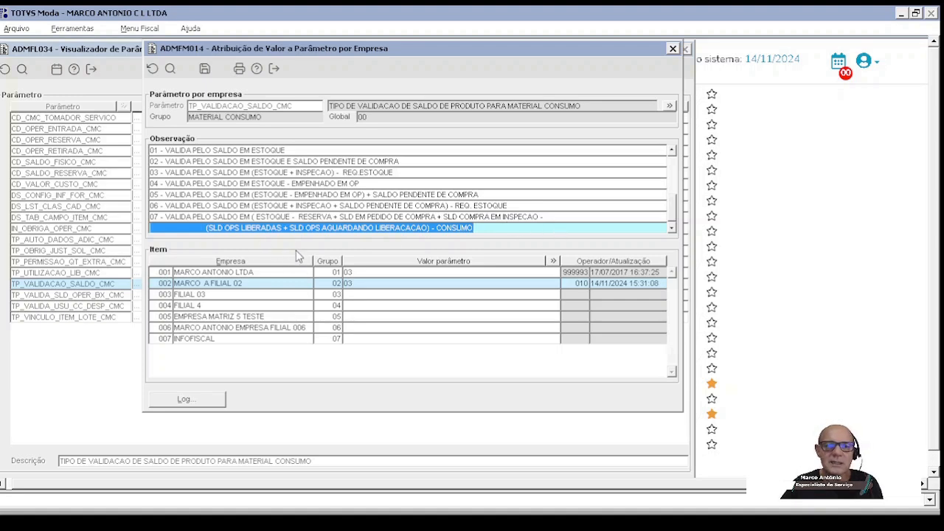
click(562, 218)
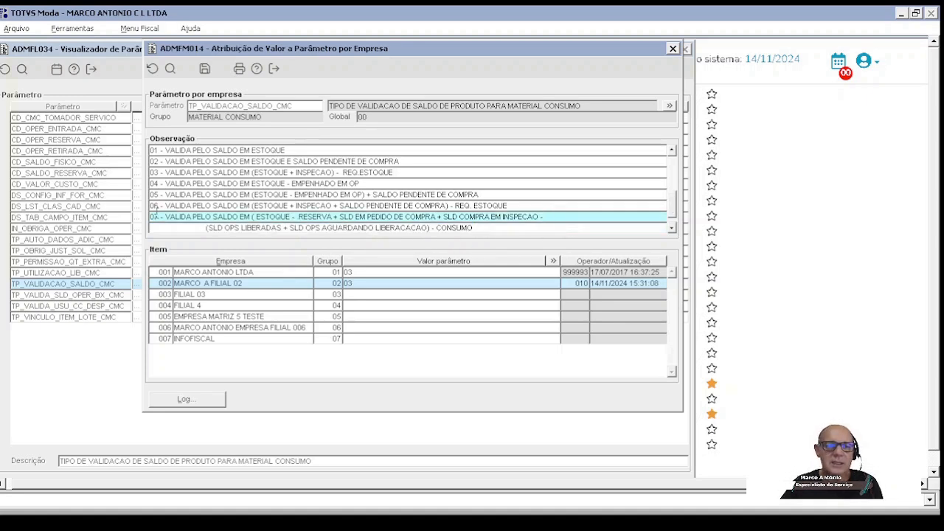
drag(162, 219, 551, 232)
drag(484, 228, 183, 209)
drag(549, 219, 133, 220)
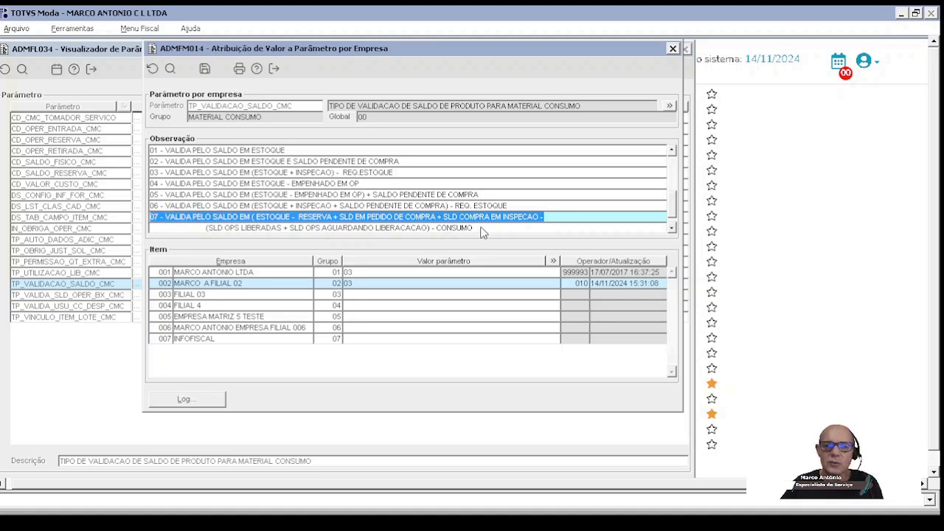
drag(484, 231, 146, 233)
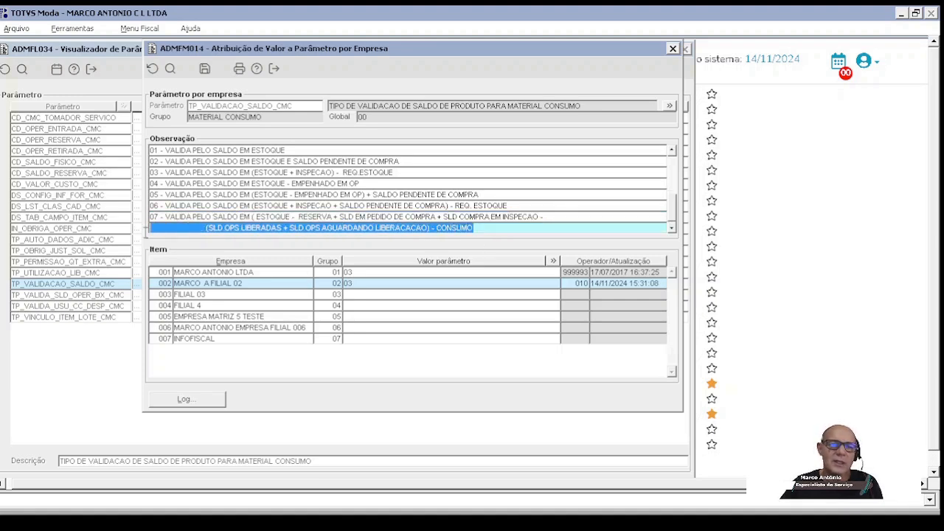
click(483, 230)
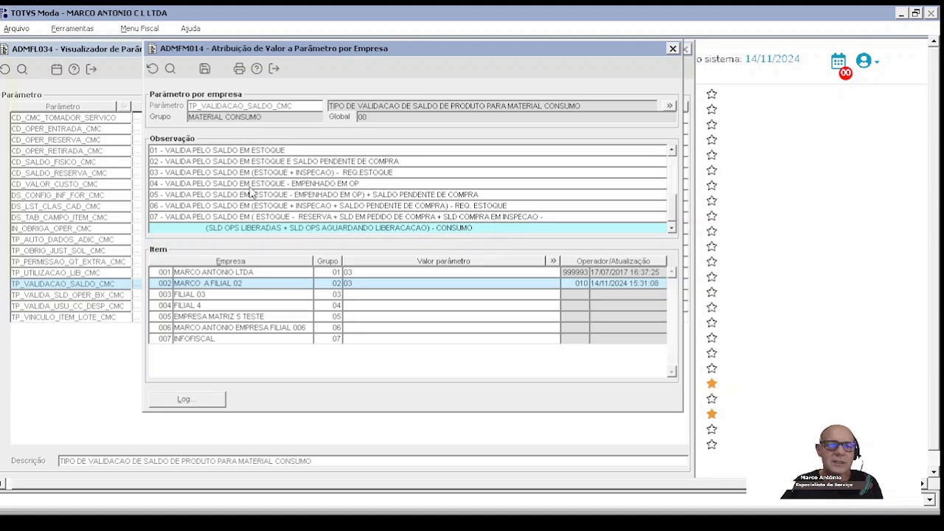
click(392, 172)
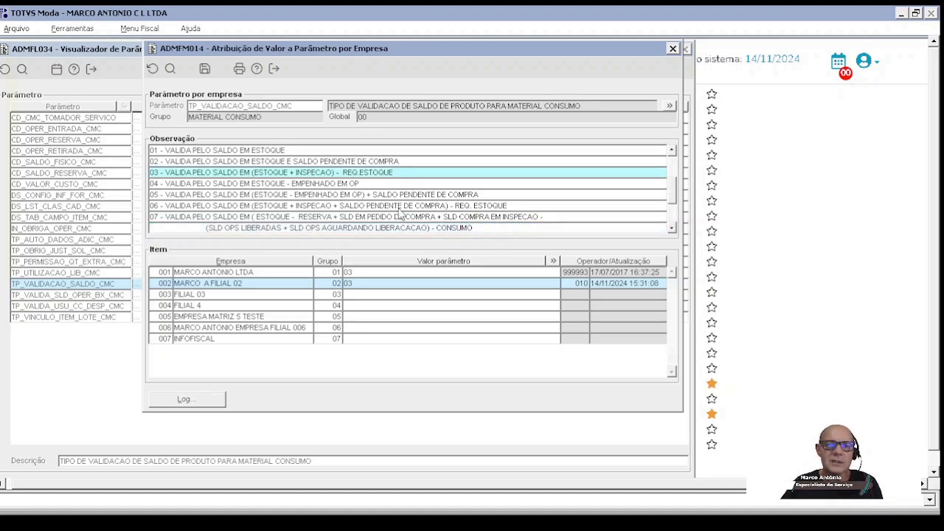
Step: Set the balance validation parameter TP_VALIDACAO_SALDO_CMC to 03 for companies 003 and 004, save, and close the value assignment
click(354, 293)
text(03)
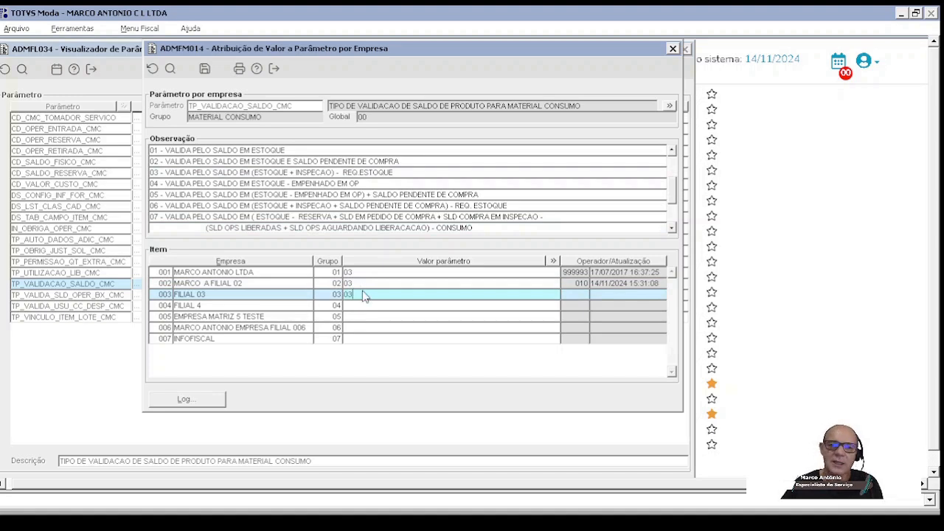
click(370, 306)
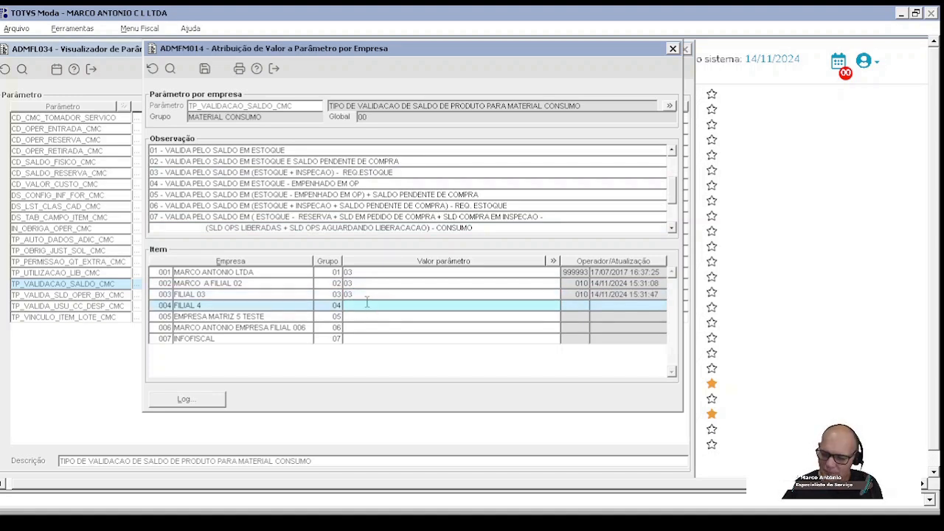
text(03)
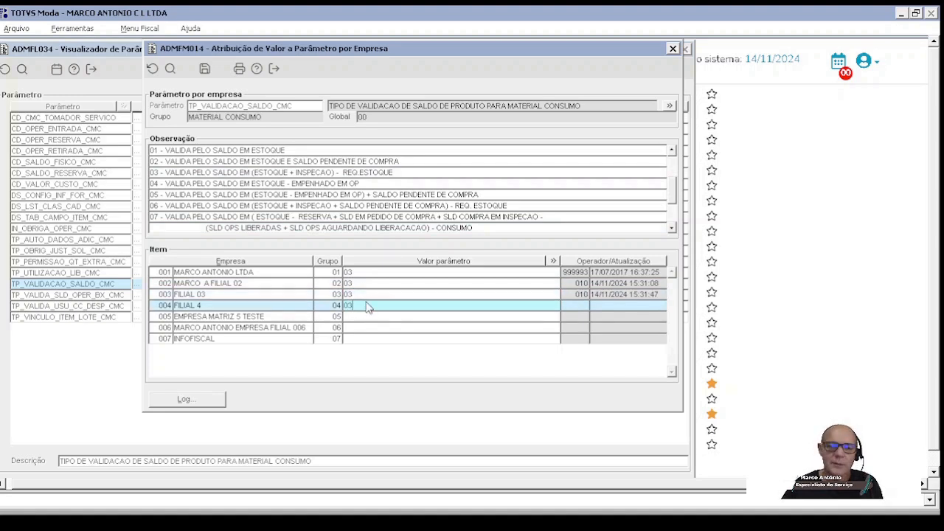
click(206, 71)
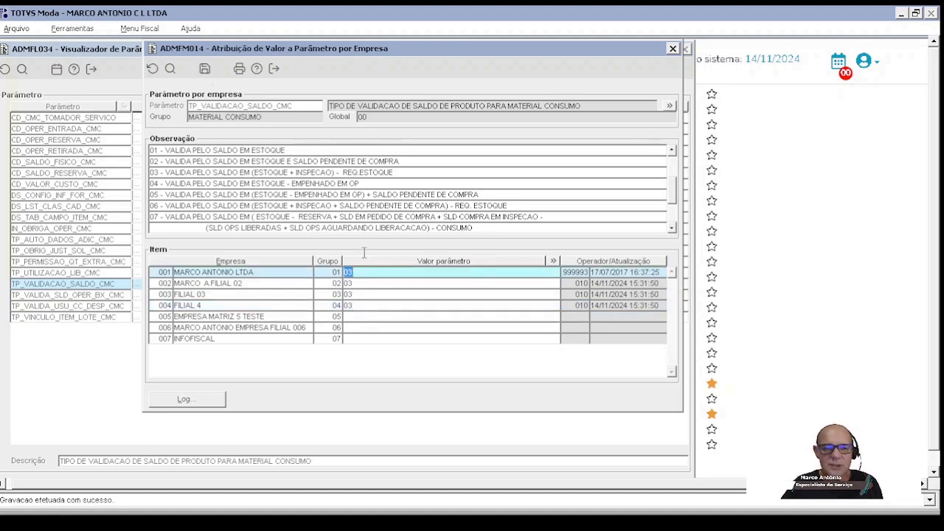
click(206, 73)
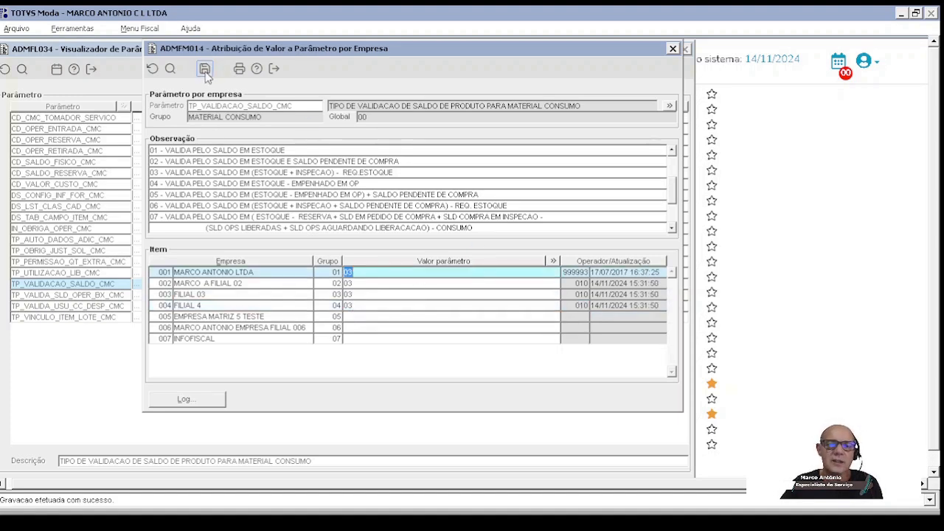
click(273, 69)
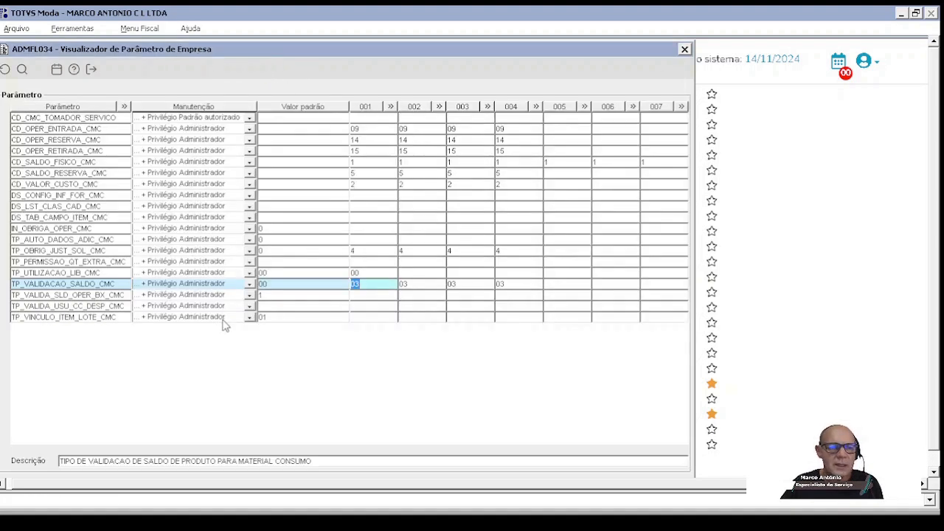
Step: Examine the descriptions of the parameters TP_VALIDA_USU_CC_DESP_CMC and TP_VINCULO_ITEM_LOTE_CMC in the company parameter list
click(104, 305)
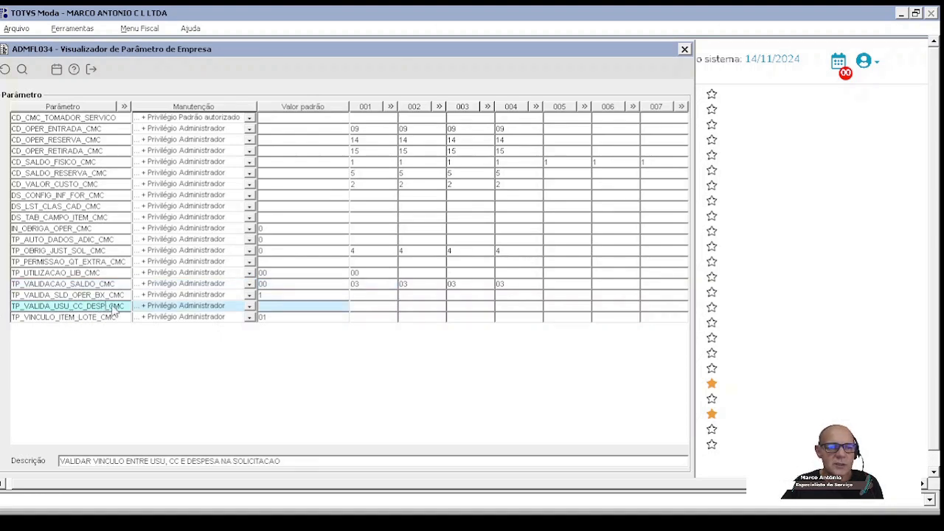
drag(125, 305, 2, 312)
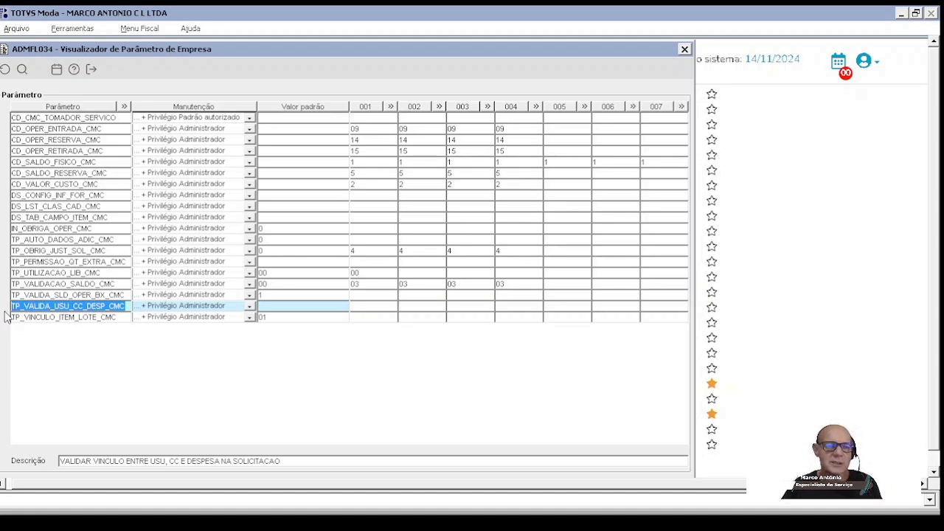
drag(127, 318, 7, 322)
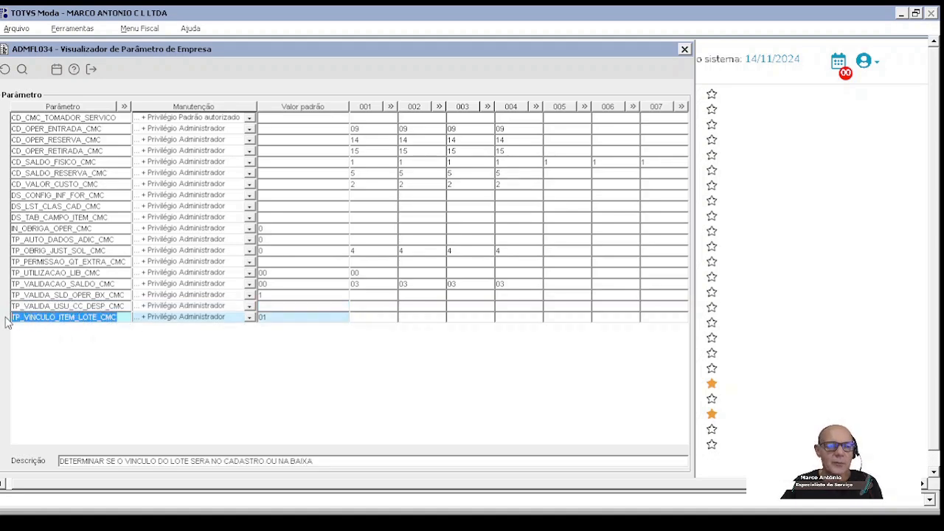
click(129, 306)
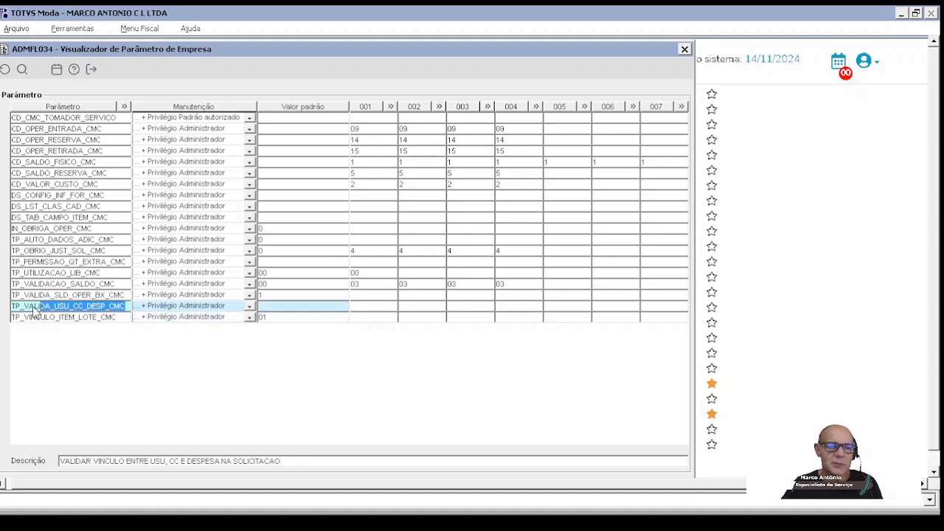
click(125, 320)
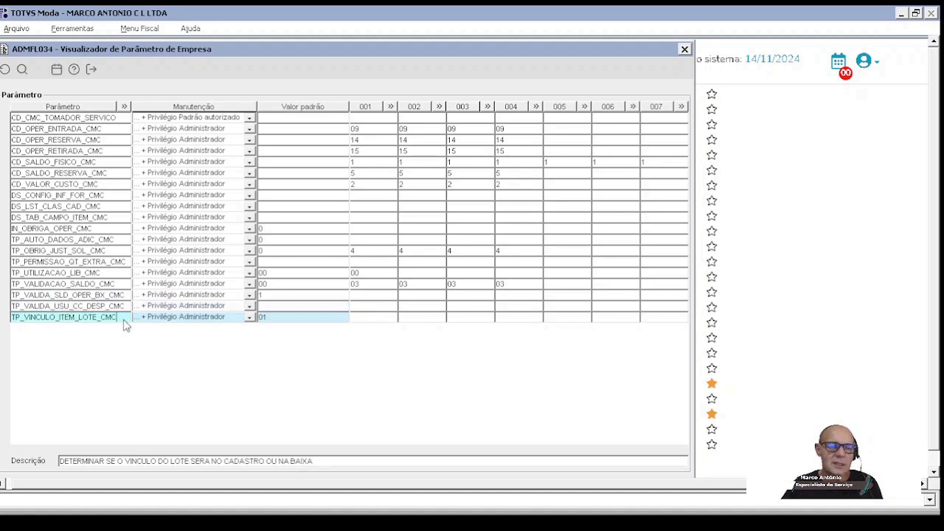
drag(125, 325, 13, 325)
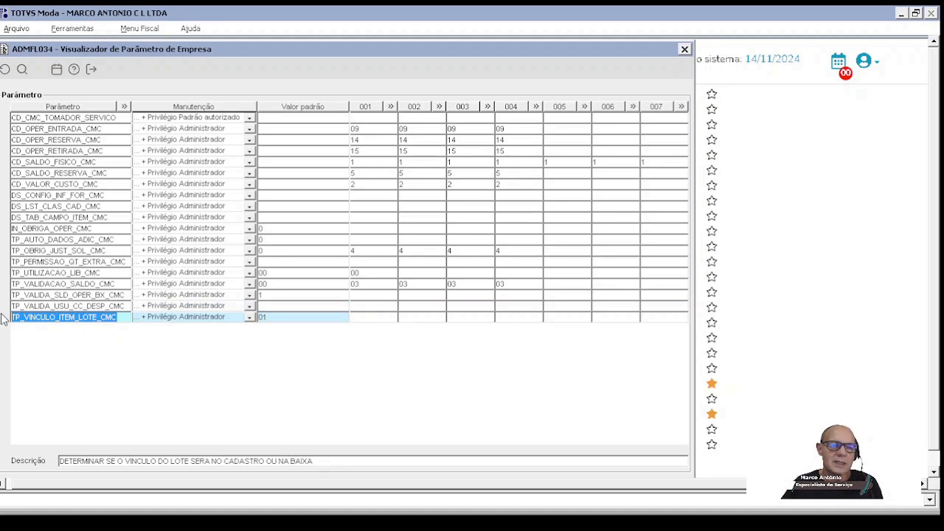
click(127, 305)
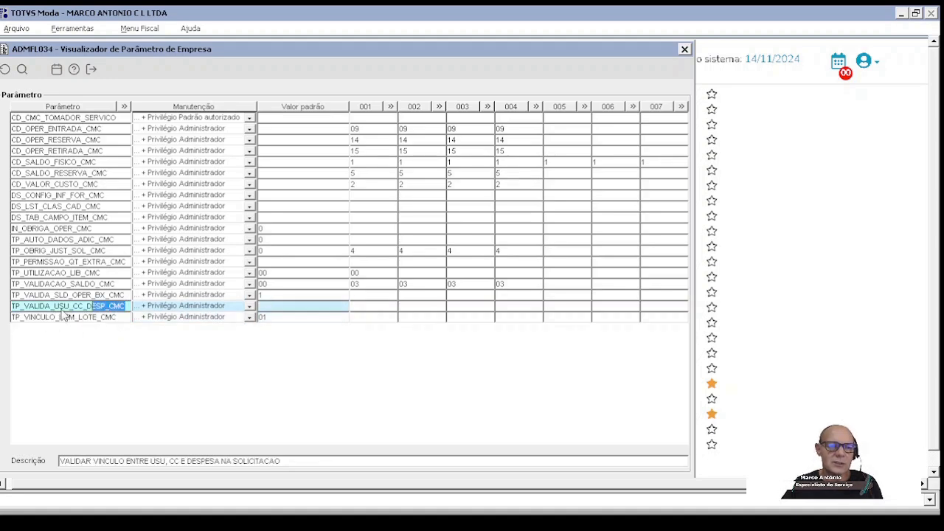
drag(118, 317, 2, 330)
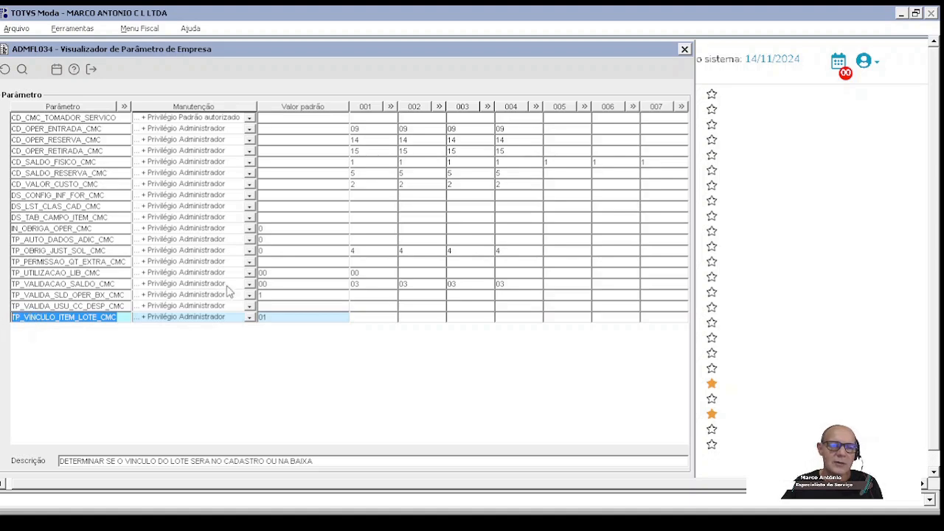
Step: Open the value assignment of the write-off balance parameter TP_VALIDA_SLD_OPER_BX_CMC and check the note on option 1 and the global value
click(121, 295)
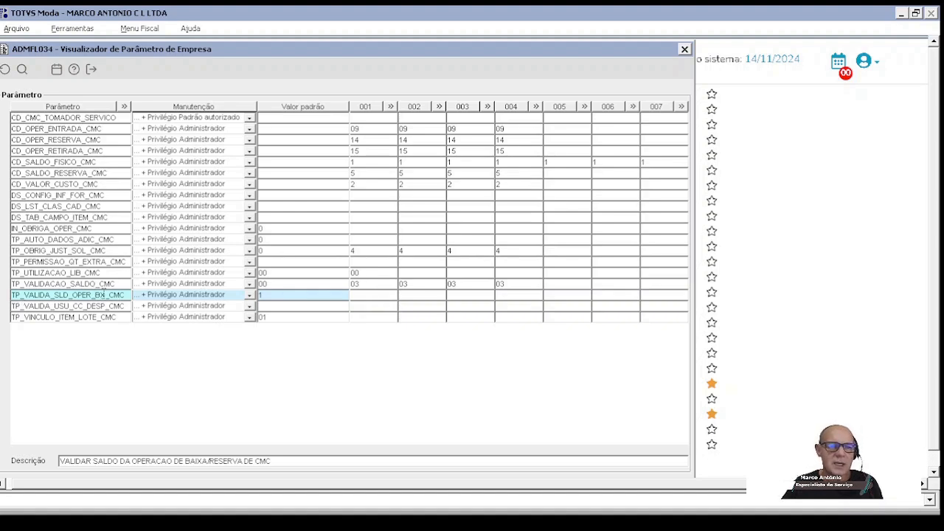
double_click(362, 294)
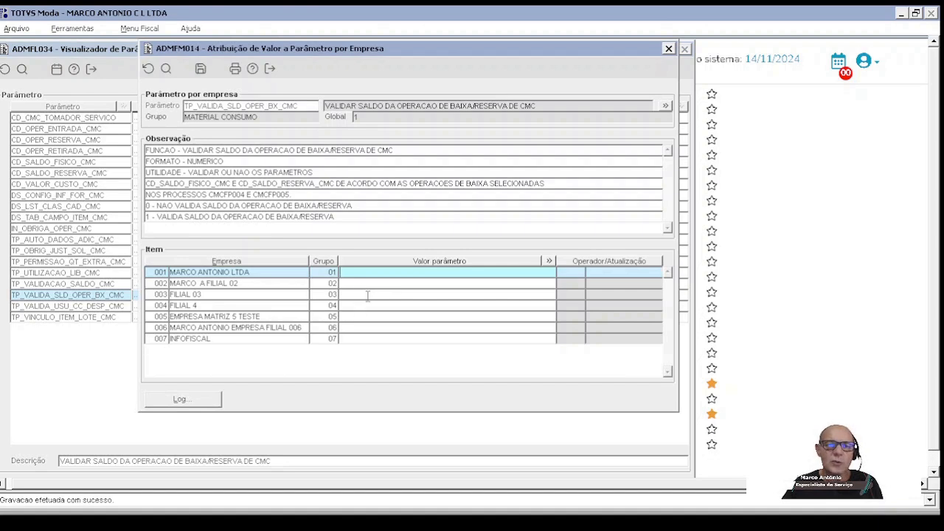
drag(233, 217, 157, 217)
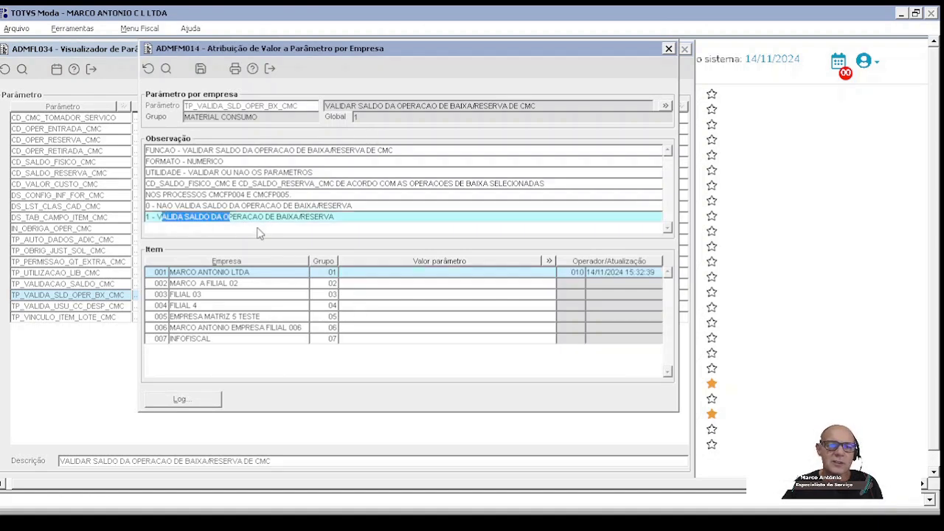
drag(259, 233, 340, 227)
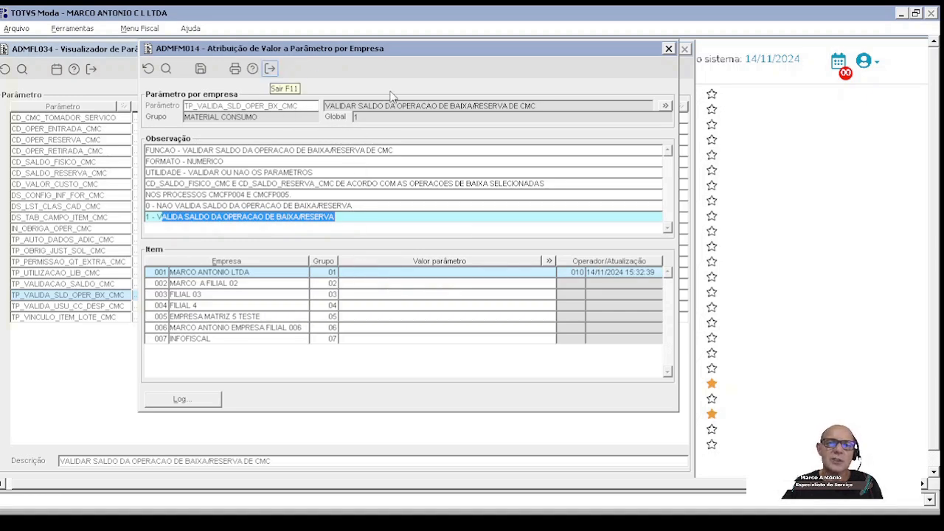
click(374, 116)
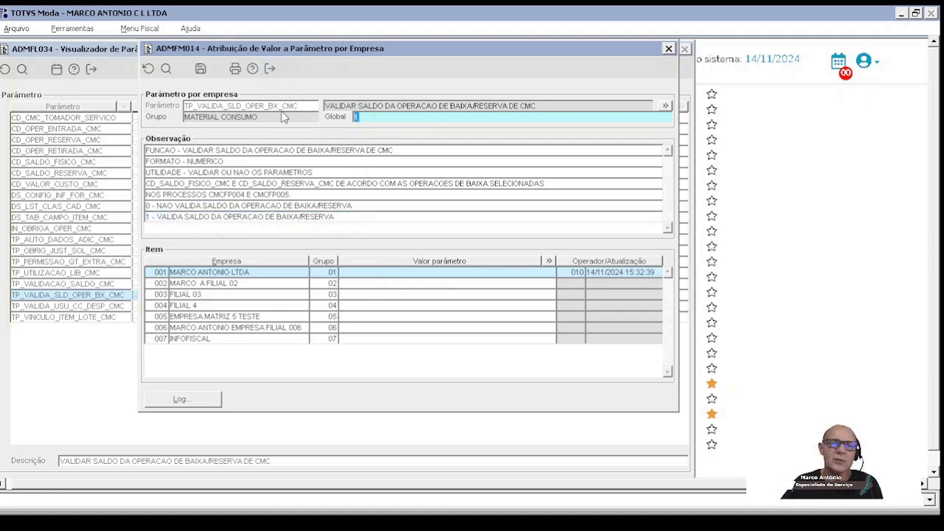
Step: Leave the write-off balance parameter's value assignment and list the company parameters for COT, closing the parameter viewer after the look
click(271, 68)
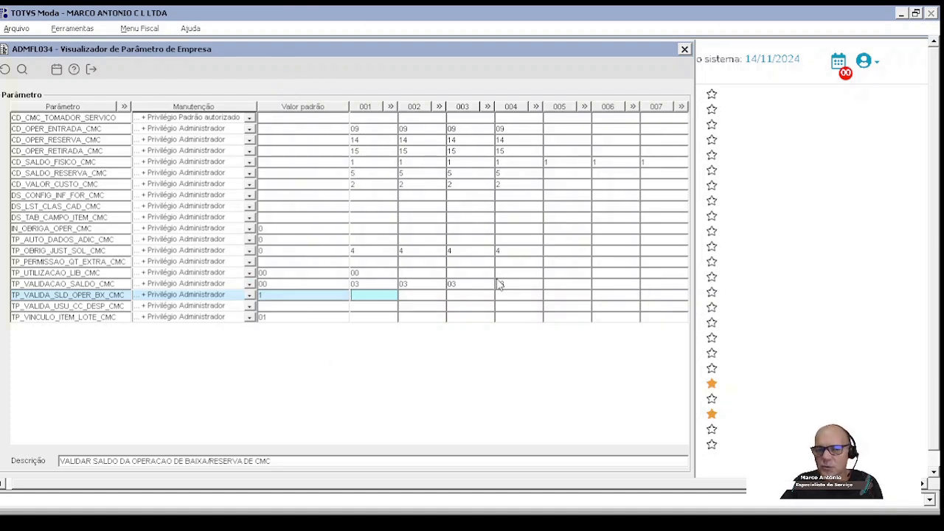
click(5, 71)
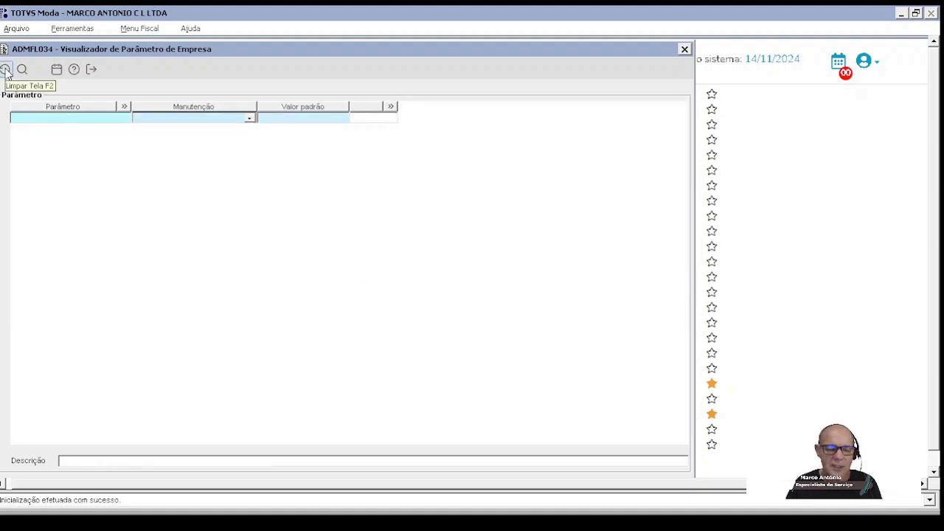
text(COT)
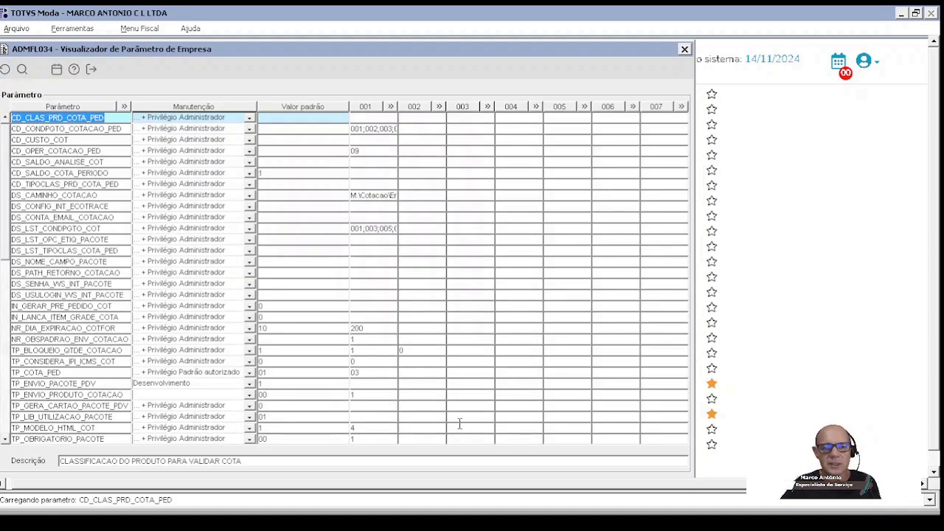
click(92, 70)
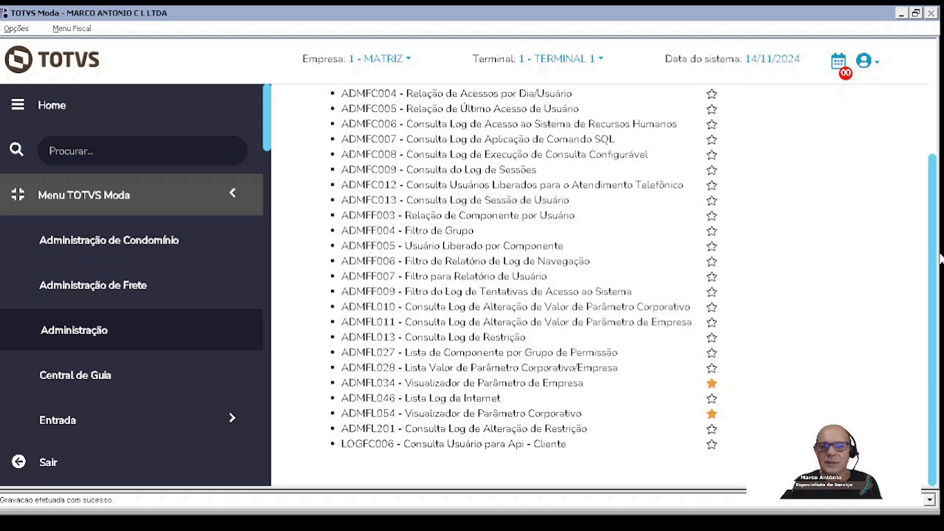
Step: Browse the Manutenção, Processo and Consulta components of Solicitação de Material under Entrada, and close the module page
drag(937, 271, 935, 122)
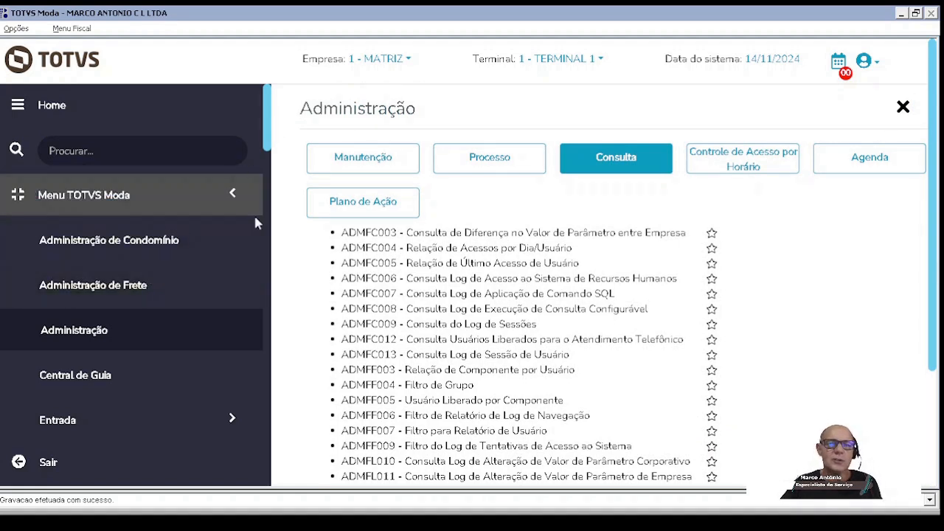
scroll(244, 244, down, 3)
click(67, 216)
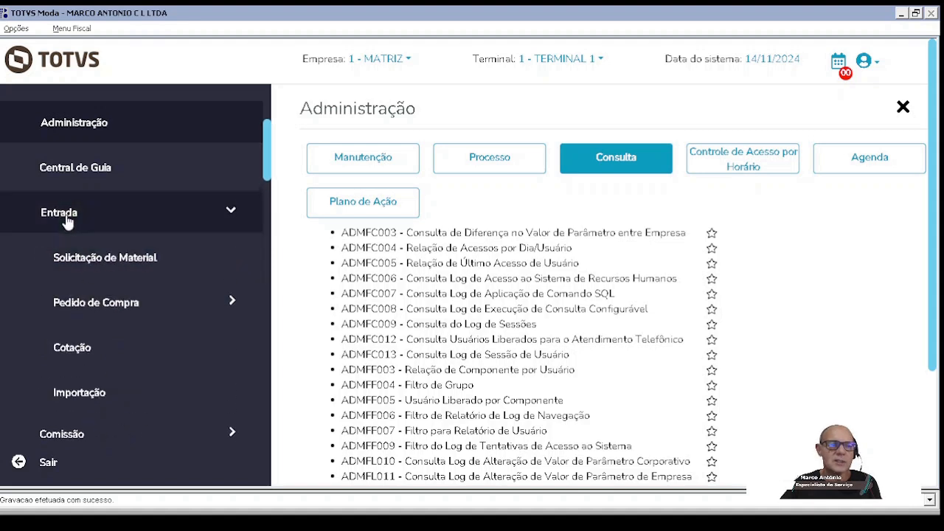
click(94, 260)
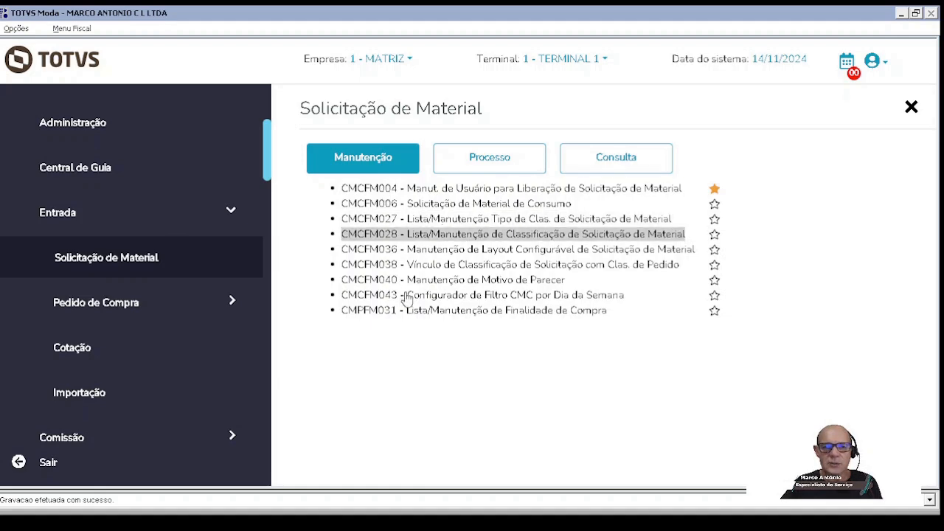
click(490, 163)
click(603, 169)
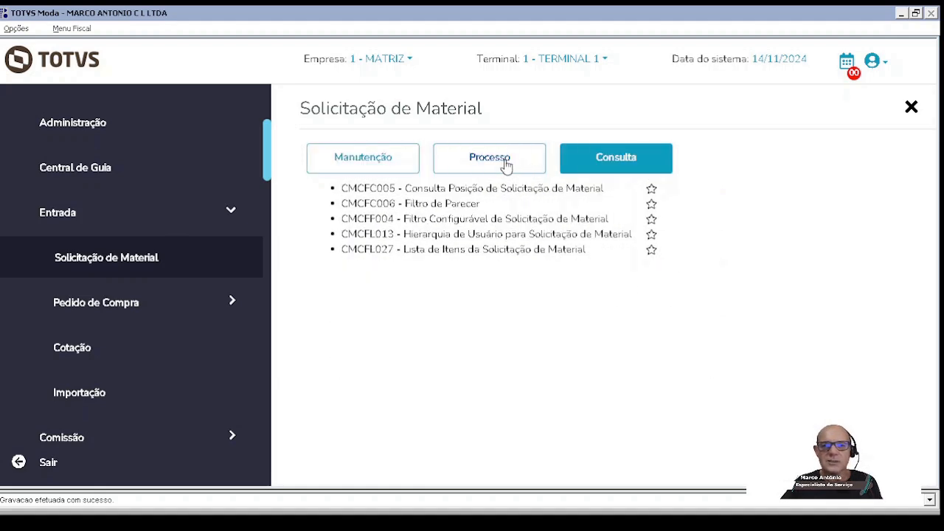
click(506, 163)
click(380, 158)
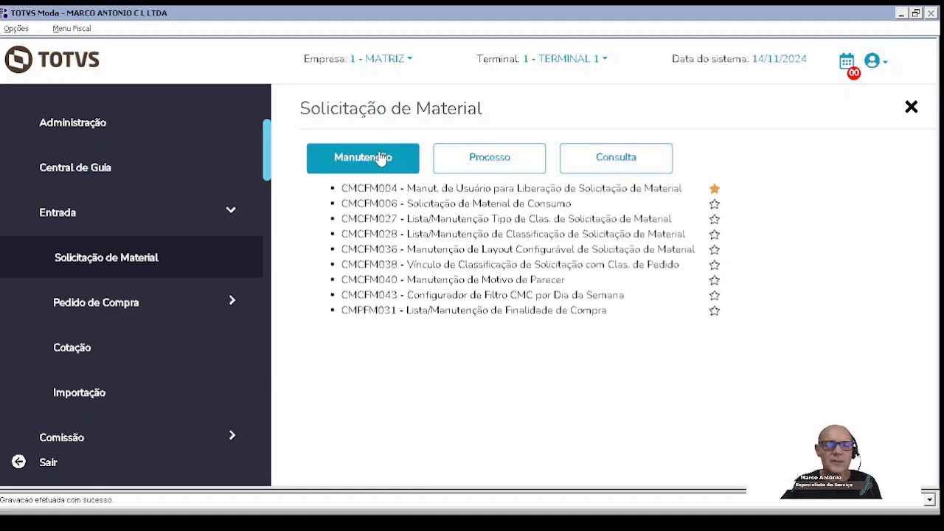
click(911, 108)
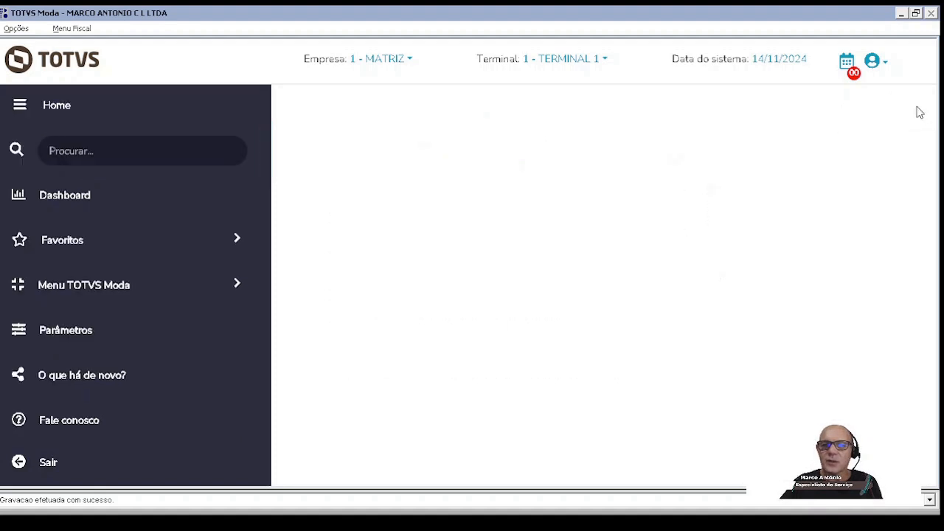